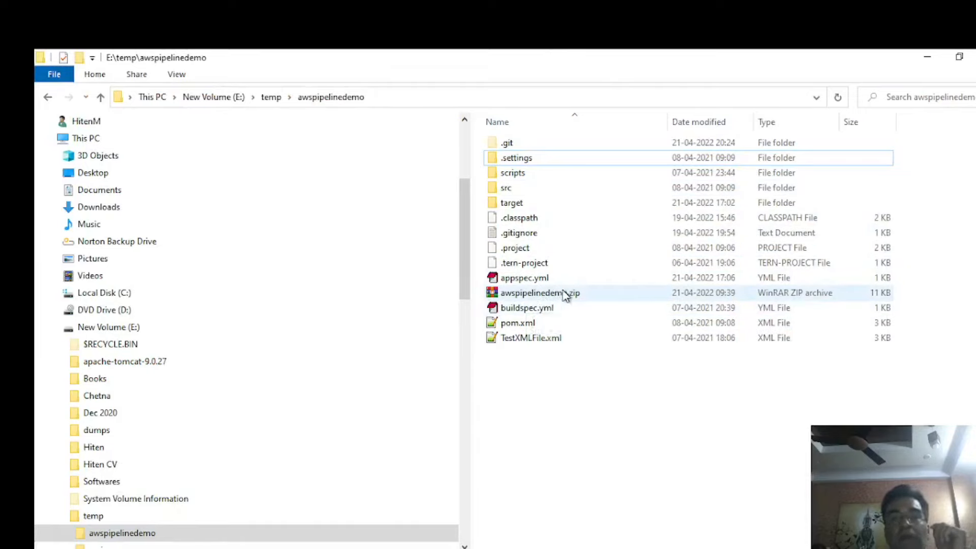
Add awspipelinedemo.zip from the E:\temp\awspipelinedemo folder to the upload list of the S3 bucket com.awspipelinedemo-war-hh.
left_click(534, 293)
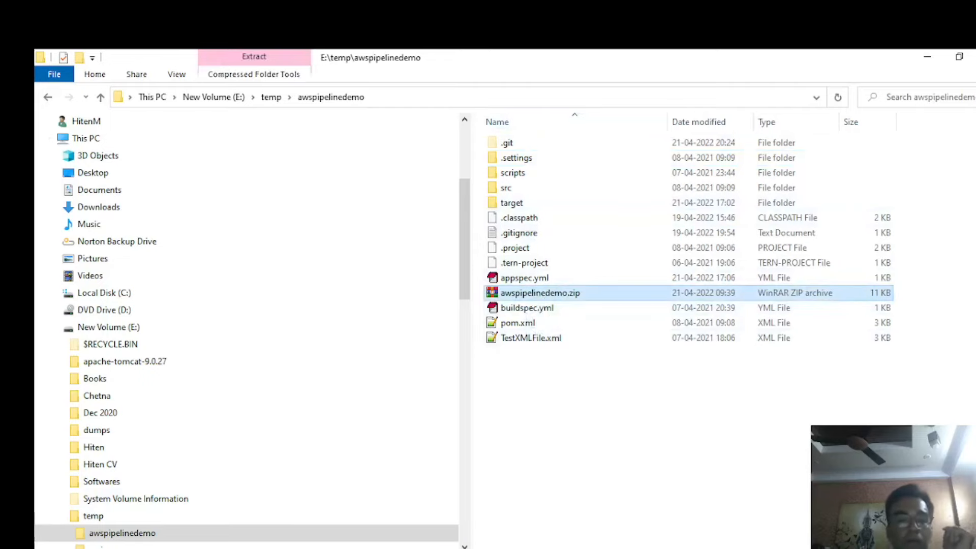
key("alt+Tab")
left_click(172, 61)
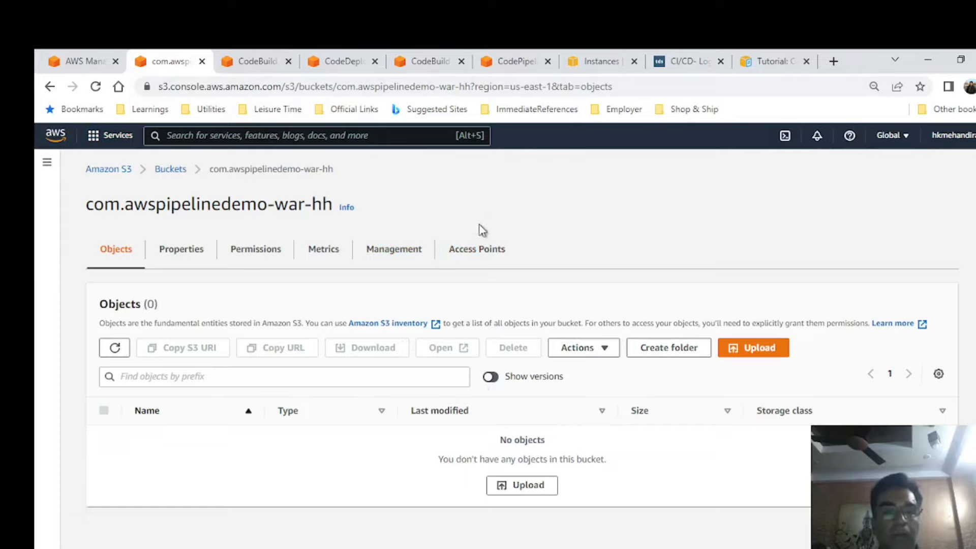
key("alt+Tab")
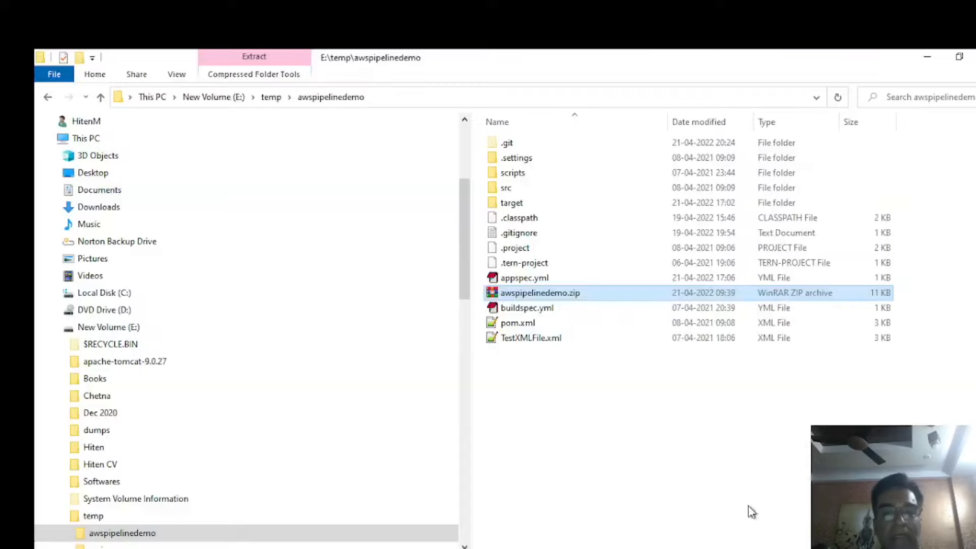
left_click_drag(542, 292, 313, 467)
key("alt+Tab")
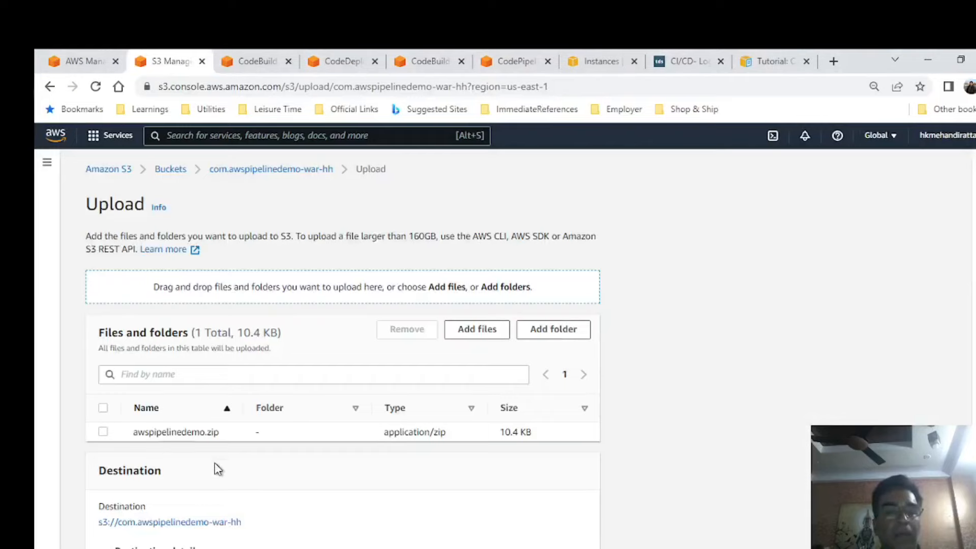
Upload the listed zip file to the bucket and close the upload status page.
scroll(281, 436, "down", 1)
scroll(279, 429, "down", 1)
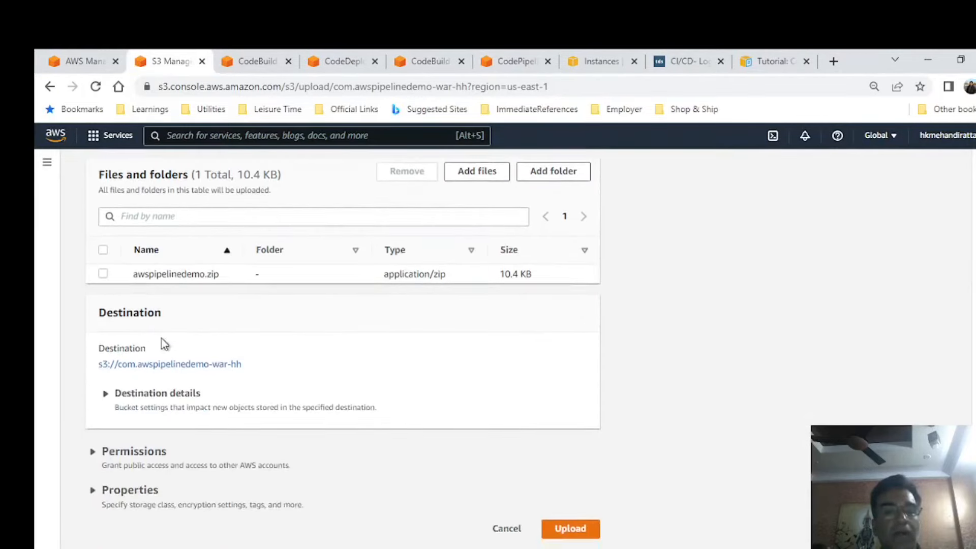
left_click(583, 528)
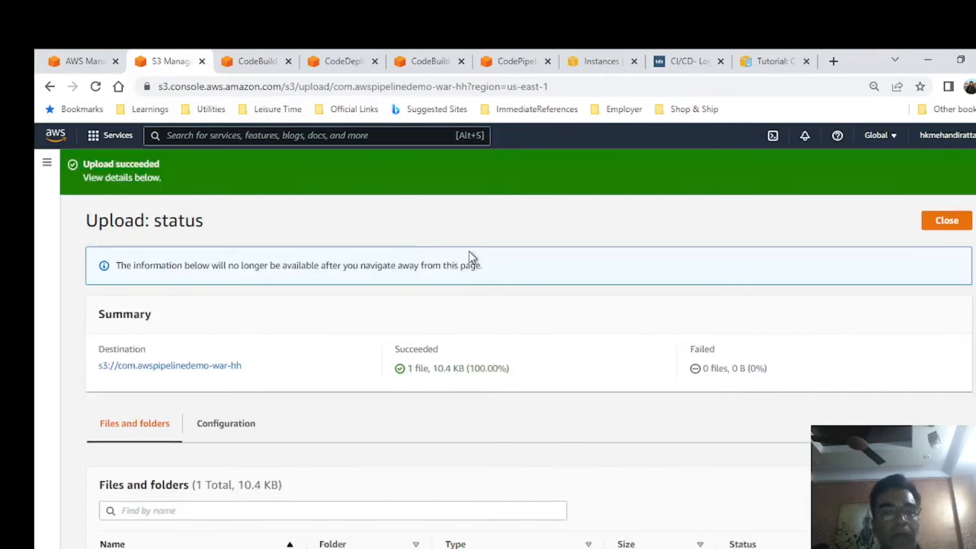
left_click(954, 222)
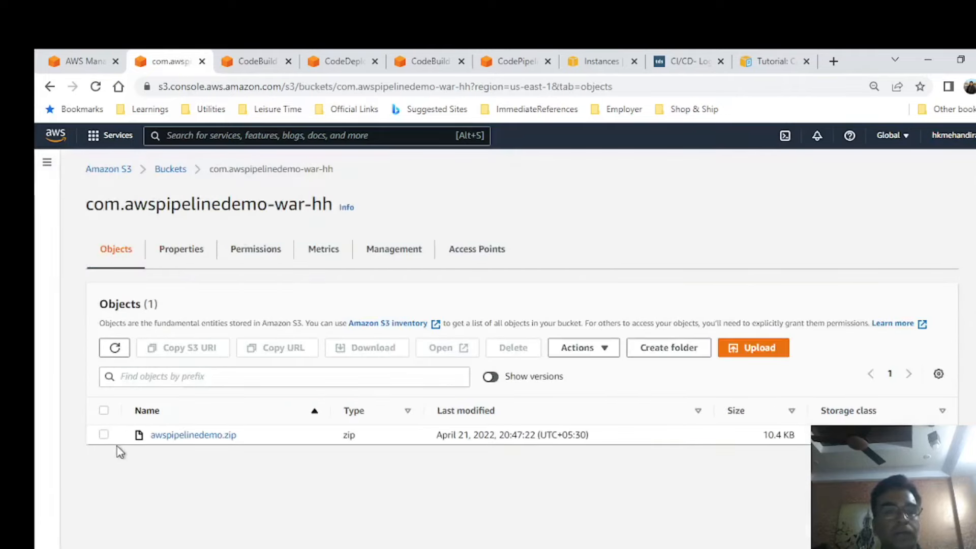
Start a new CodeBuild build project and name it aws-pipelinedemo-s3.
left_click(263, 62)
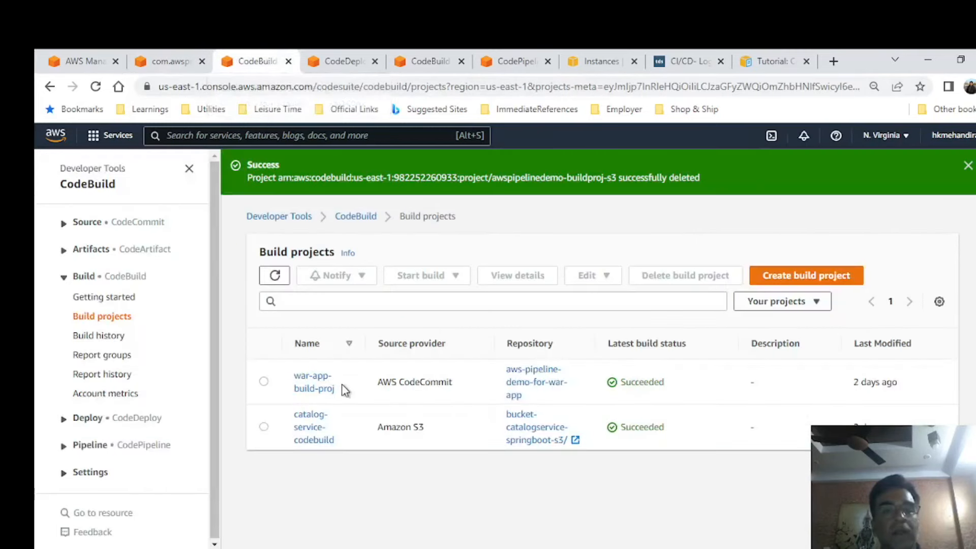
left_click(817, 276)
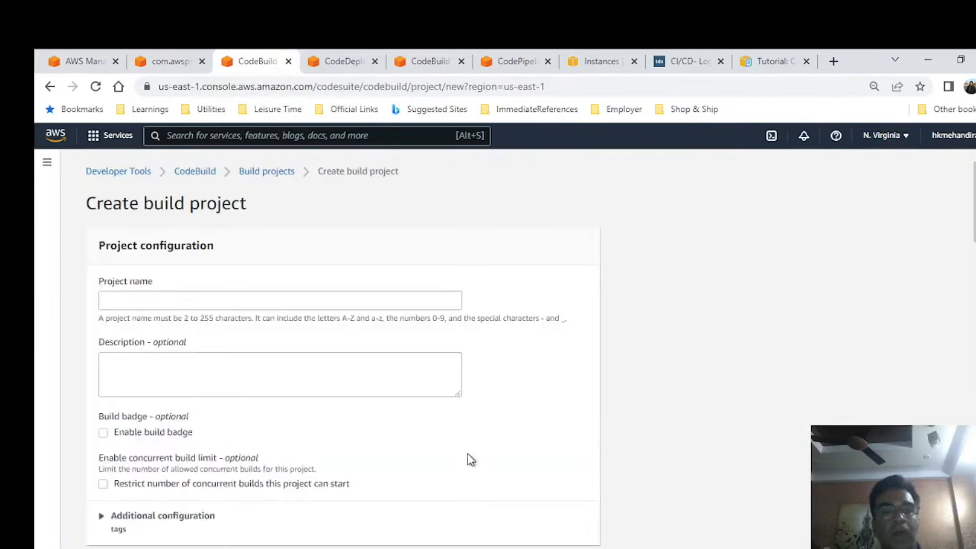
left_click(188, 295)
type("aws-pipe")
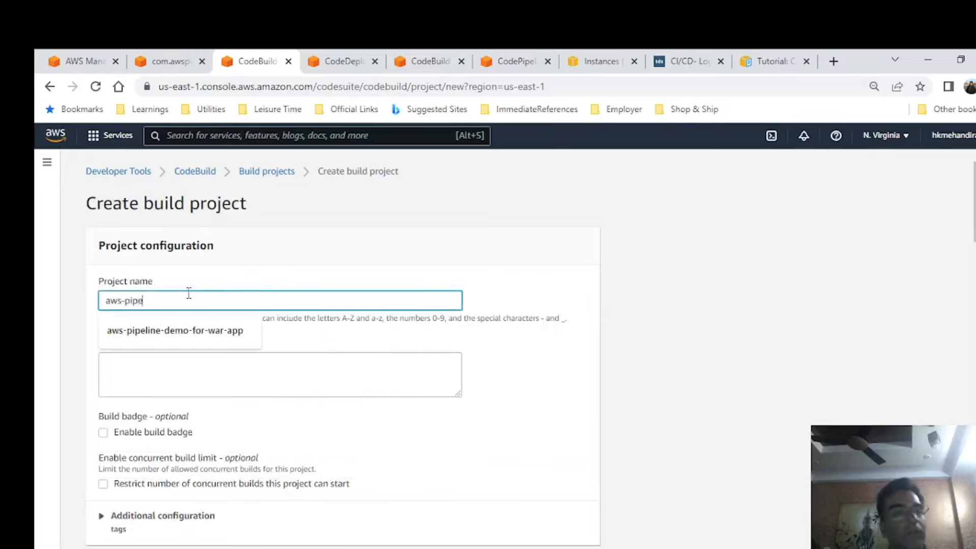
type("linedeml")
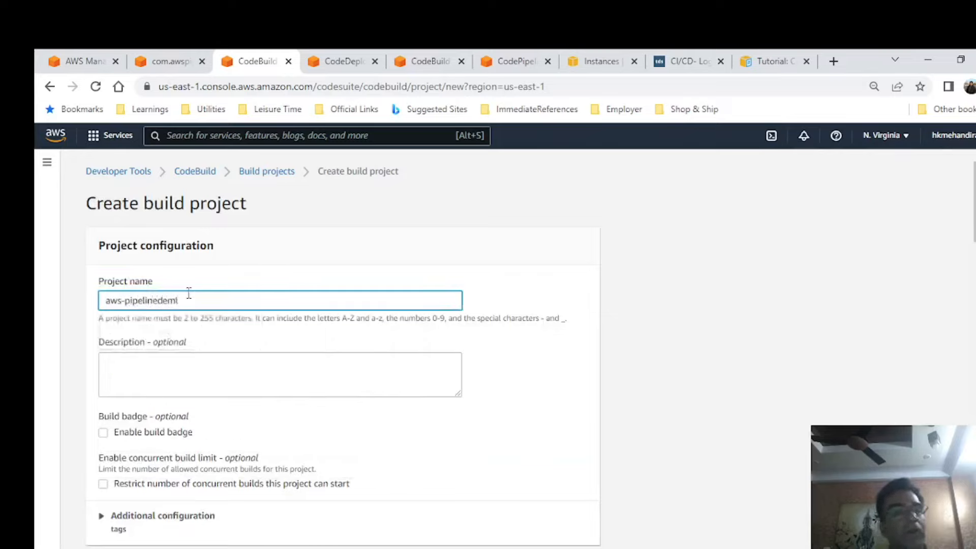
key("BackSpace")
type("o-s3")
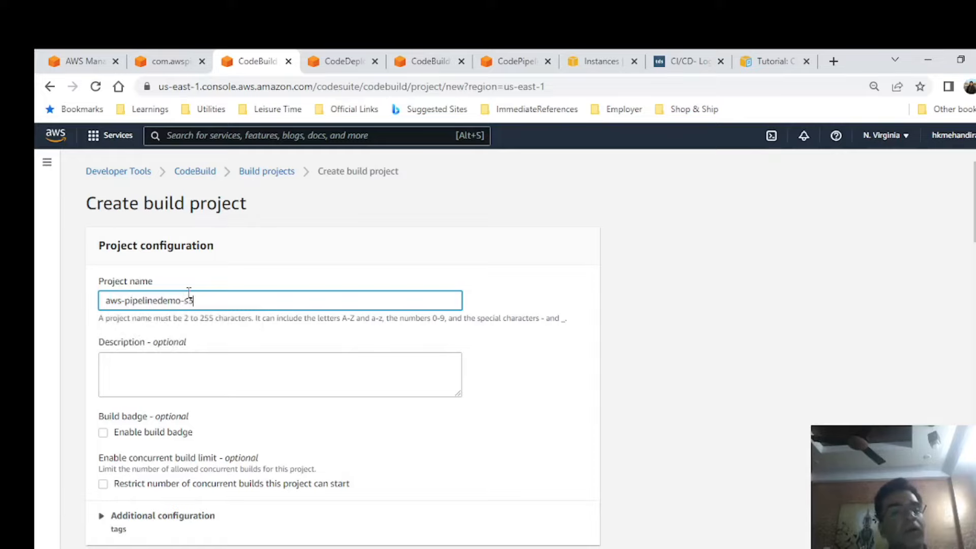
Set the primary source provider to Amazon S3 with the bucket com.awspipelinedemo-war-hh.
scroll(266, 353, "down", 1)
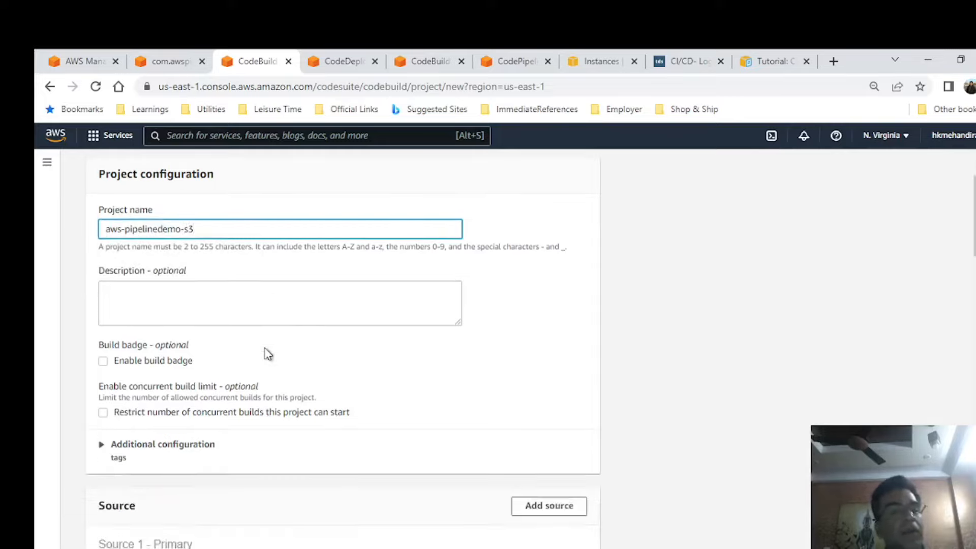
scroll(461, 287, "down", 1)
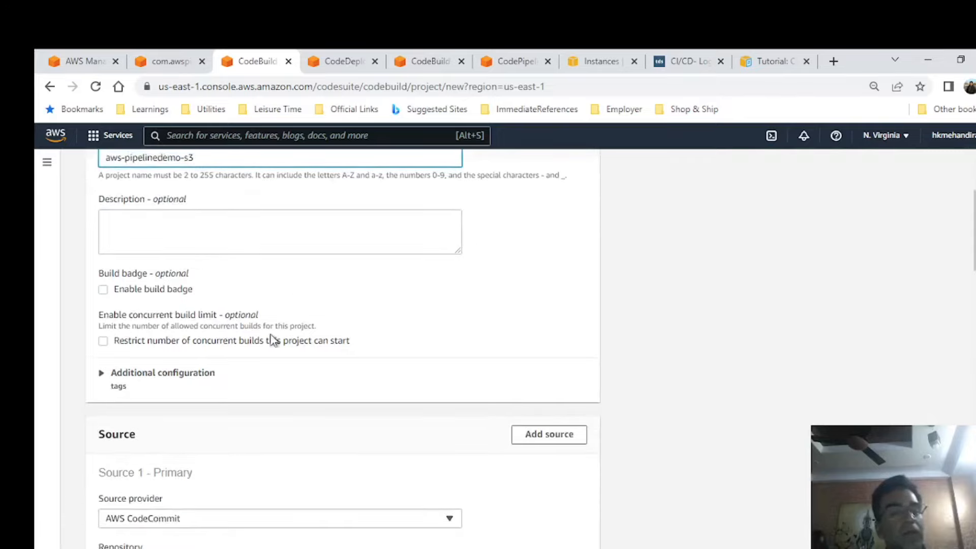
scroll(333, 415, "down", 1)
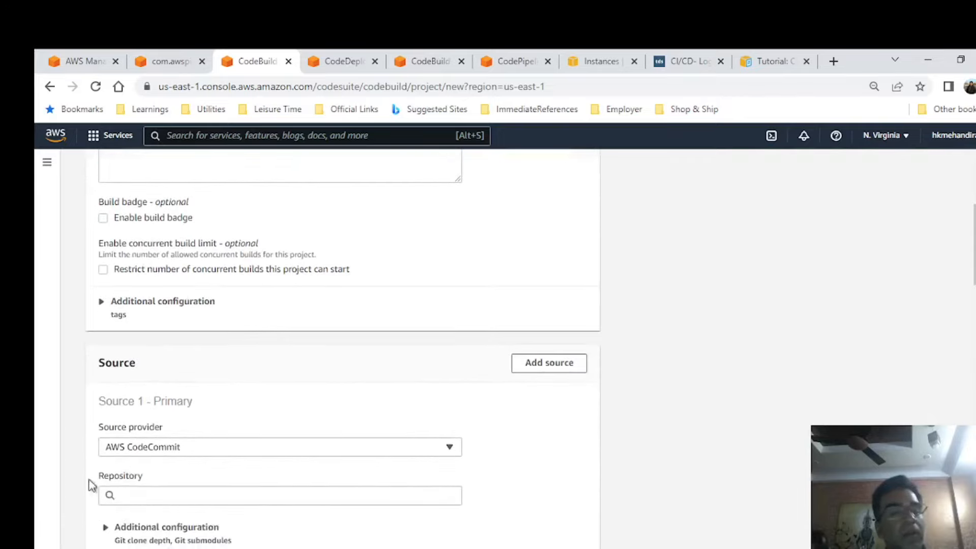
left_click(203, 451)
left_click(148, 358)
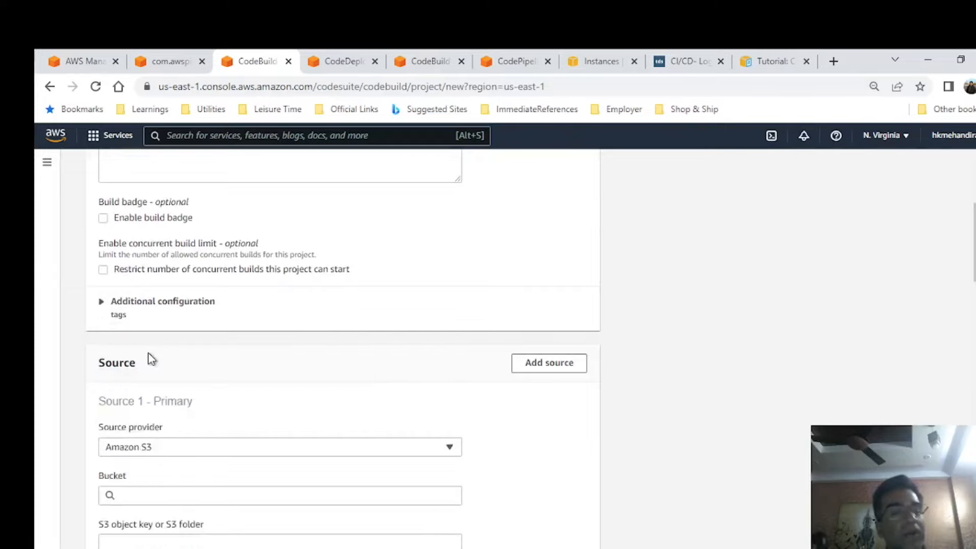
scroll(295, 381, "down", 2)
left_click(183, 355)
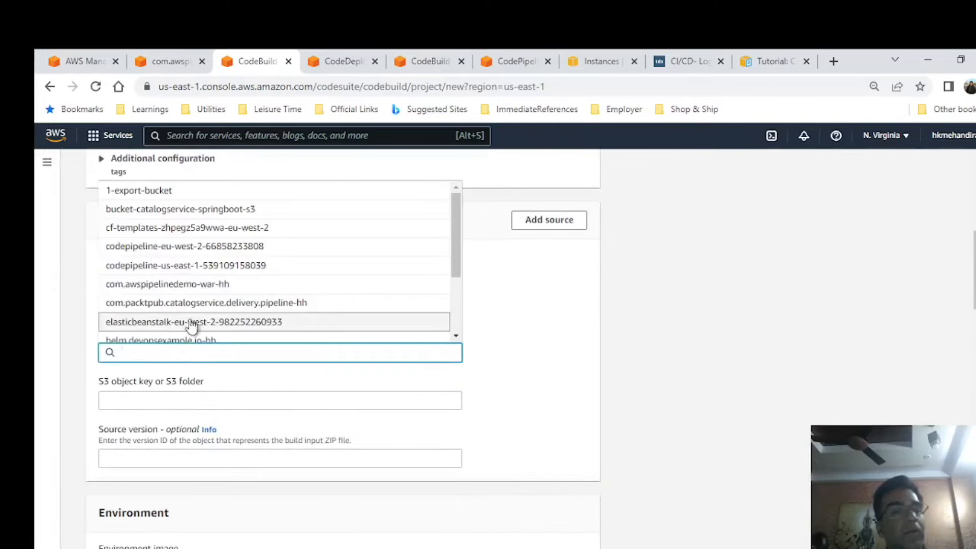
scroll(309, 274, "up", 1)
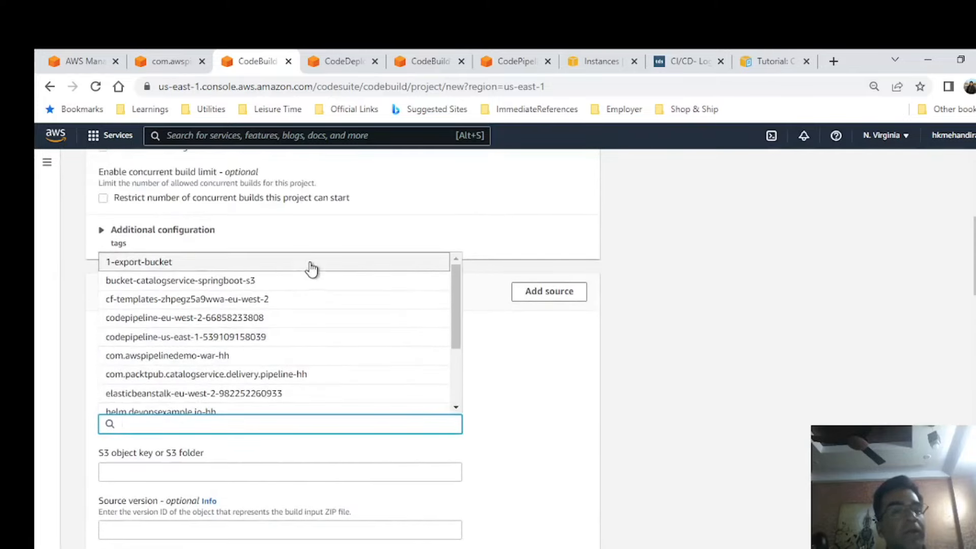
left_click(166, 357)
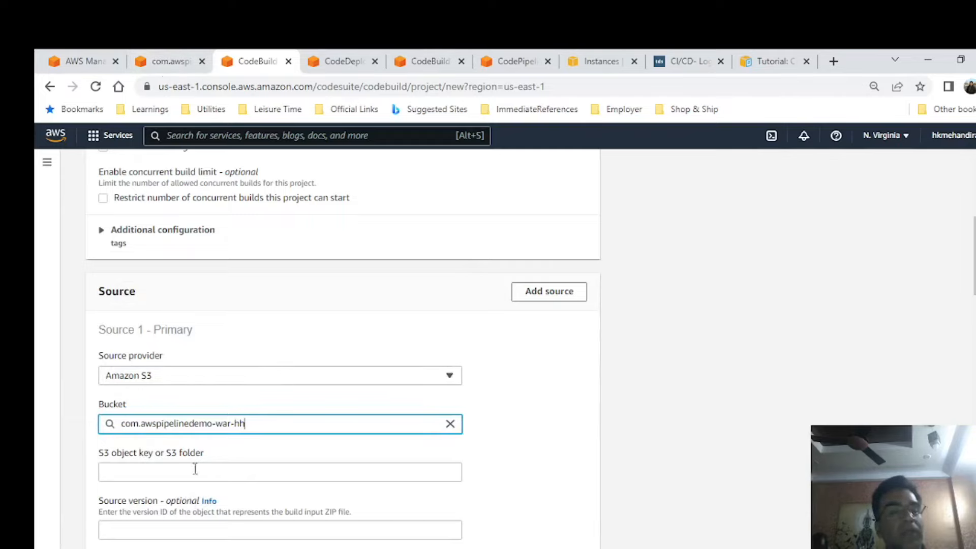
Copy the object name awspipelinedemo.zip from the S3 bucket and enter it as the source's S3 object key.
left_click(164, 57)
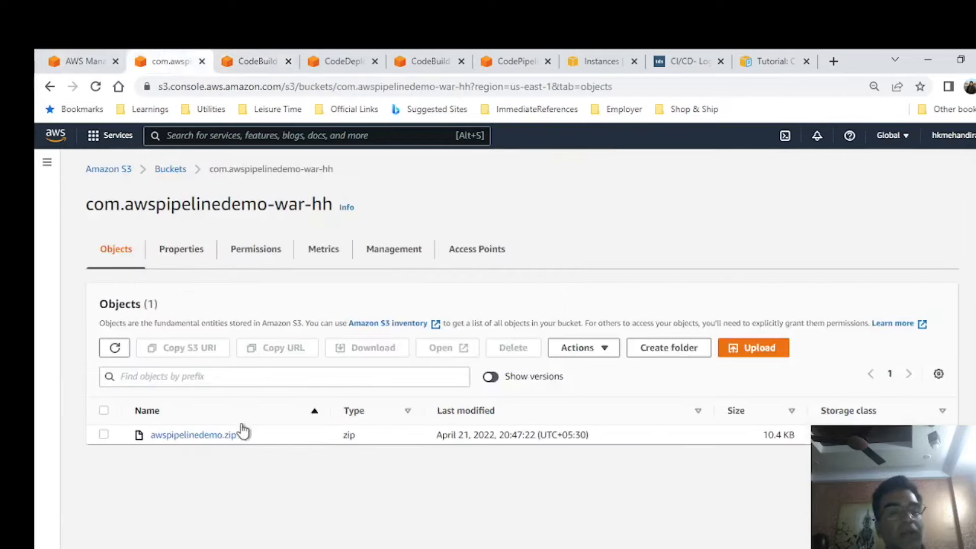
left_click_drag(246, 438, 179, 438)
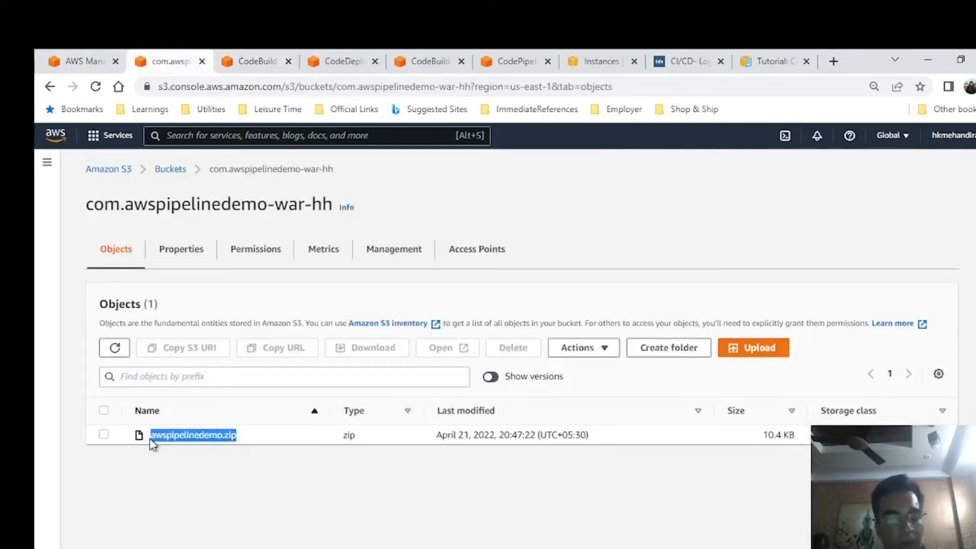
left_click(255, 64)
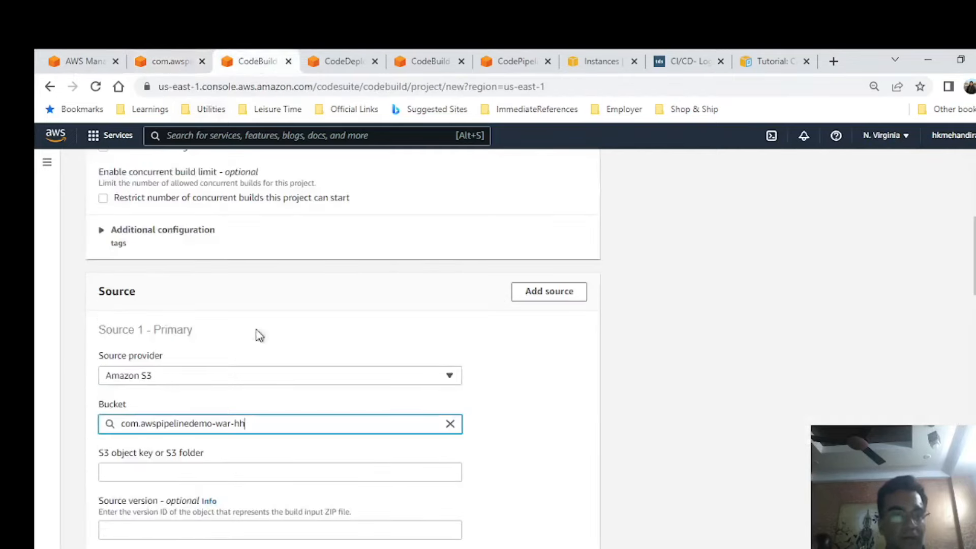
left_click(213, 473)
type("awspipelinedemo.zip")
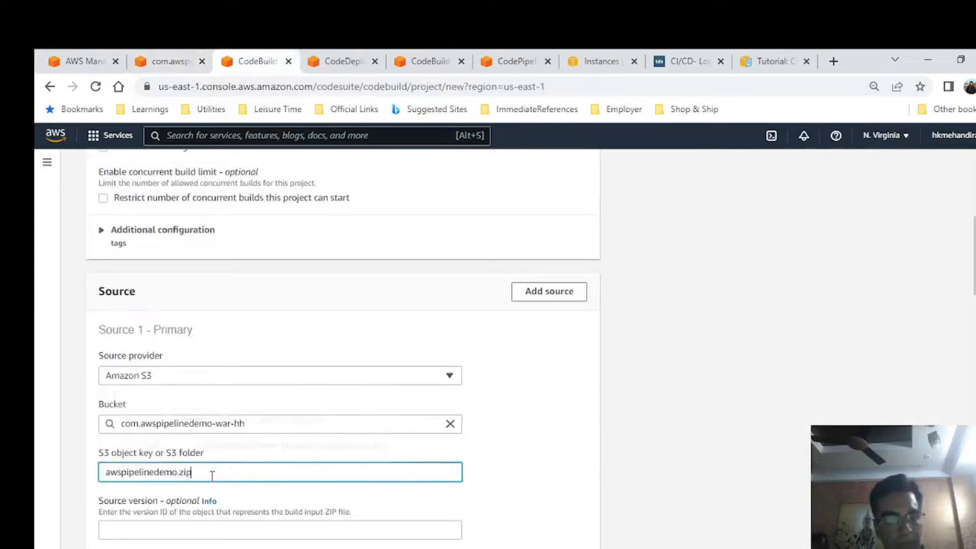
Set the managed environment image's operating system to Amazon Linux 2.
scroll(730, 370, "down", 1)
scroll(733, 372, "down", 1)
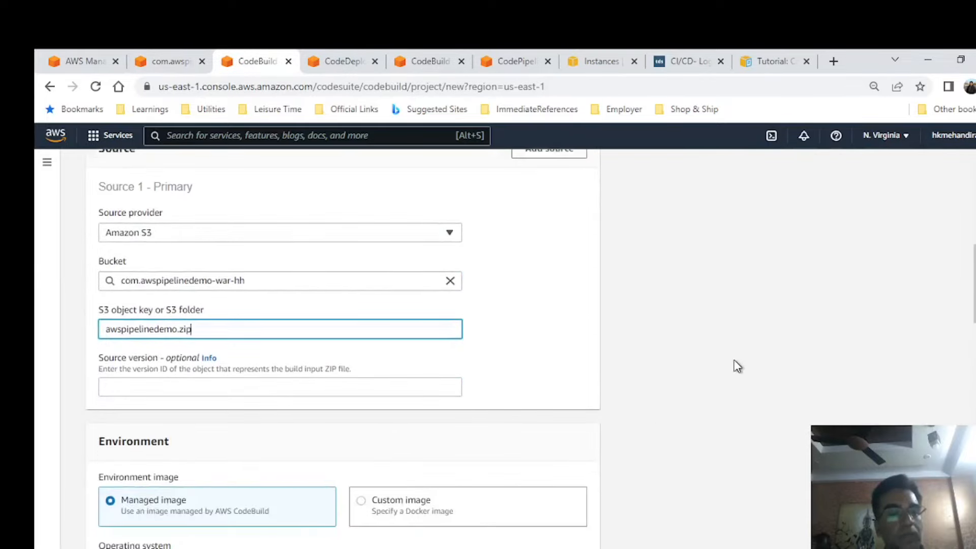
scroll(731, 362, "down", 1)
scroll(569, 343, "down", 1)
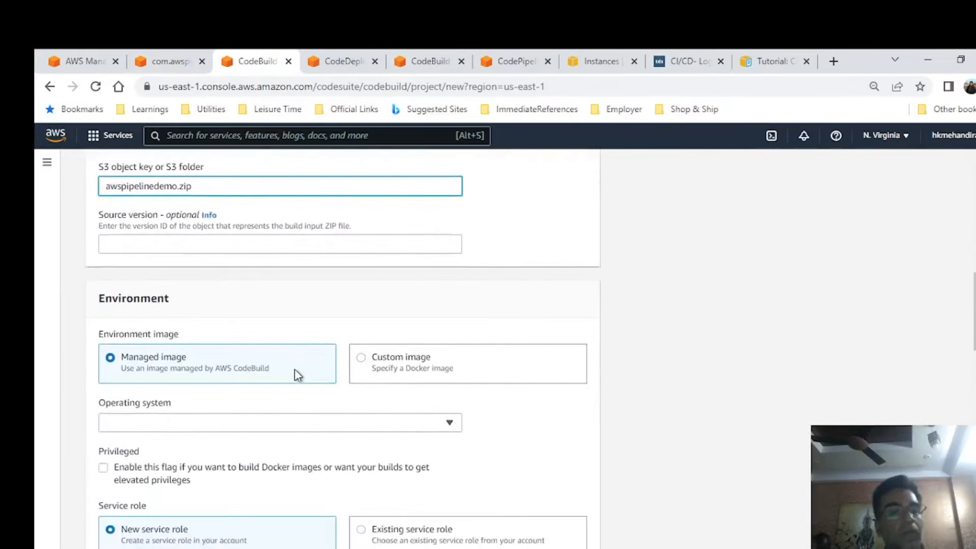
left_click(359, 427)
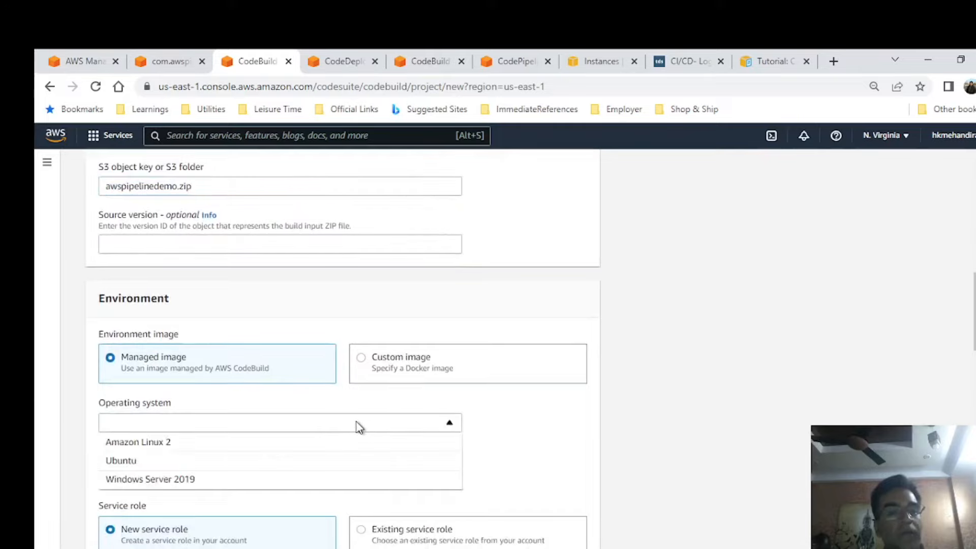
left_click(170, 446)
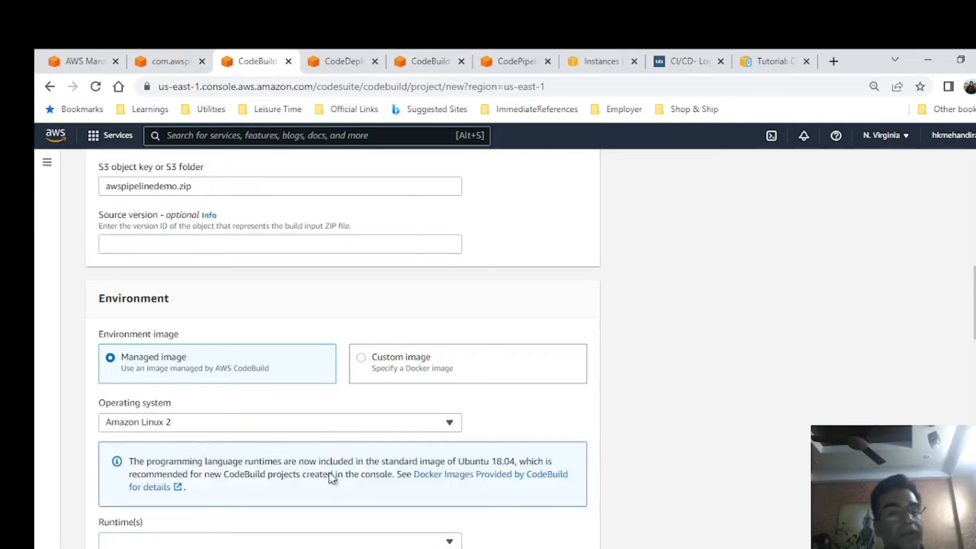
Select the Standard runtime and the image aws/codebuild/amazonlinux2-x86_64-standard:3.0 for the build environment.
scroll(565, 415, "down", 1)
left_click(273, 471)
left_click(257, 470)
left_click(246, 472)
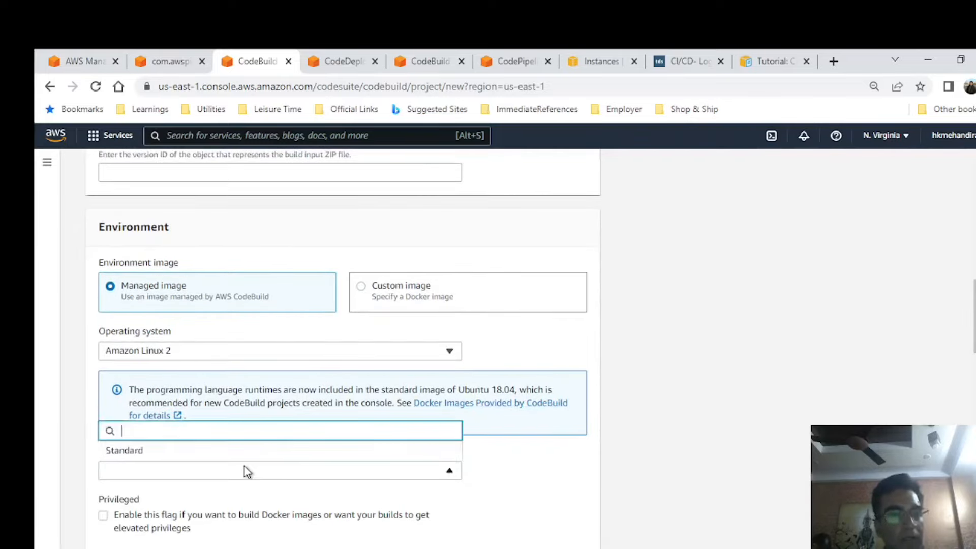
left_click(290, 474)
scroll(289, 473, "down", 2)
left_click(218, 326)
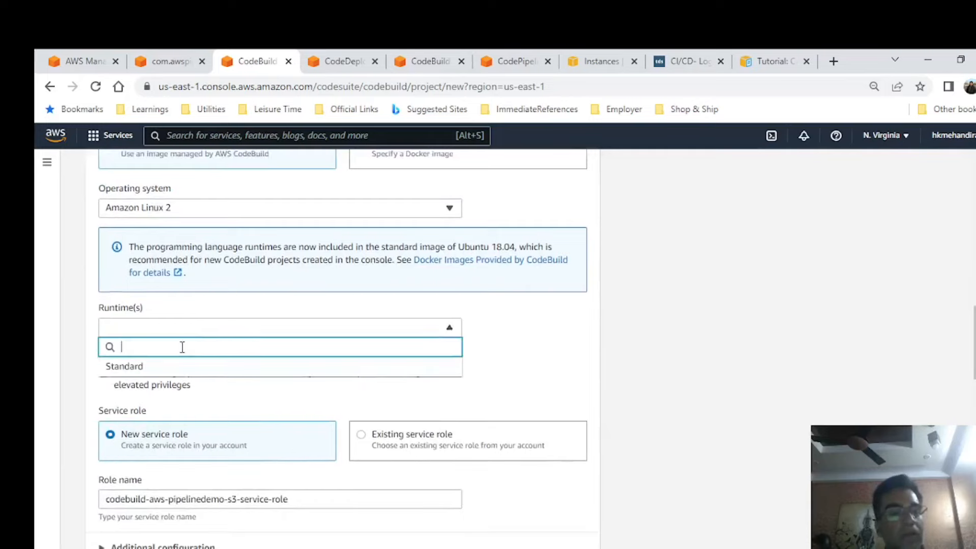
left_click(137, 366)
left_click(168, 371)
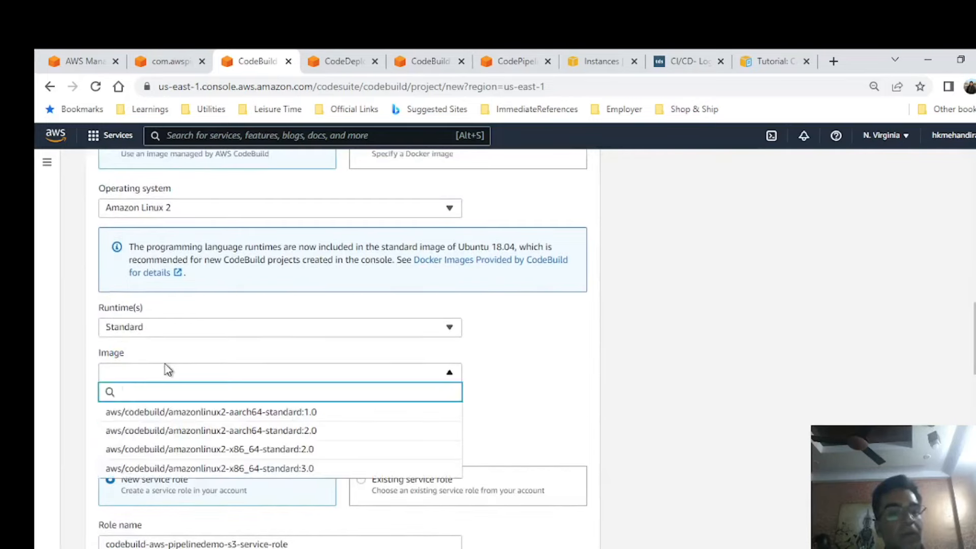
left_click(168, 468)
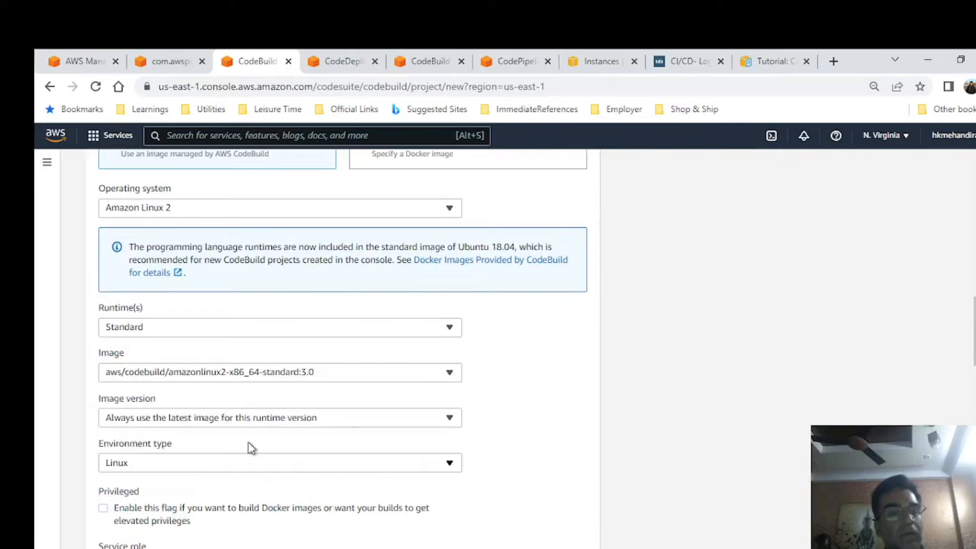
Set the build project to use the existing service role codebuild-bookapp-buildproj-service-role.
scroll(559, 364, "down", 1)
scroll(564, 351, "down", 1)
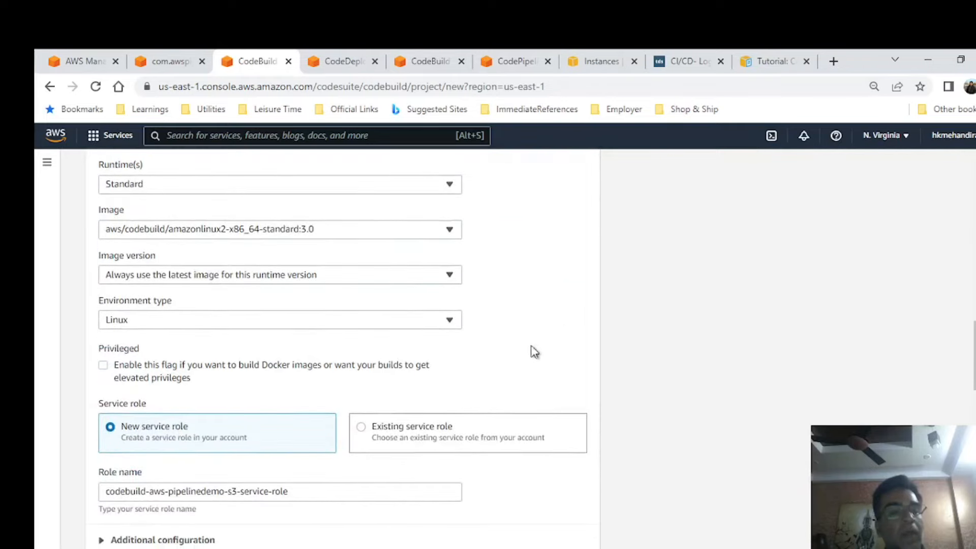
left_click(362, 426)
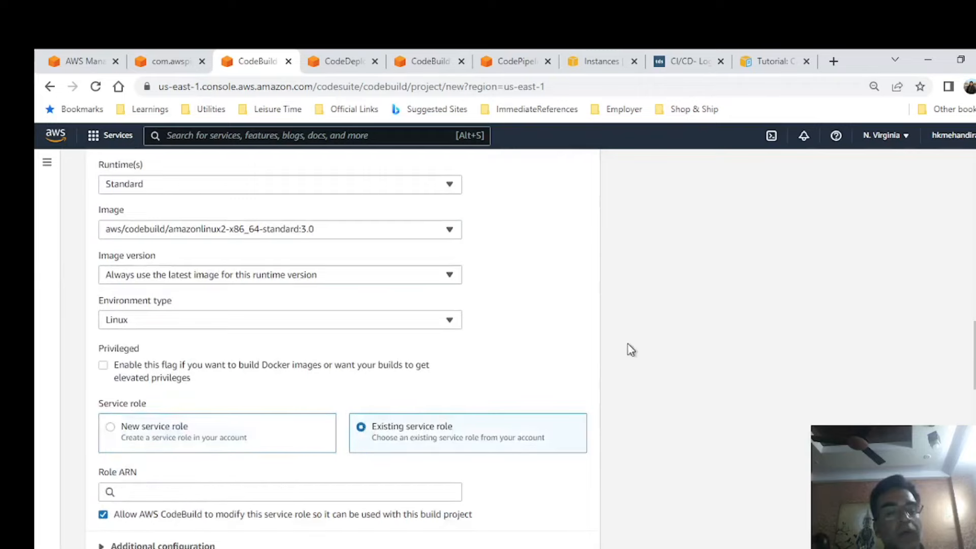
scroll(627, 348, "down", 1)
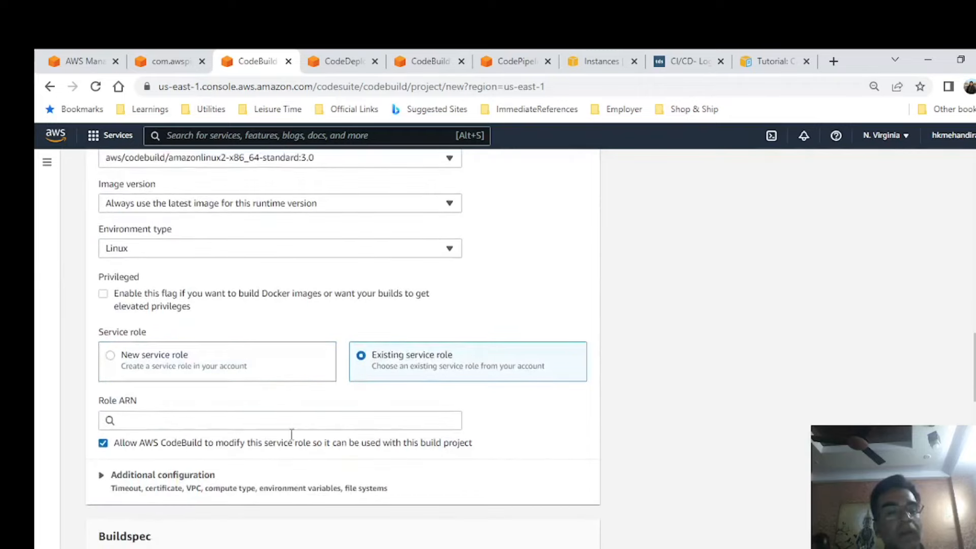
left_click(110, 355)
left_click(149, 418)
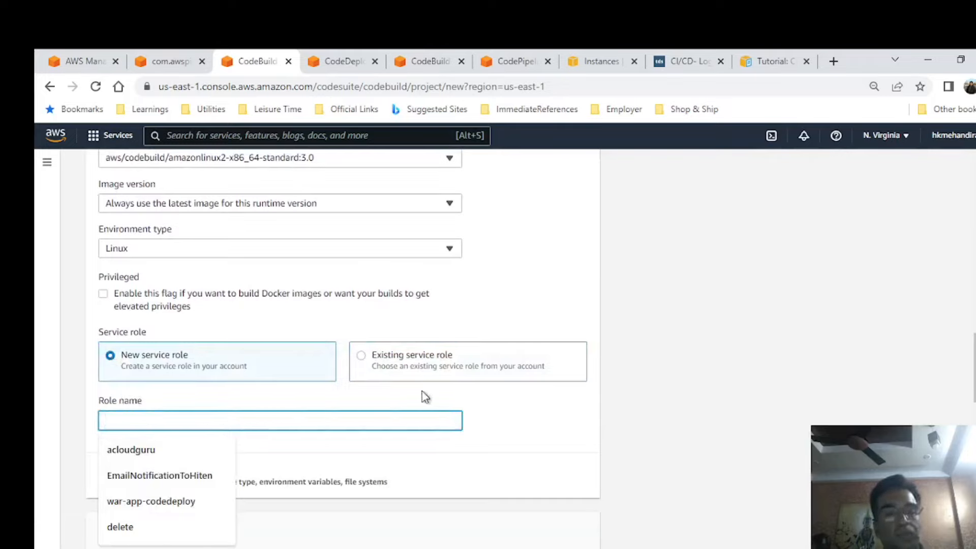
left_click(366, 371)
left_click(327, 422)
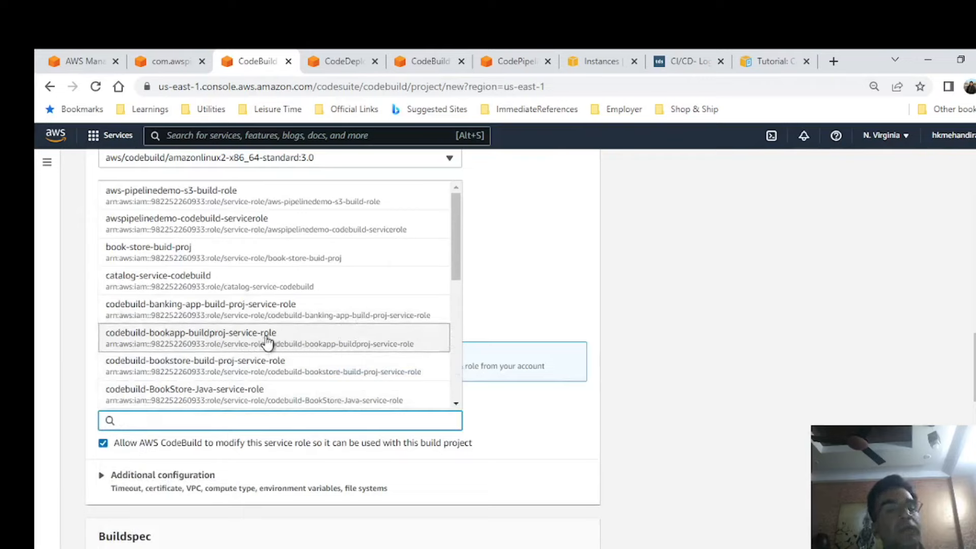
left_click(325, 339)
Copy the role name from the Role ARN into a new Notepad++ file, label it "- Role - Build Proj", and return to the browser.
scroll(559, 361, "down", 1)
scroll(559, 364, "down", 1)
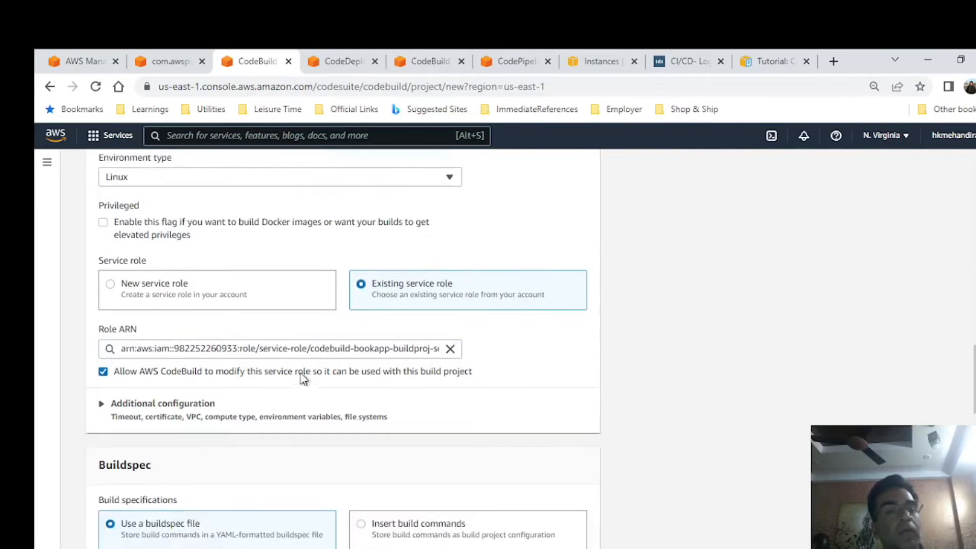
left_click_drag(312, 348, 449, 356)
key("ctrl+c")
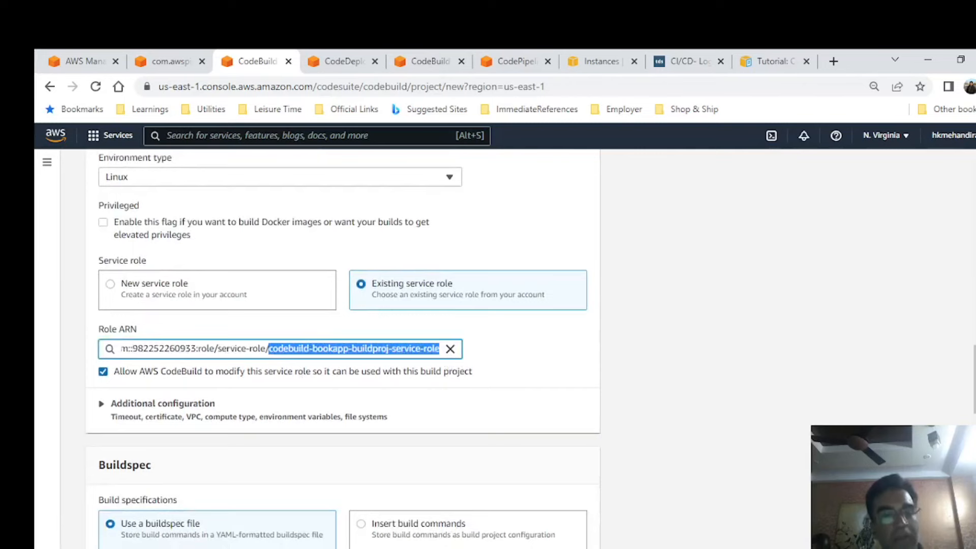
key("alt+Tab")
left_click(697, 290)
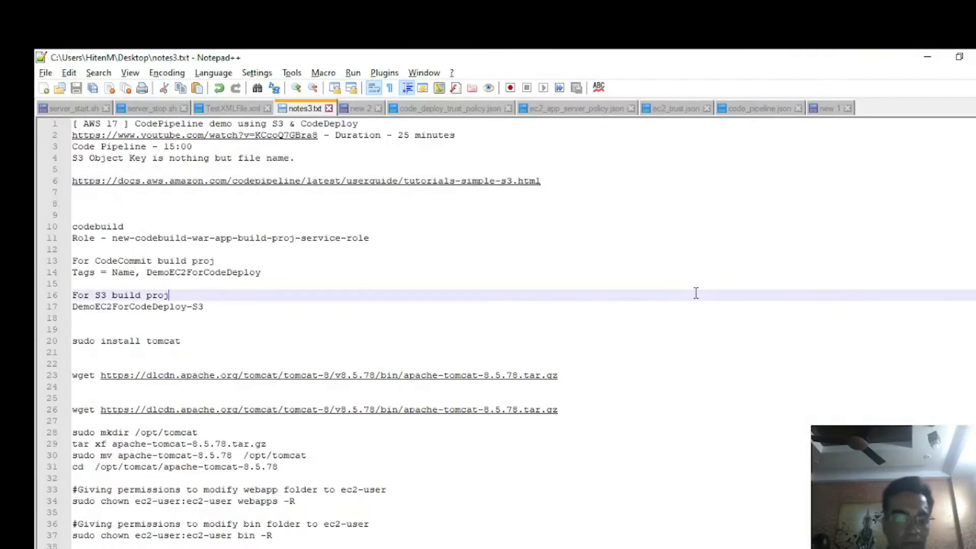
triple_click(698, 298)
key("ctrl+n")
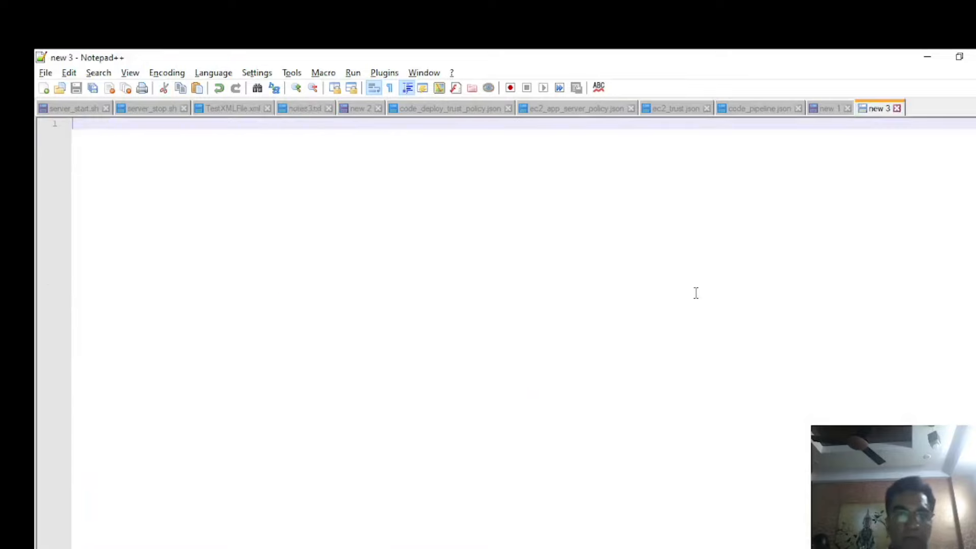
key("ctrl+v")
type("-")
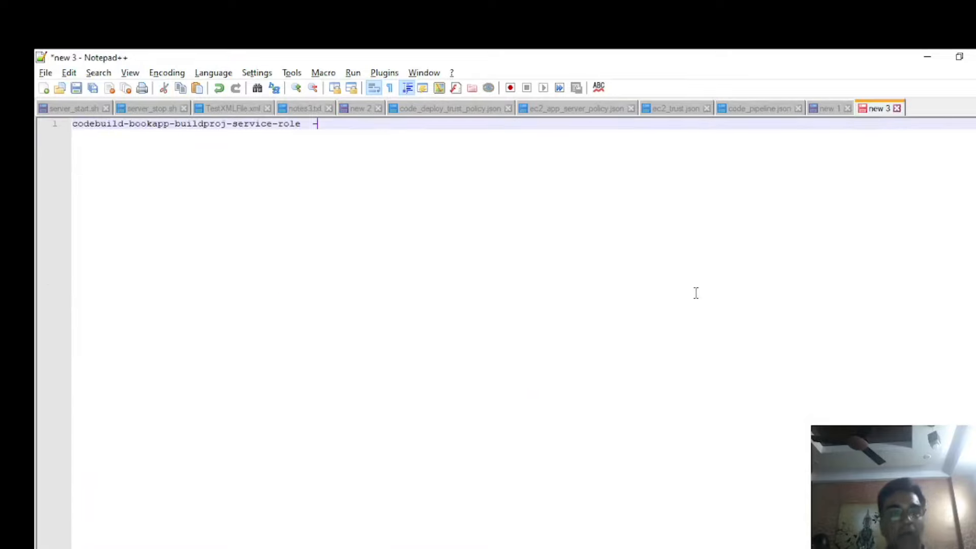
type(" Role - Build Proj")
key("Return")
key("alt+Tab")
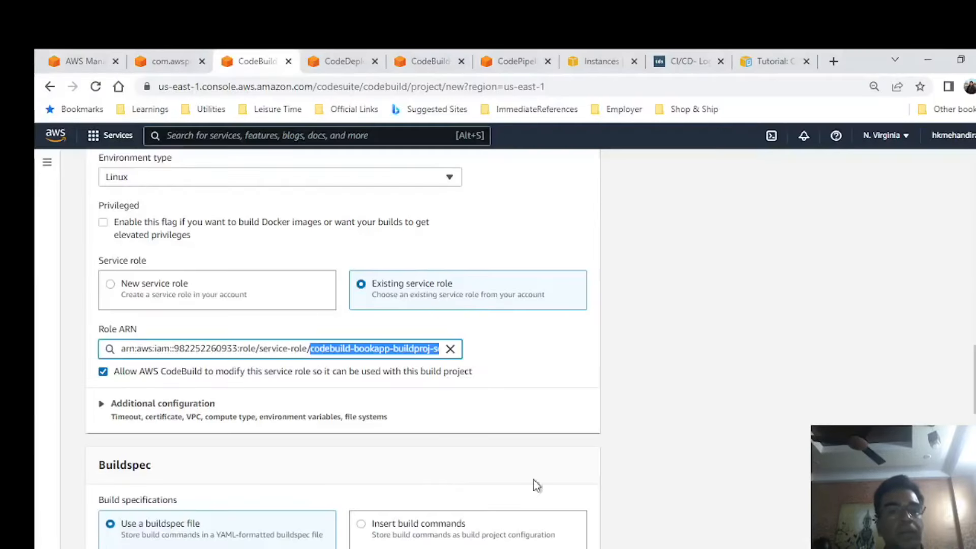
Set the primary artifact type to Amazon S3 with the bucket com.awspipelinedemo-war-hh.
scroll(475, 310, "down", 5)
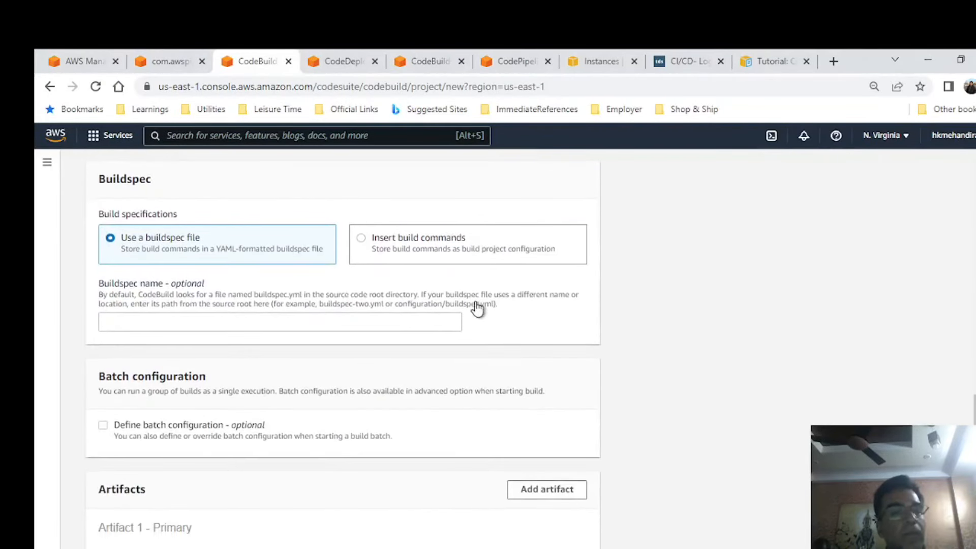
scroll(476, 308, "down", 1)
scroll(460, 336, "up", 1)
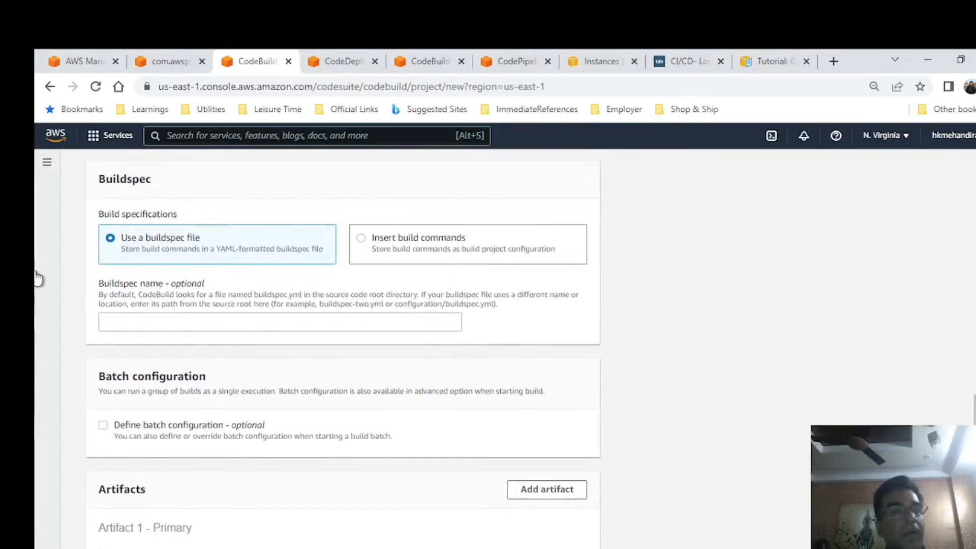
scroll(348, 268, "down", 2)
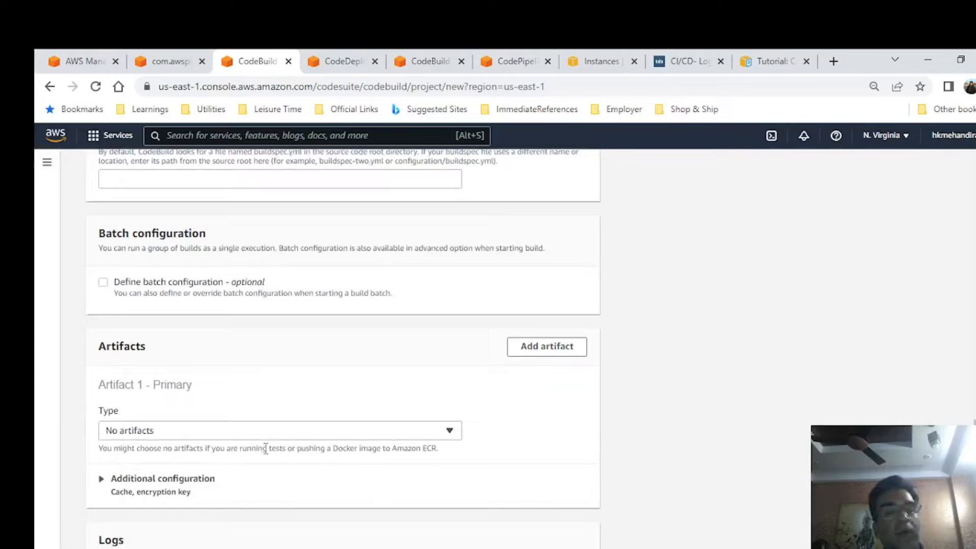
left_click(394, 429)
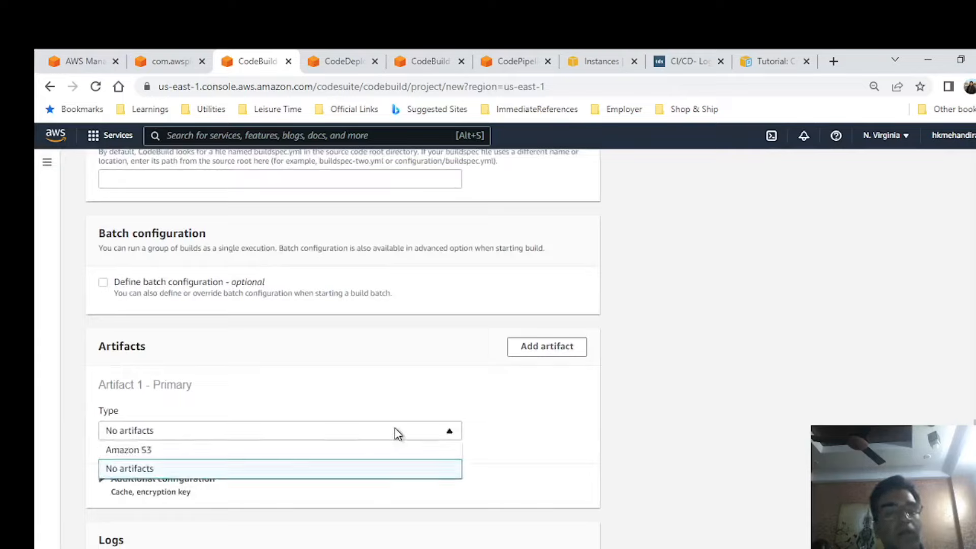
left_click(196, 450)
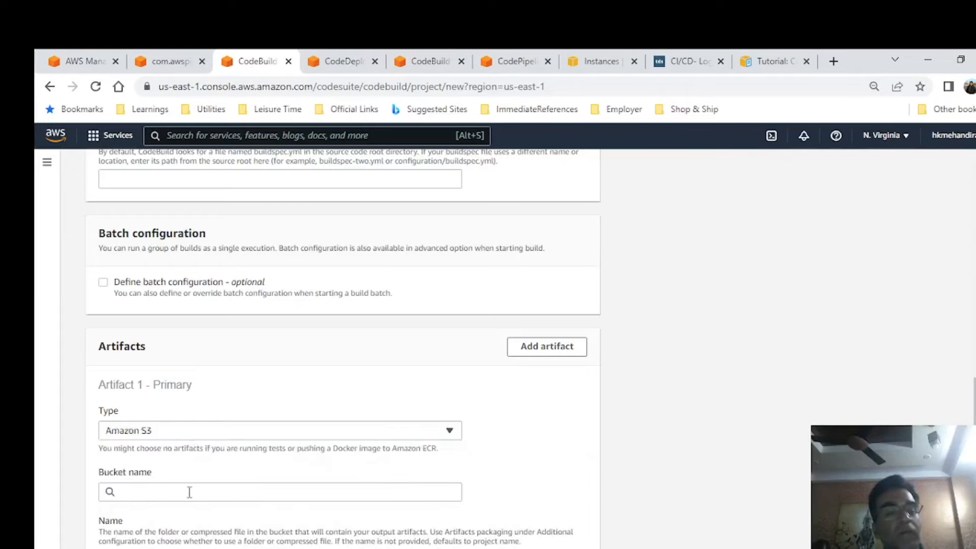
left_click(189, 492)
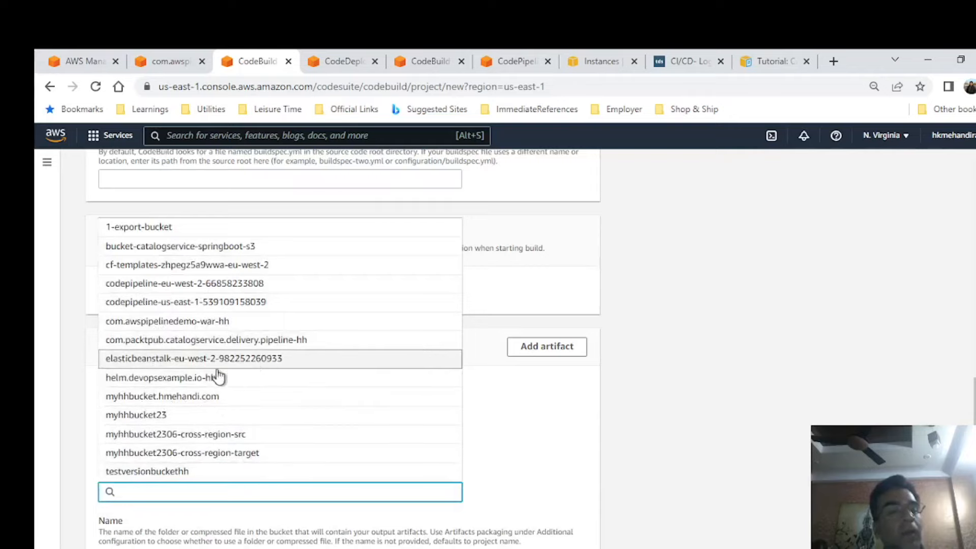
left_click(228, 321)
Enter target as the name of the output artifact folder in the bucket.
scroll(556, 386, "down", 4)
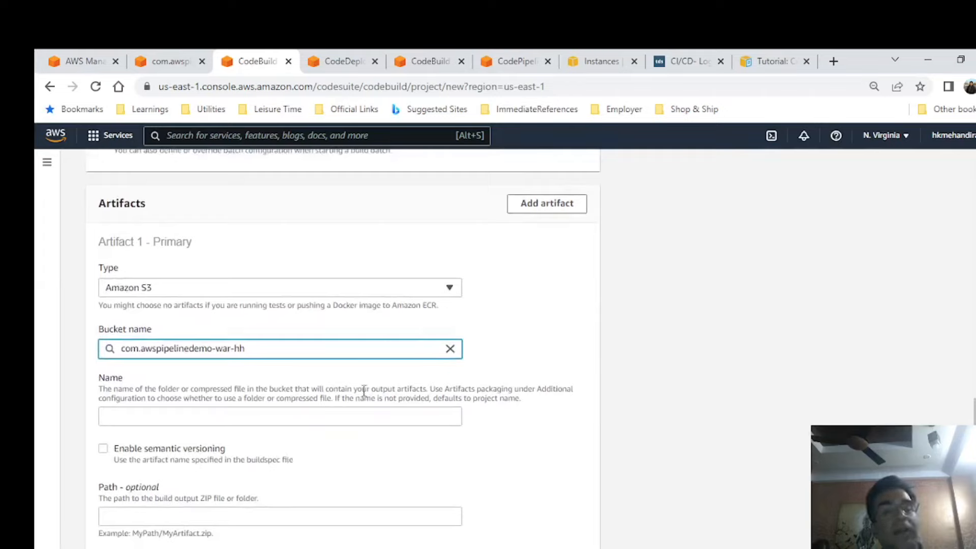
left_click_drag(373, 393, 410, 389)
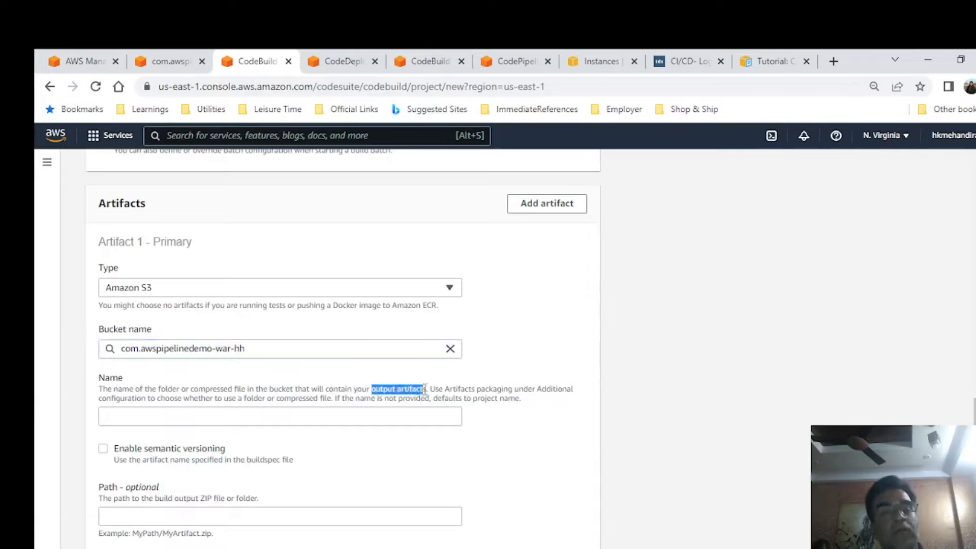
left_click(280, 415)
type("target")
left_click(719, 363)
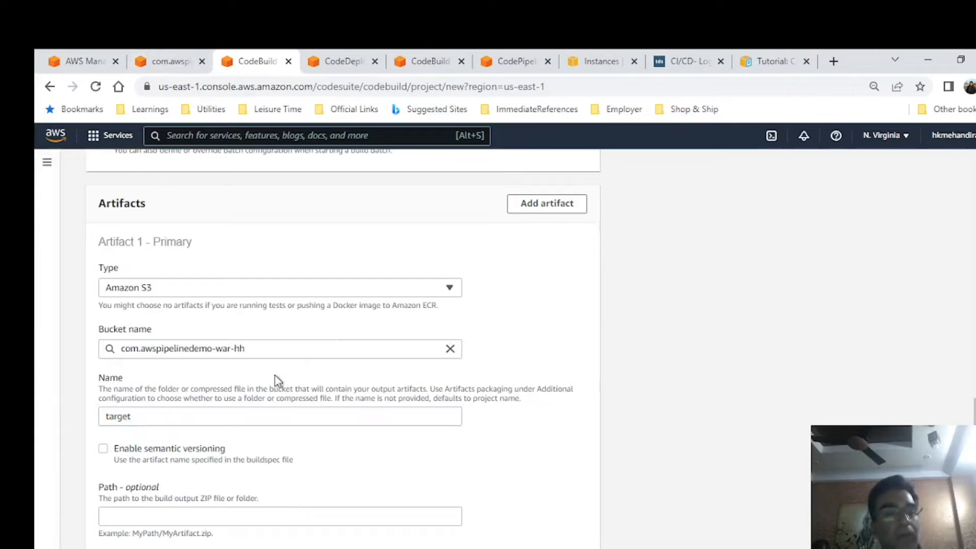
Create the build project, keeping the default artifact packaging and CloudWatch logs settings.
scroll(283, 365, "down", 1)
scroll(276, 344, "down", 3)
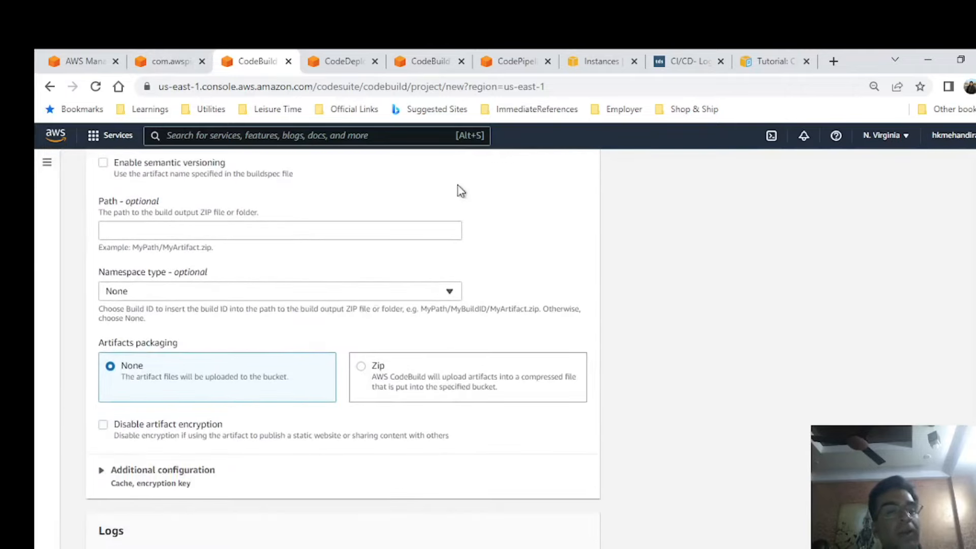
scroll(598, 355, "down", 2)
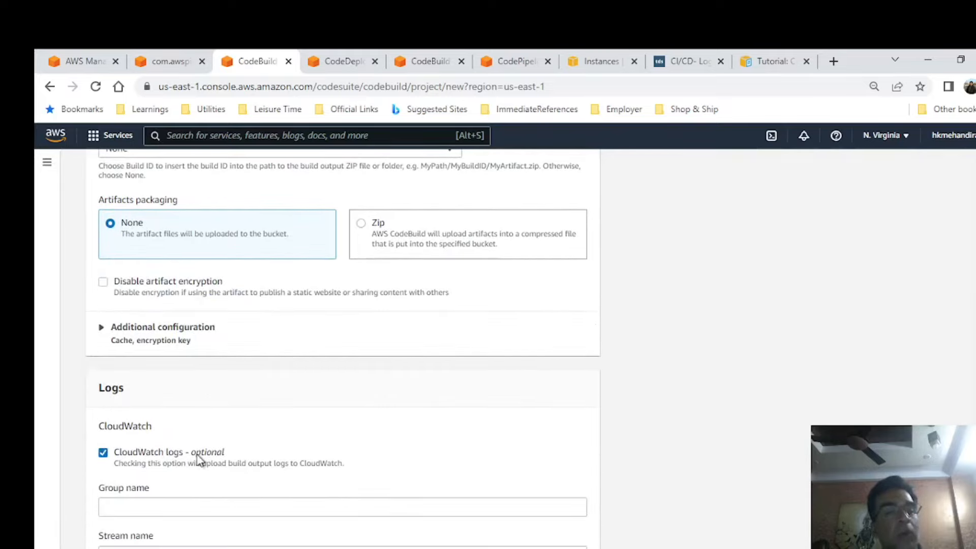
scroll(214, 442, "down", 2)
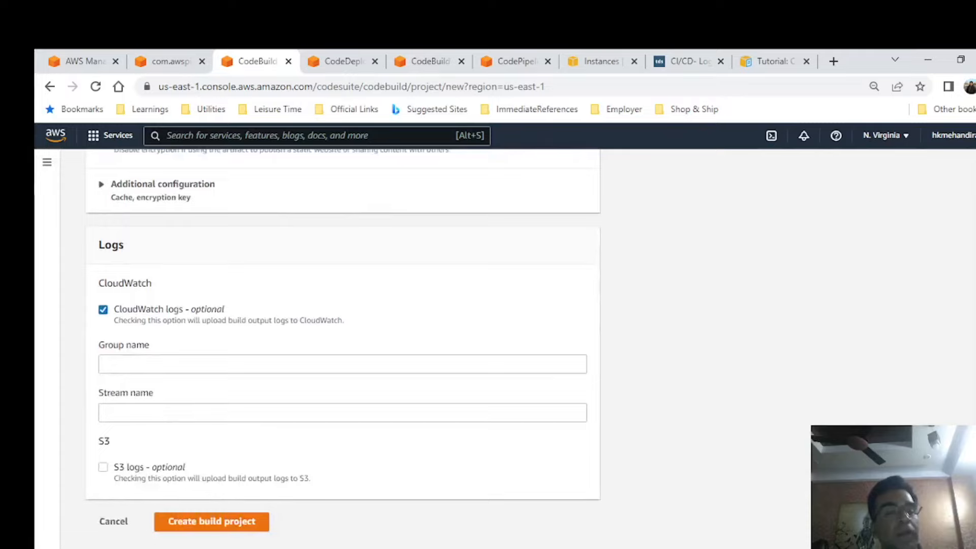
left_click(214, 524)
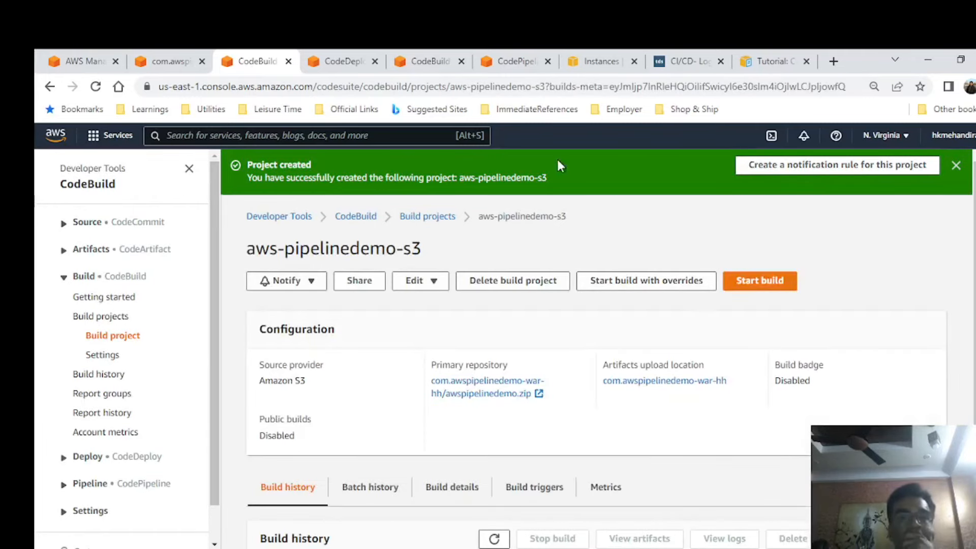
Start a build of the aws-pipelinedemo-s3 project and view its phase details.
left_click(764, 283)
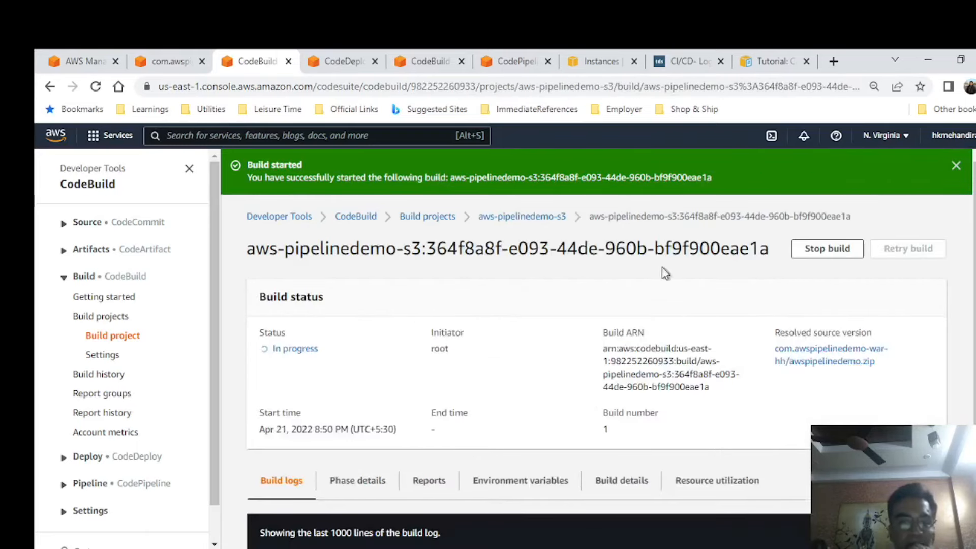
scroll(626, 243, "down", 1)
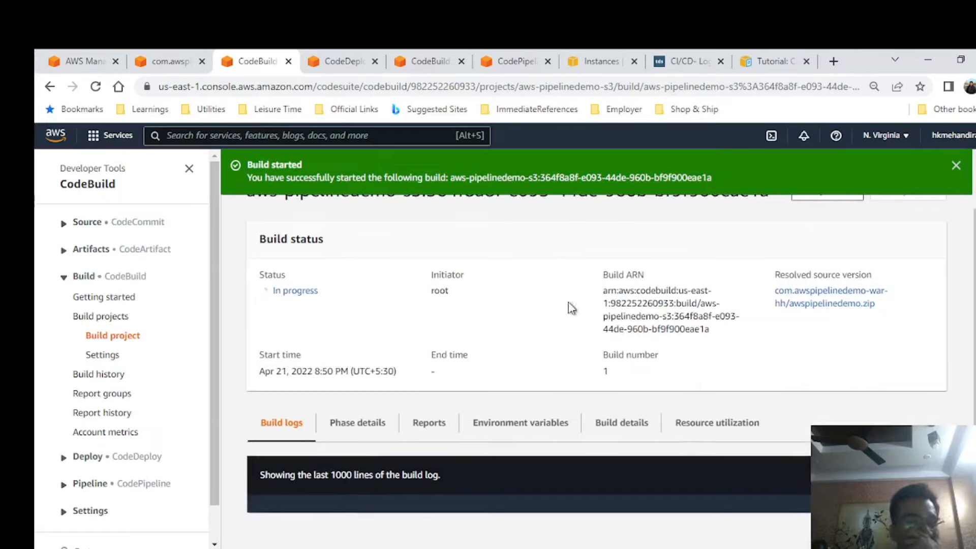
left_click(363, 429)
scroll(572, 348, "down", 1)
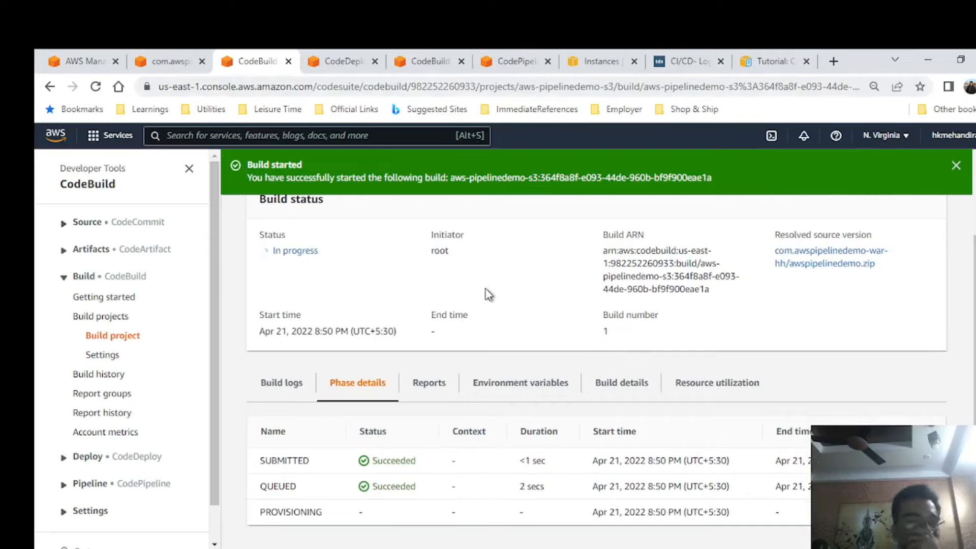
Switch to CodeDeploy and start creating a new application from its applications list.
left_click(347, 64)
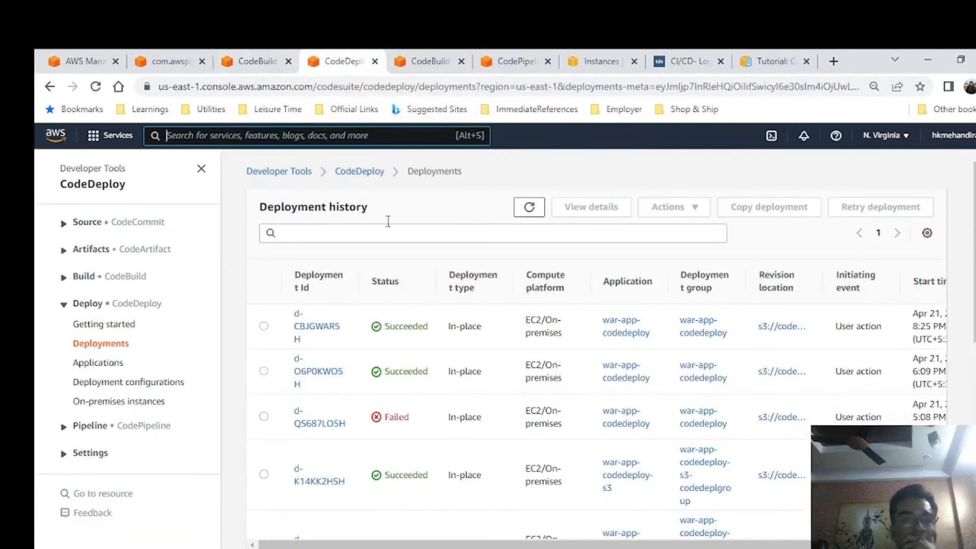
left_click(360, 171)
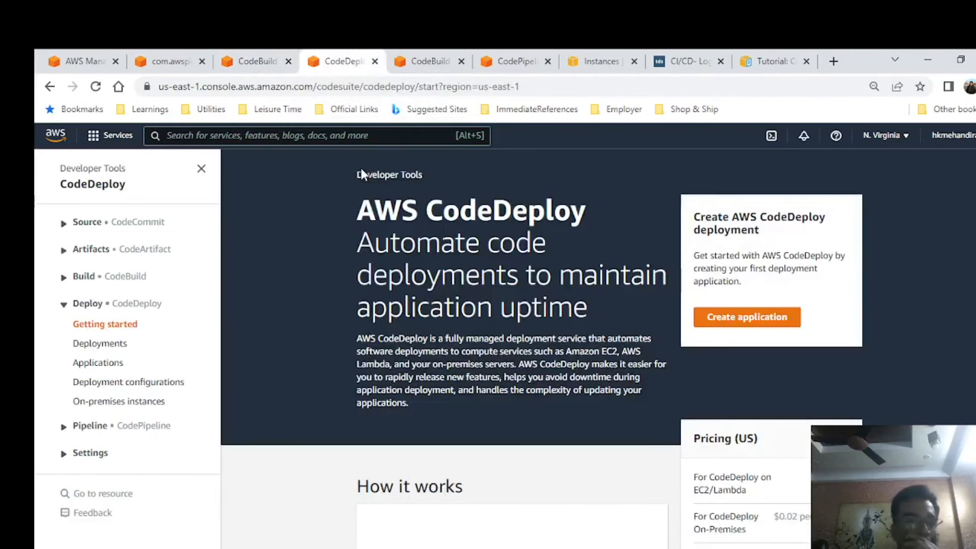
left_click(104, 363)
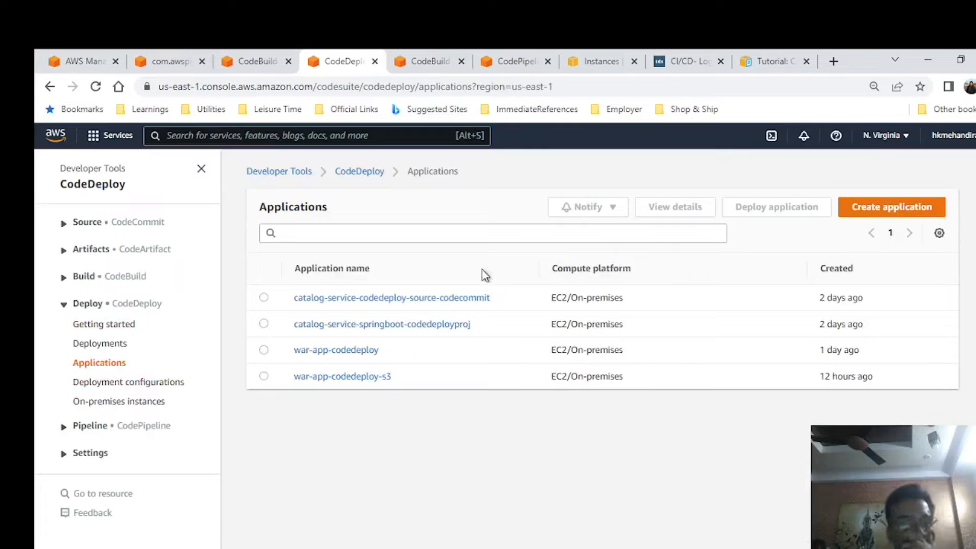
left_click(881, 212)
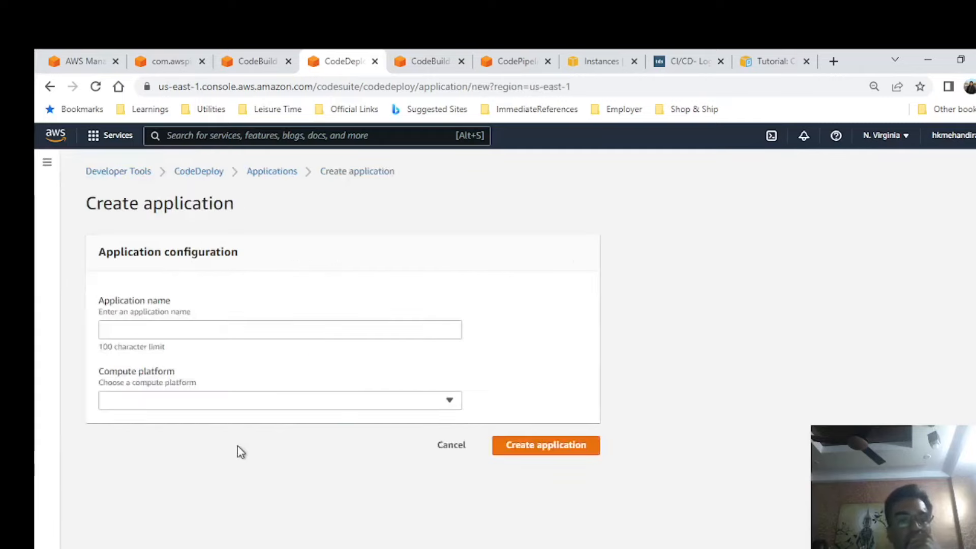
Name the new CodeDeploy application aws-pipelinedemo-s3-codedeploy.
left_click(228, 332)
type("wa")
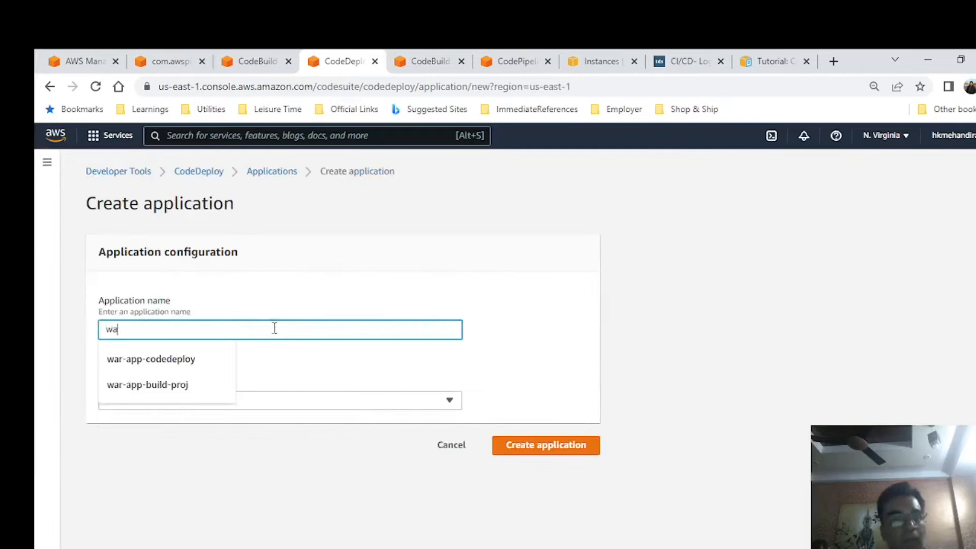
key("BackSpace")
key("BackSpace")
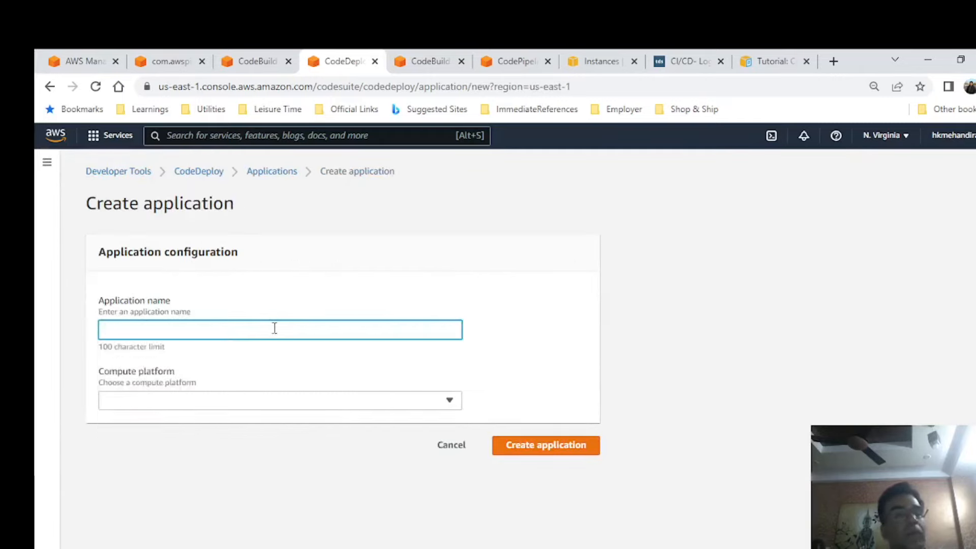
type("aws-pipeline")
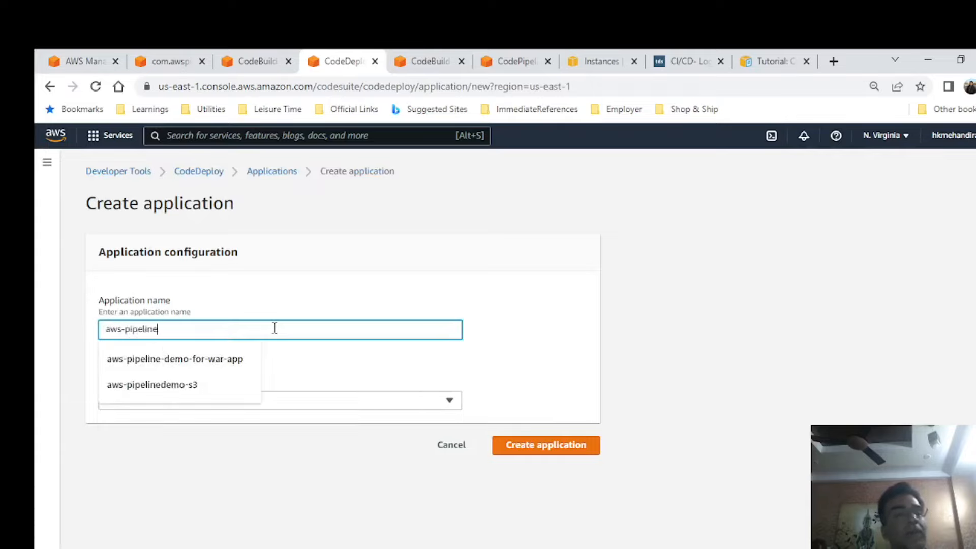
type("demo-s3-codoedeploy")
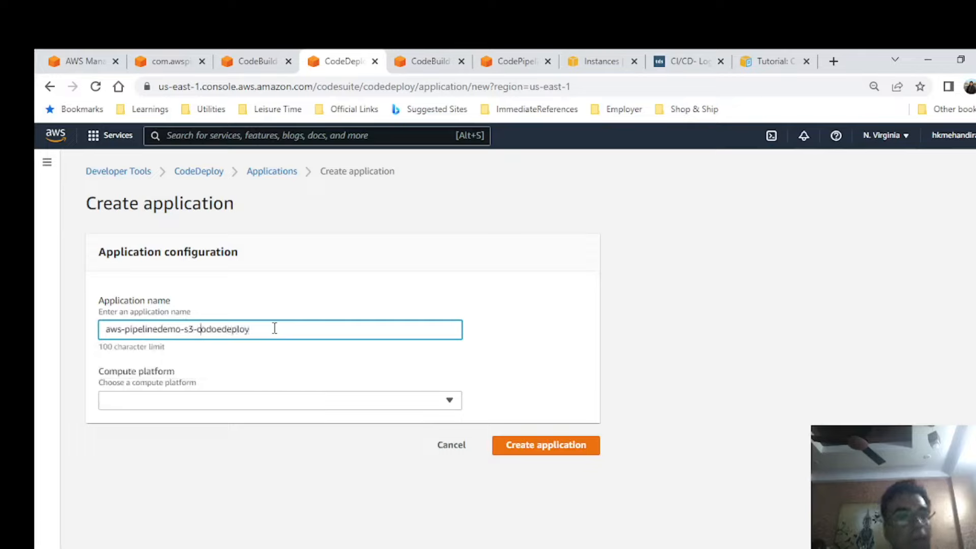
key("BackSpace")
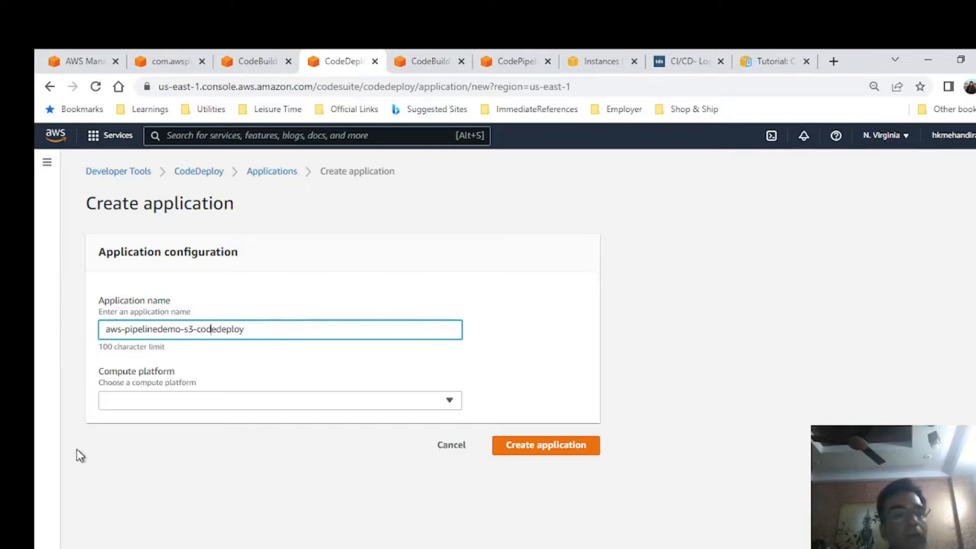
Choose EC2/On-premises as the compute platform and create the application.
left_click(253, 397)
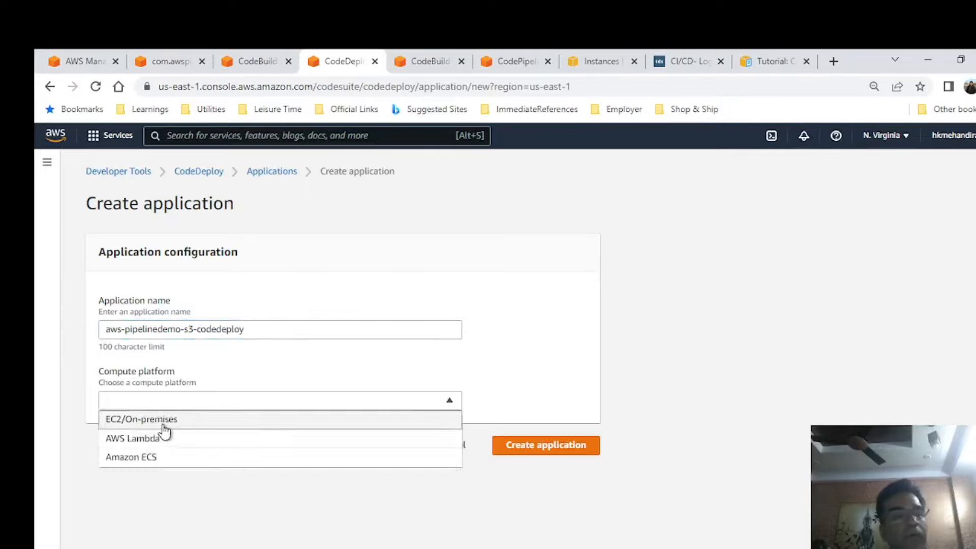
left_click(163, 421)
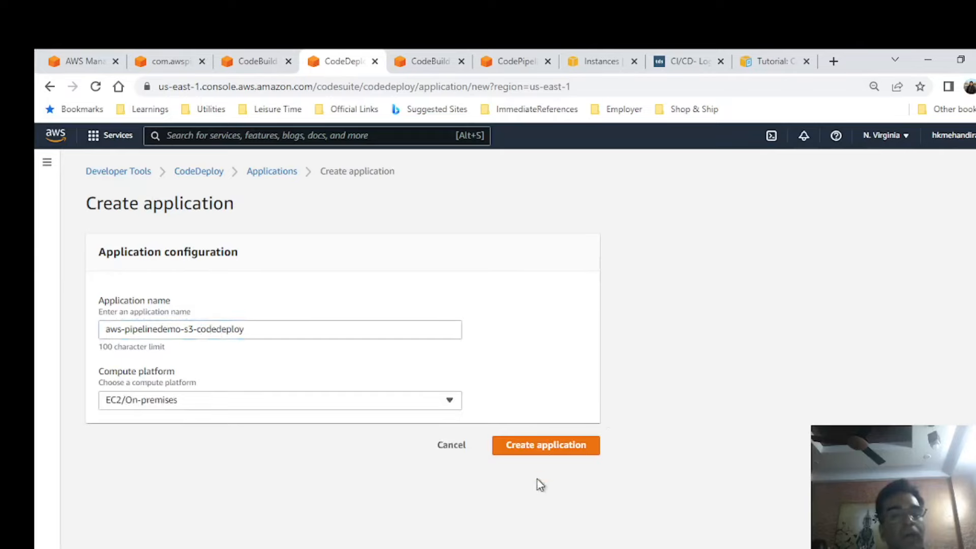
left_click(565, 450)
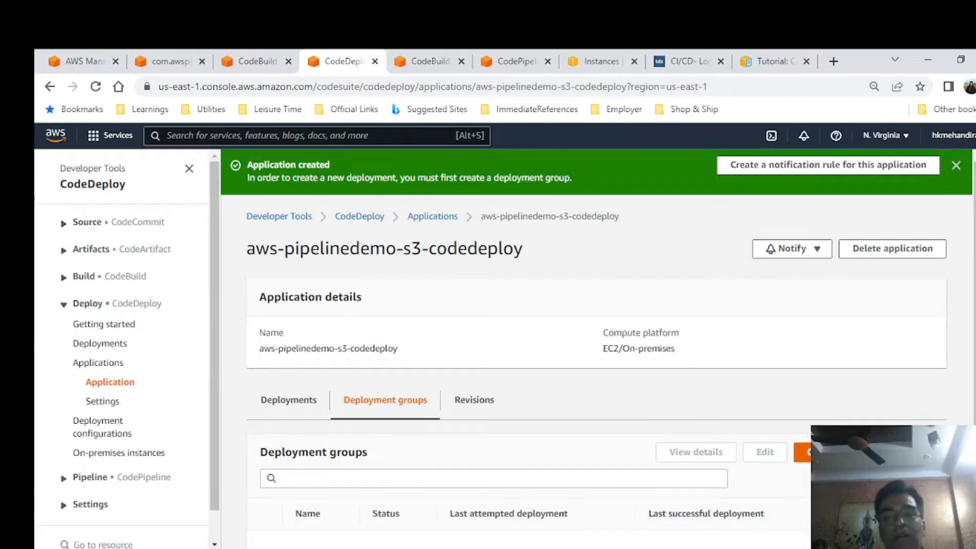
Start a new deployment group for the application and name it aws-pipeline-s3-code-deplgroup.
left_click(863, 451)
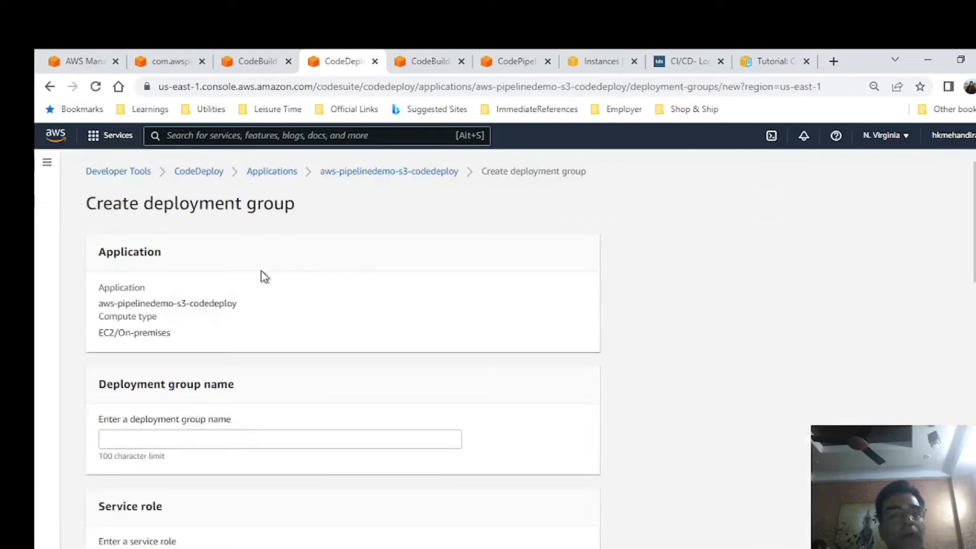
left_click(208, 440)
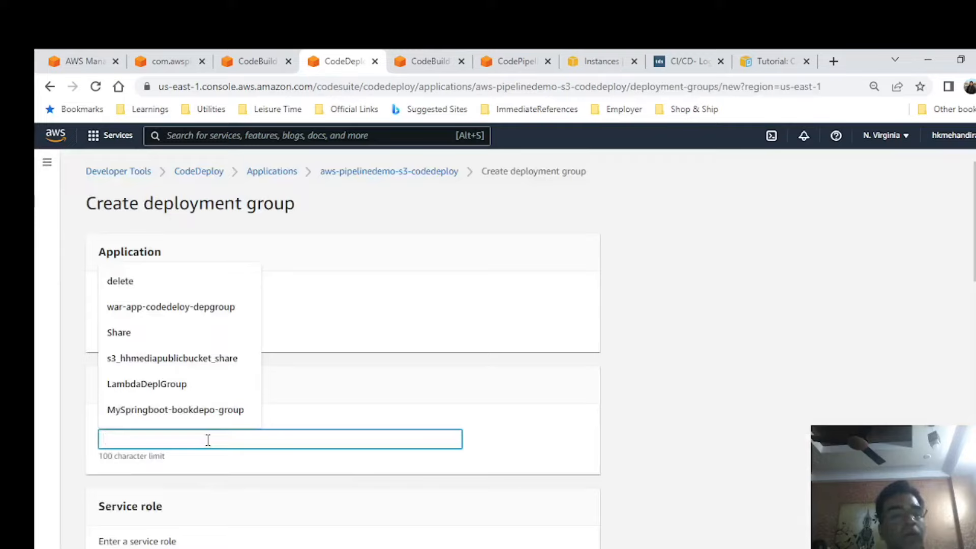
type("a")
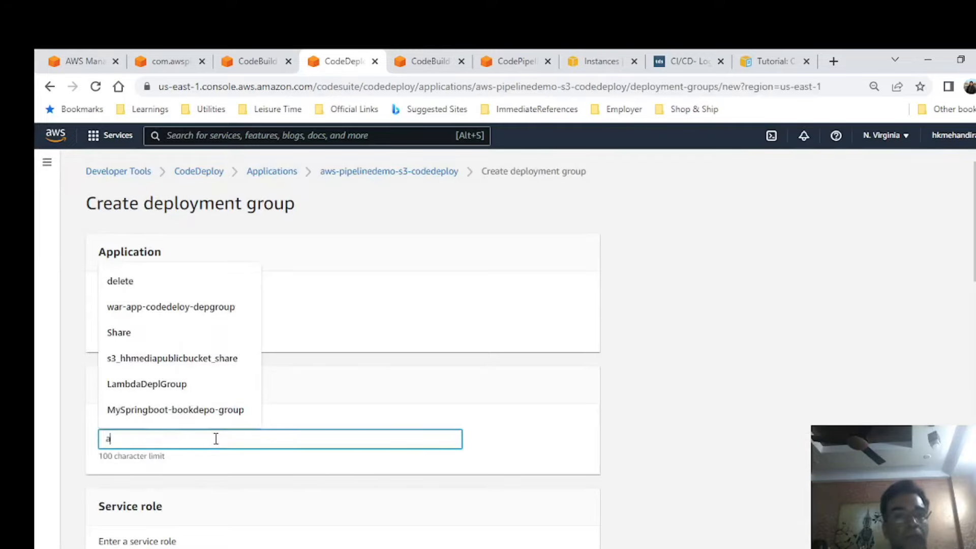
type("ws-pipeline-d")
type("3-code-de")
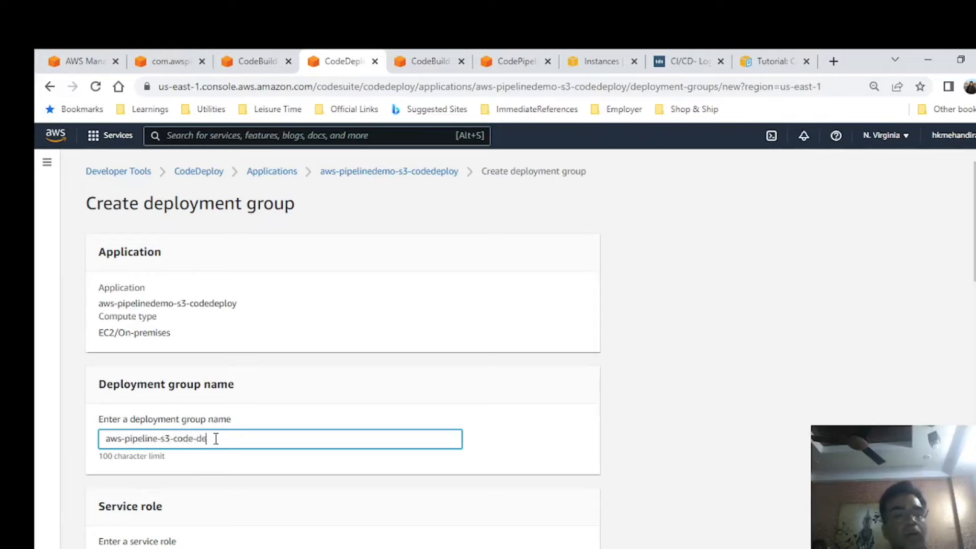
type("plgroup")
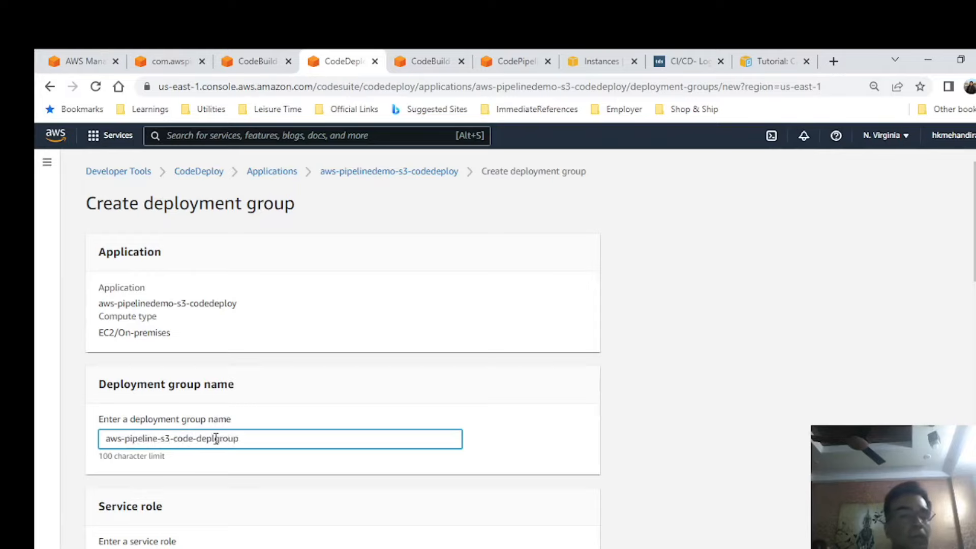
Assign the NewCodeDeploy service role to the deployment group.
scroll(287, 391, "down", 1)
left_click(265, 503)
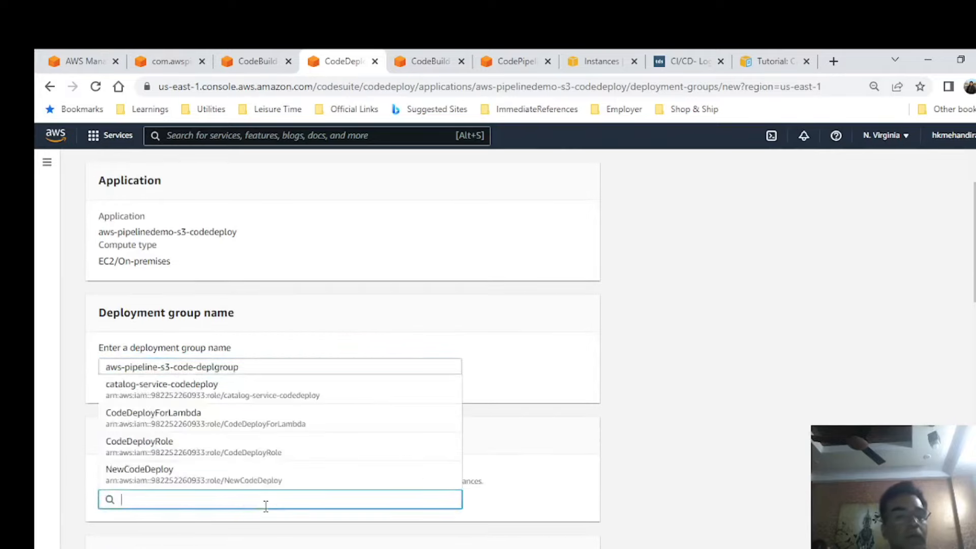
scroll(344, 414, "down", 1)
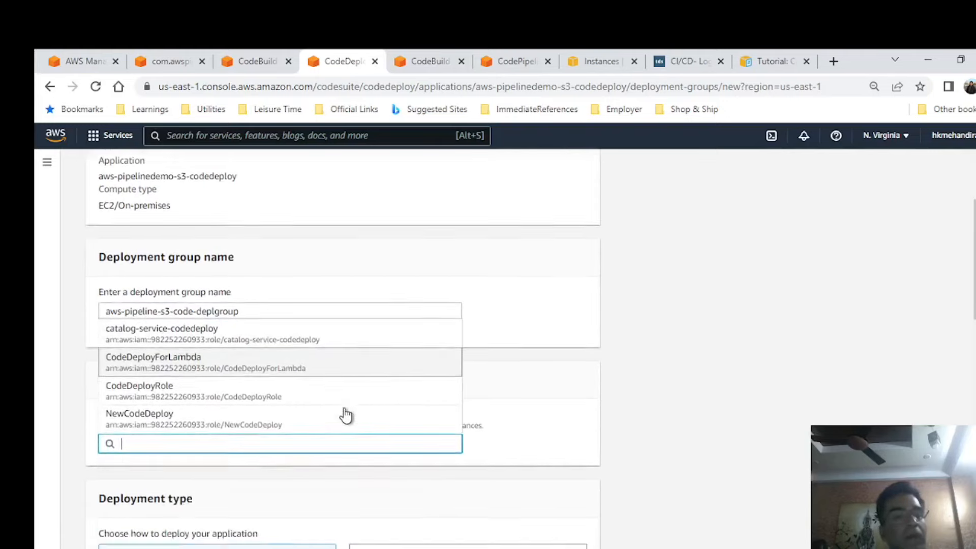
left_click(165, 405)
Copy the role name into the Notepad++ notes as "NewCodeDeploy - Role - CodeDeploy" and return to the deployment group form.
left_click_drag(259, 429, 351, 427)
key("ctrl+c")
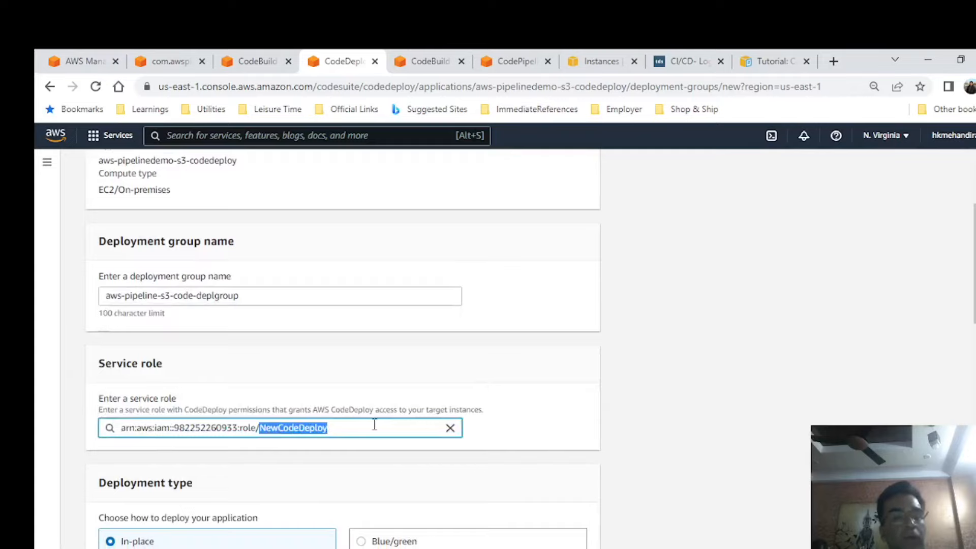
key("alt+Tab")
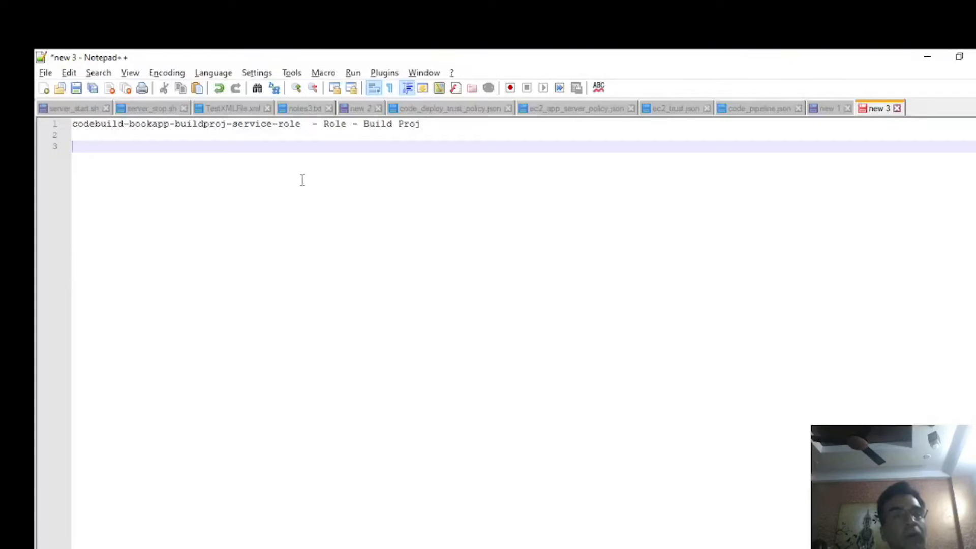
key("ctrl+v")
type("- Role -")
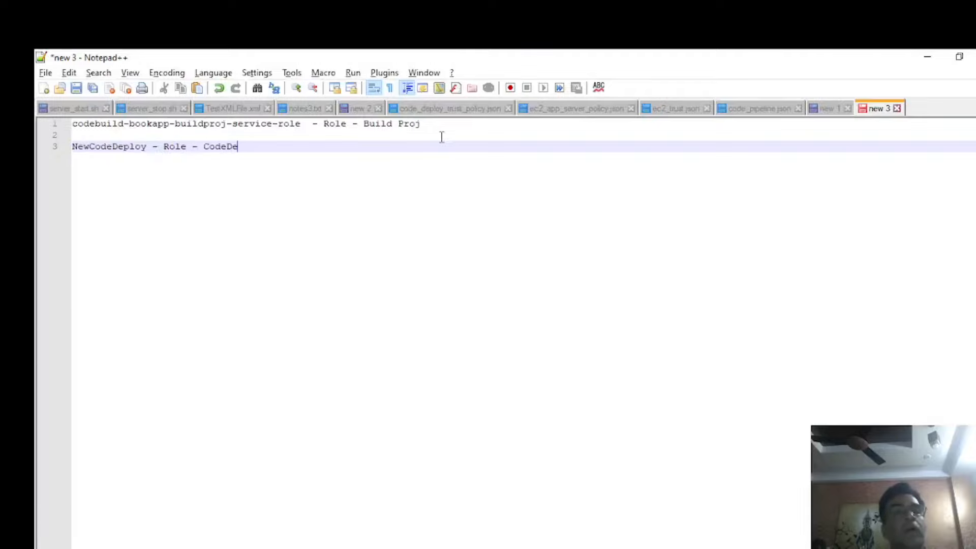
type(" CodeDeploy")
key("Return")
key("alt+Tab")
Keep the in-place deployment type and include Amazon EC2 instances in the environment configuration.
scroll(312, 211, "down", 1)
scroll(312, 211, "down", 3)
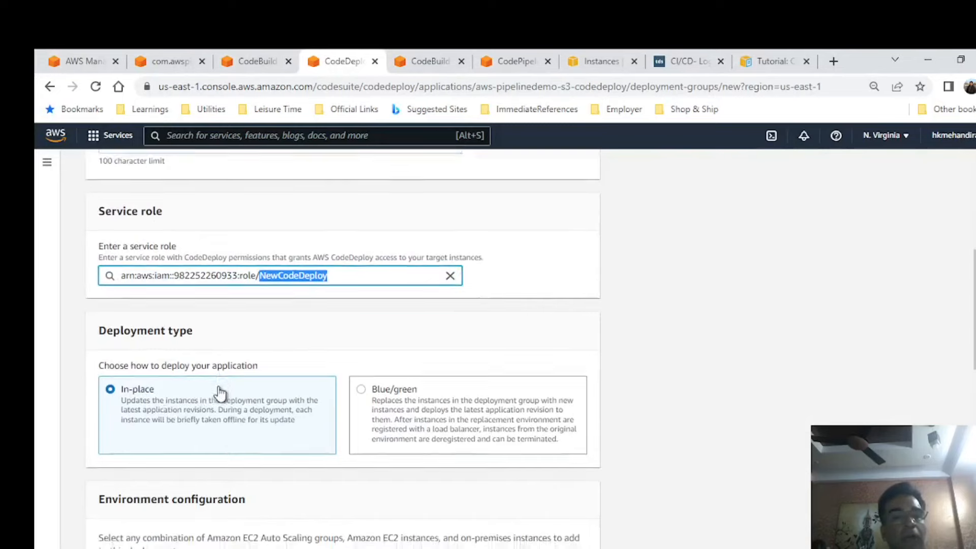
scroll(70, 357, "down", 3)
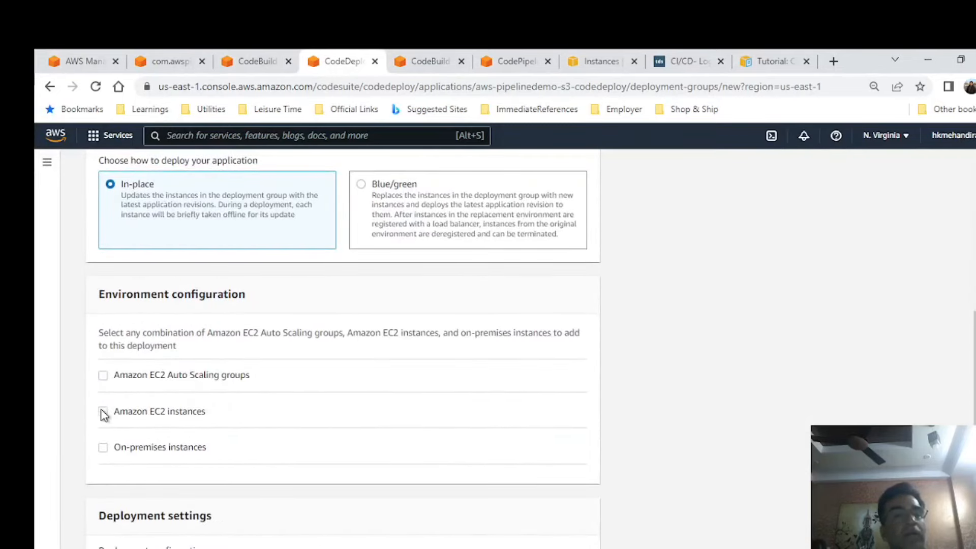
left_click(104, 412)
scroll(410, 400, "down", 1)
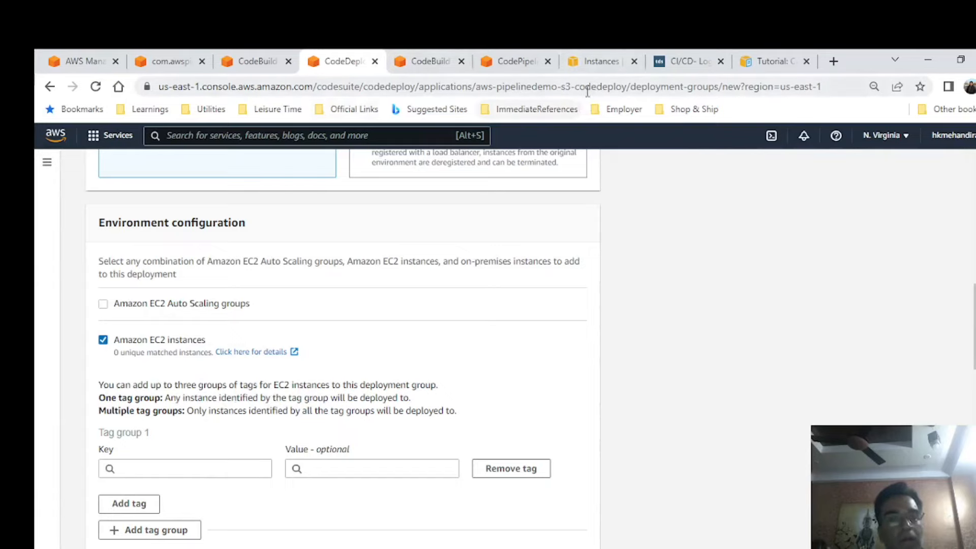
Look up the running instance's name in the EC2 instances list and return to the deployment group form.
left_click(600, 50)
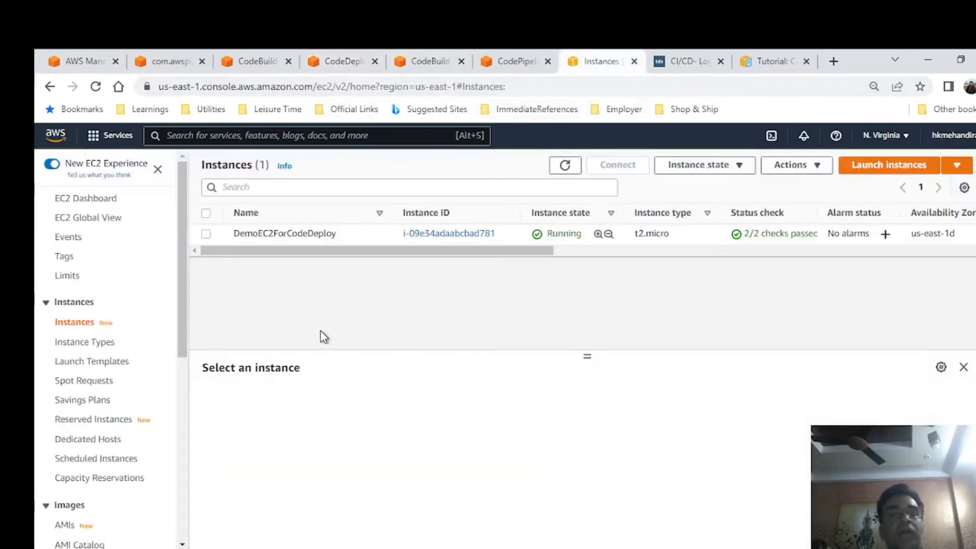
left_click_drag(336, 235, 234, 239)
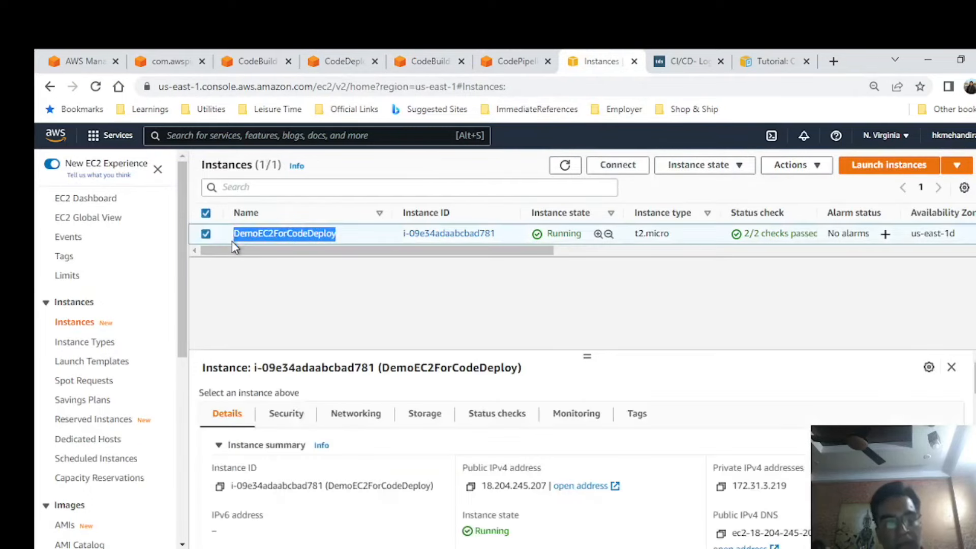
left_click(352, 51)
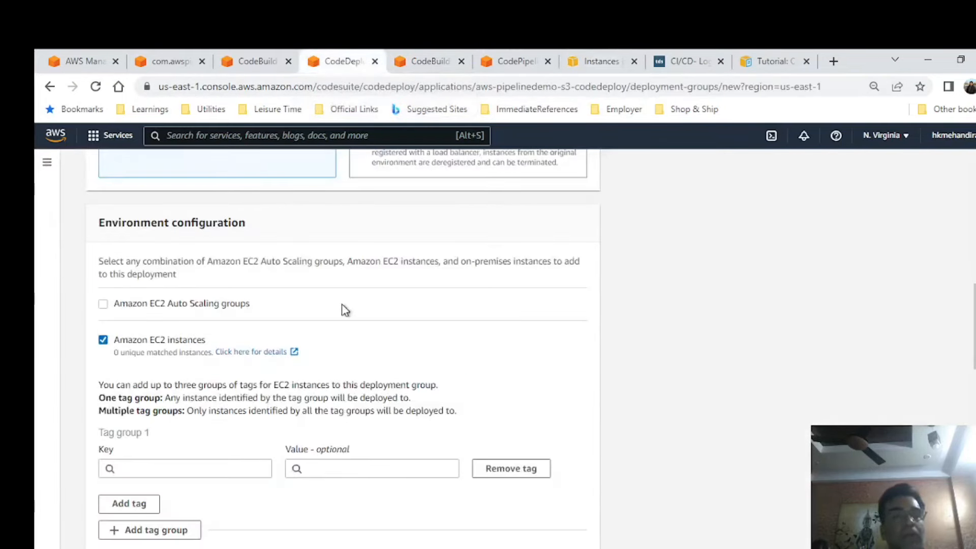
Set the first tag group to key Name with value DemoEC2ForCodeDeploy.
left_click(208, 470)
type("Name")
key("Return")
left_click(378, 470)
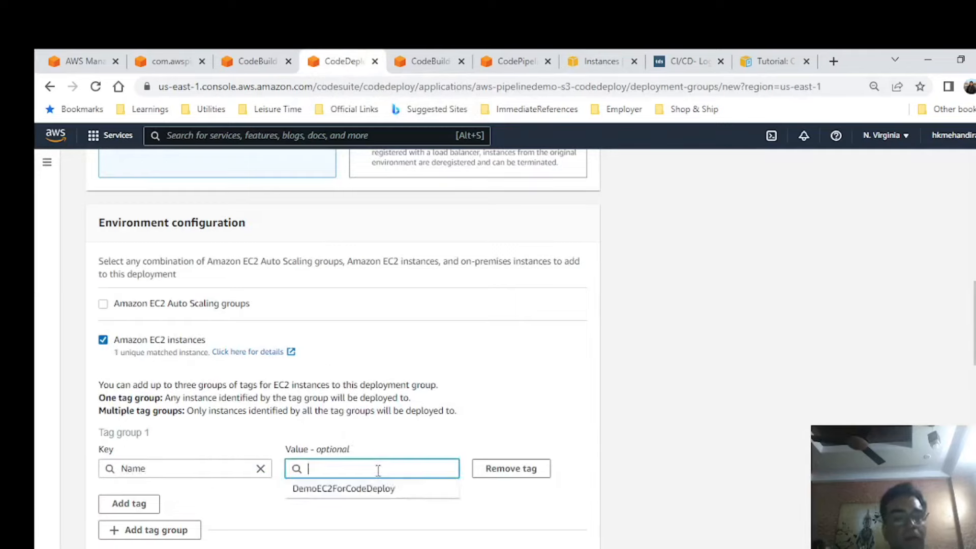
key("Down")
key("Return")
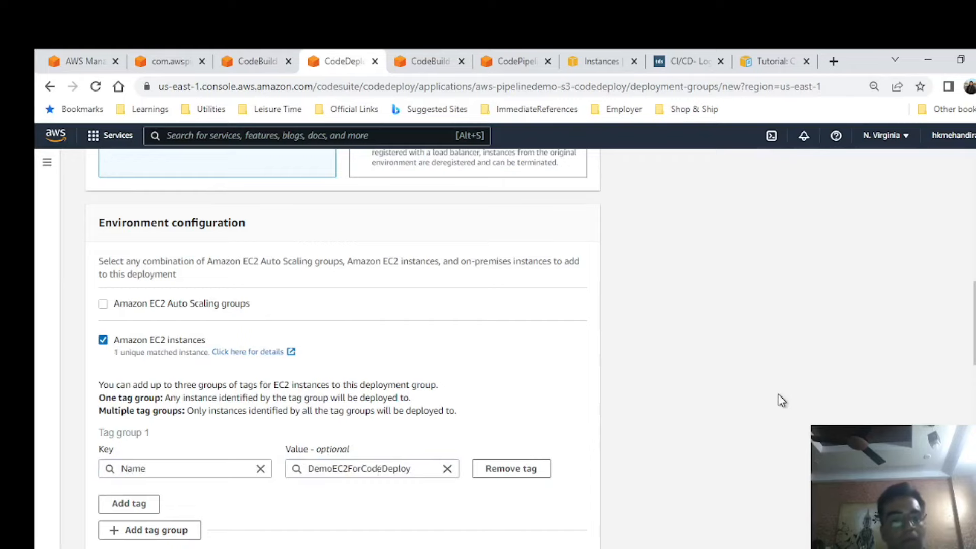
Disable load balancing and create the deployment group, keeping the default agent schedule and CodeDeployDefault.AllAtOnce configuration.
scroll(744, 396, "down", 3)
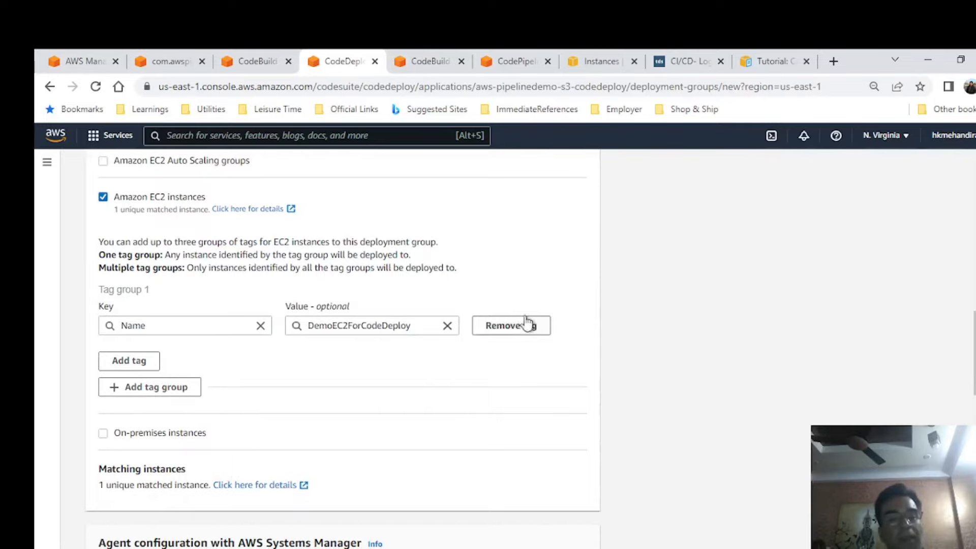
scroll(526, 320, "down", 4)
scroll(530, 321, "down", 3)
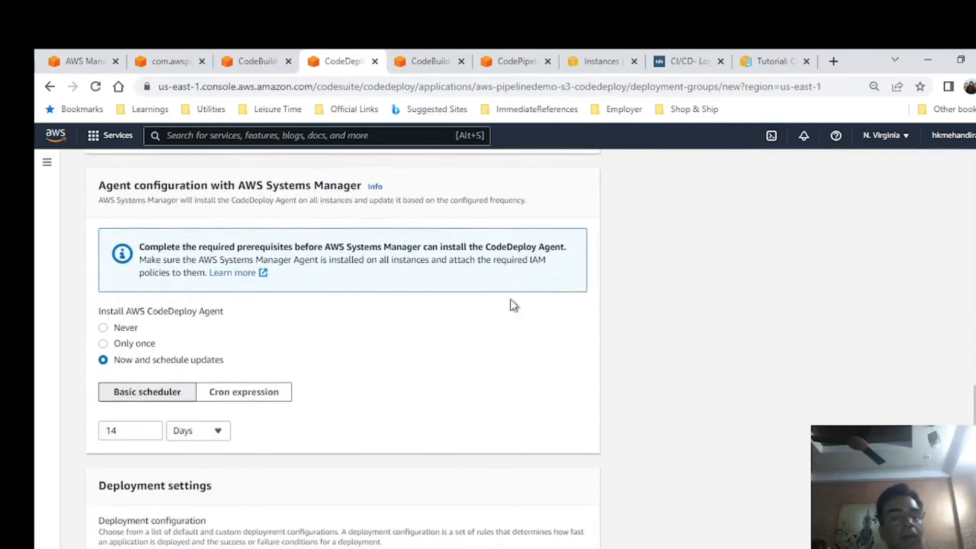
scroll(440, 322, "down", 1)
scroll(422, 270, "down", 5)
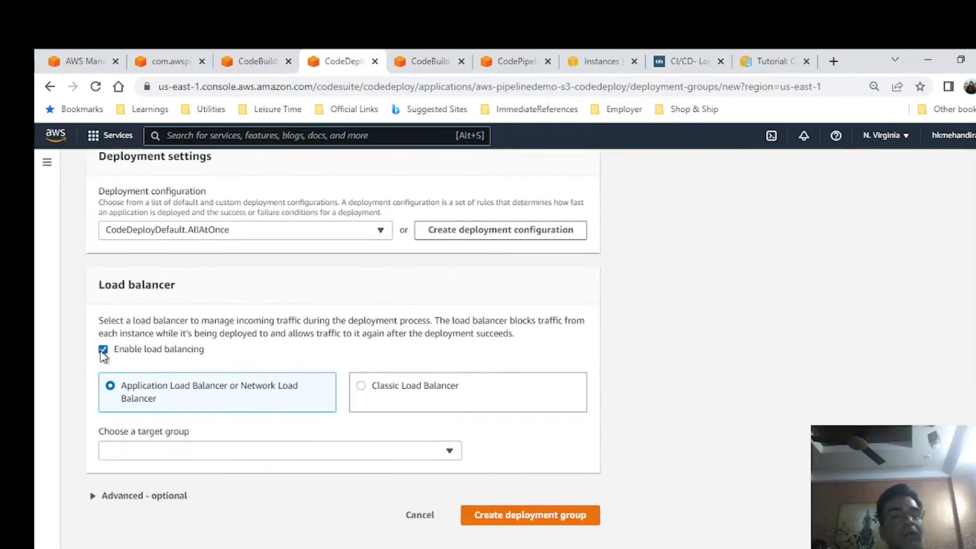
left_click(103, 350)
left_click(550, 515)
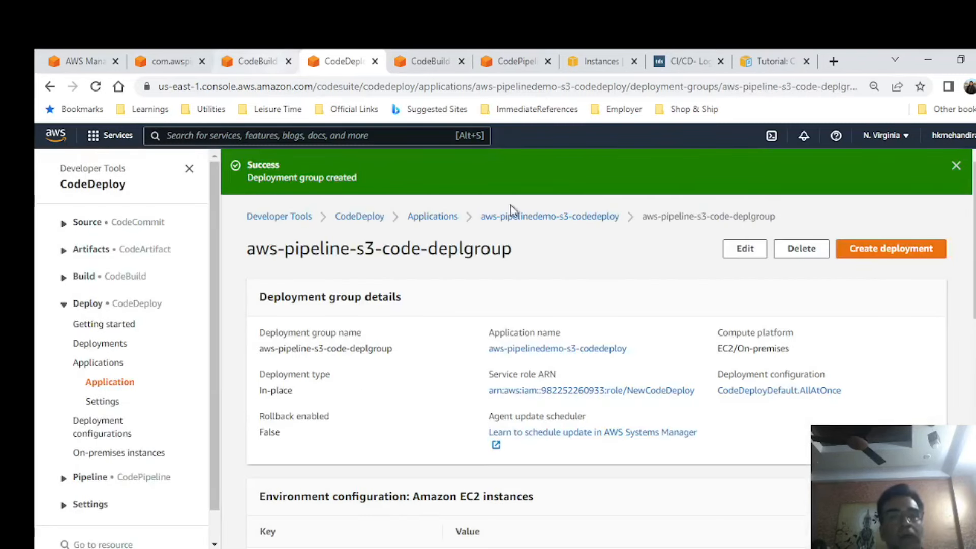
Check the build's phase details in CodeBuild, and examine the artifacts in the target folder of the refreshed com.awspipelinedemo-war-hh bucket.
left_click(266, 62)
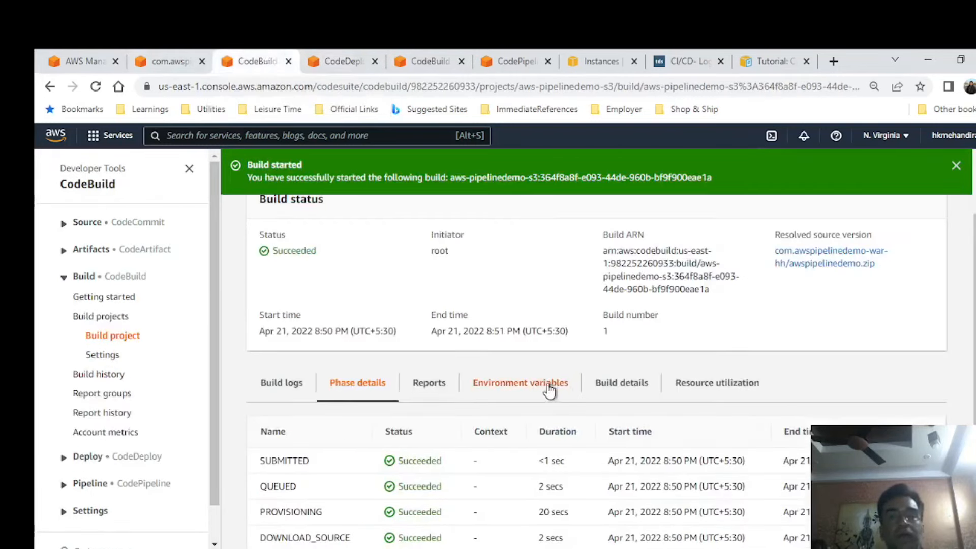
scroll(564, 378, "down", 4)
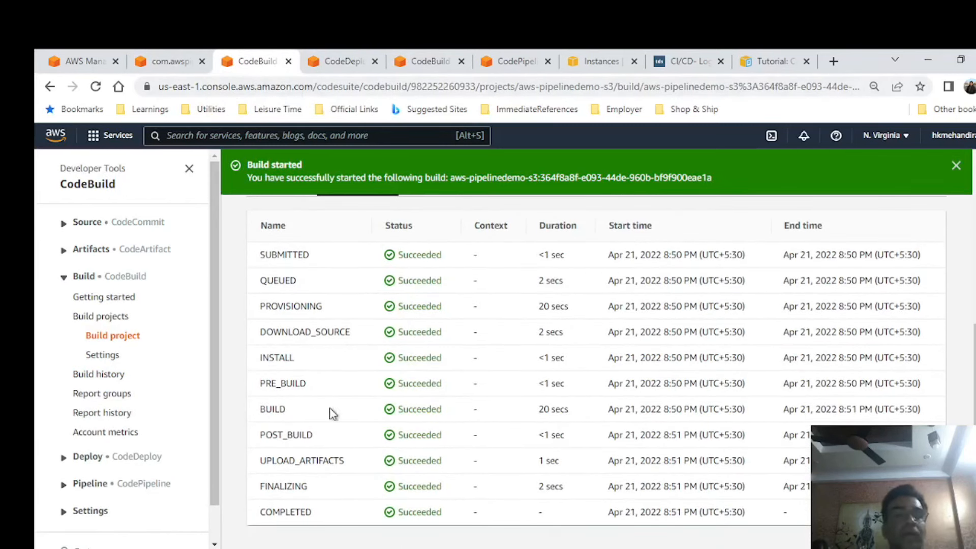
left_click(169, 60)
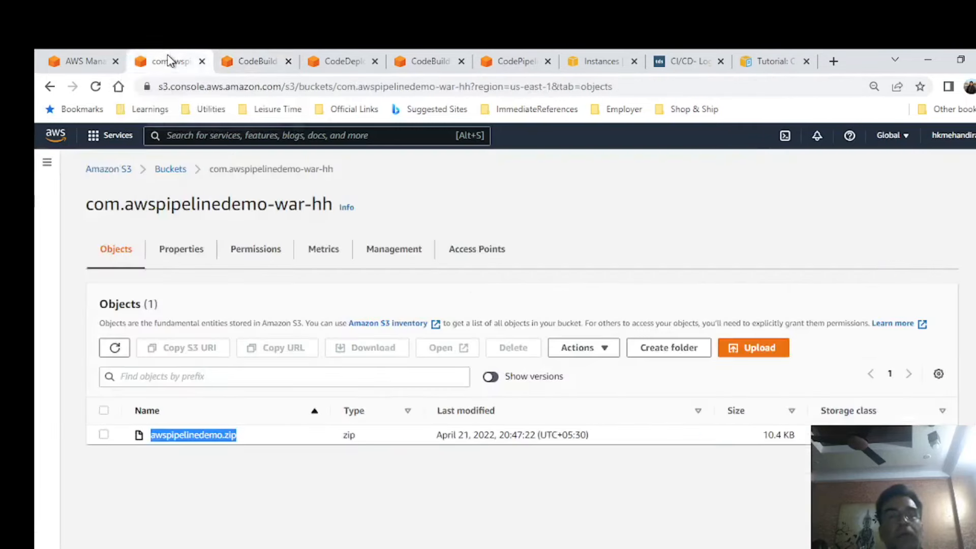
left_click(114, 347)
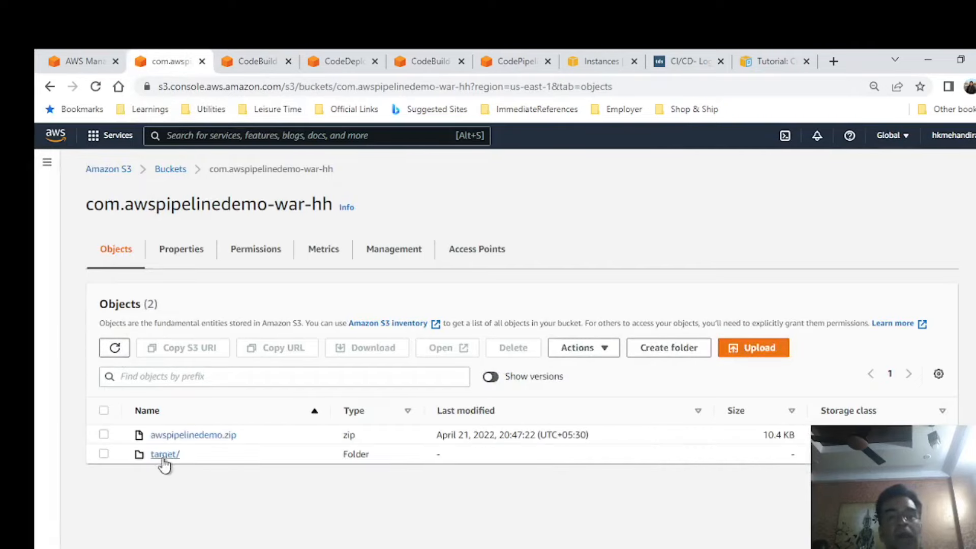
left_click(164, 455)
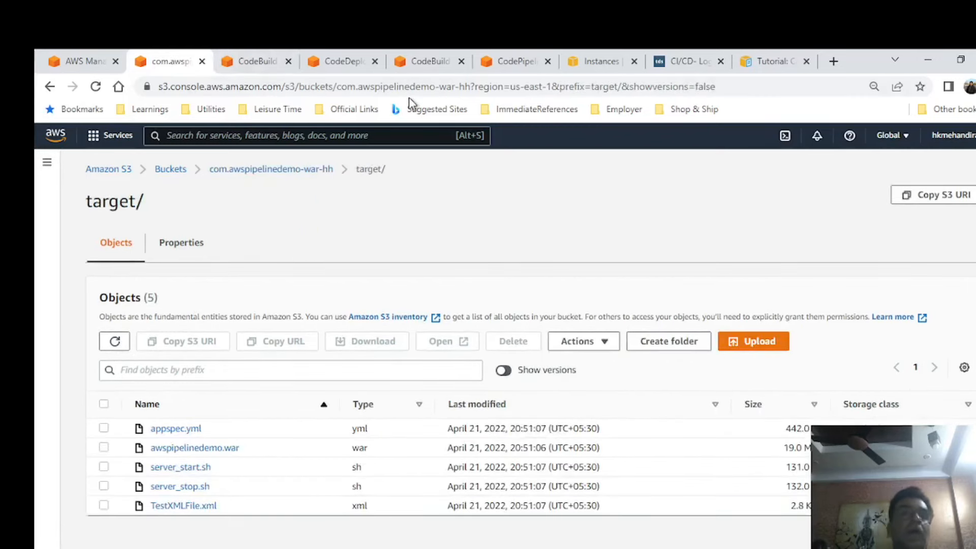
Search the community AMIs in the EC2 AMI Catalog for Java Maven and examine the matching images.
left_click(516, 61)
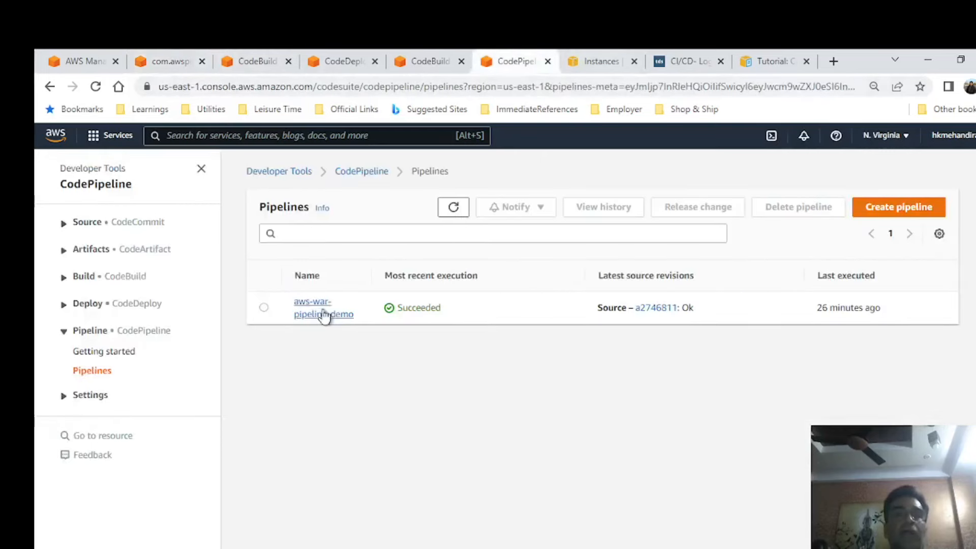
left_click(600, 60)
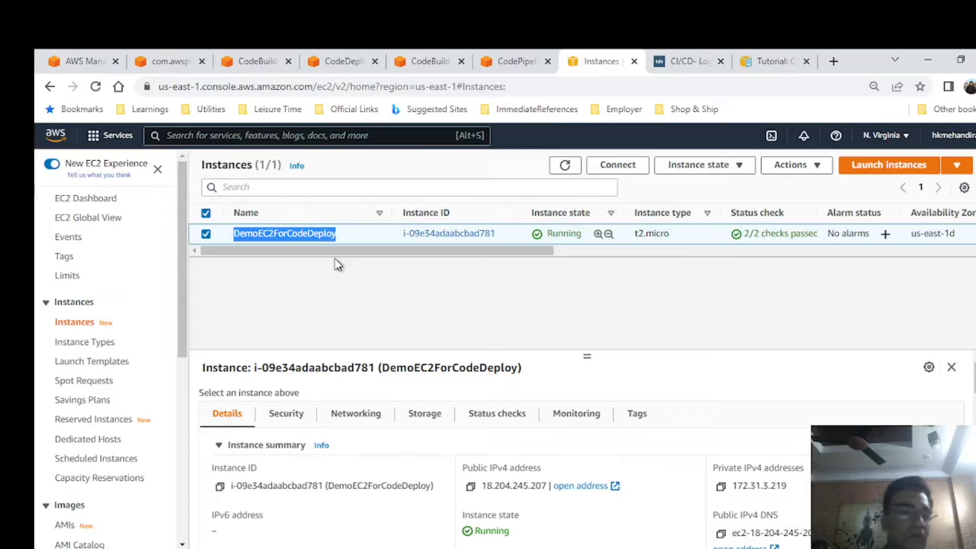
scroll(74, 506, "down", 2)
left_click(86, 475)
left_click(618, 369)
scroll(616, 361, "down", 1)
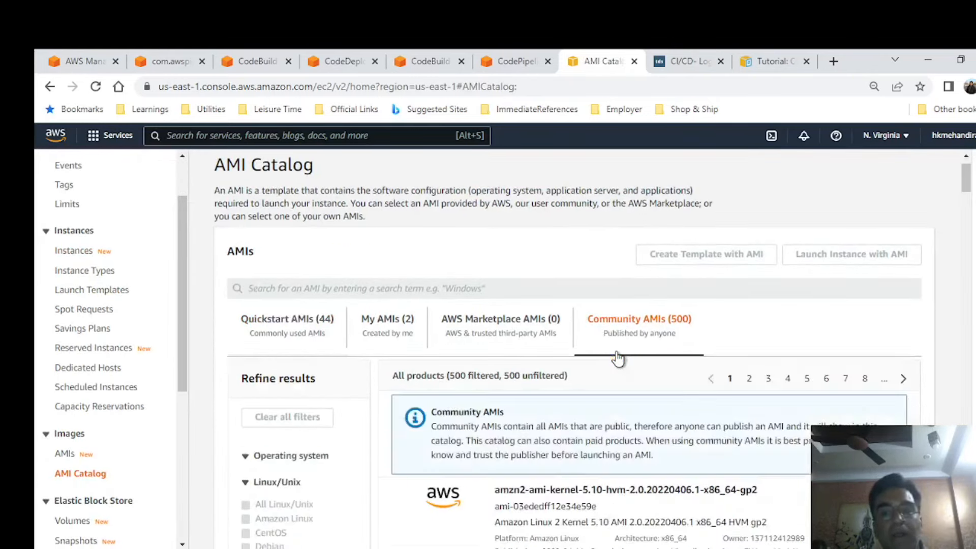
left_click(357, 288)
type("Java M")
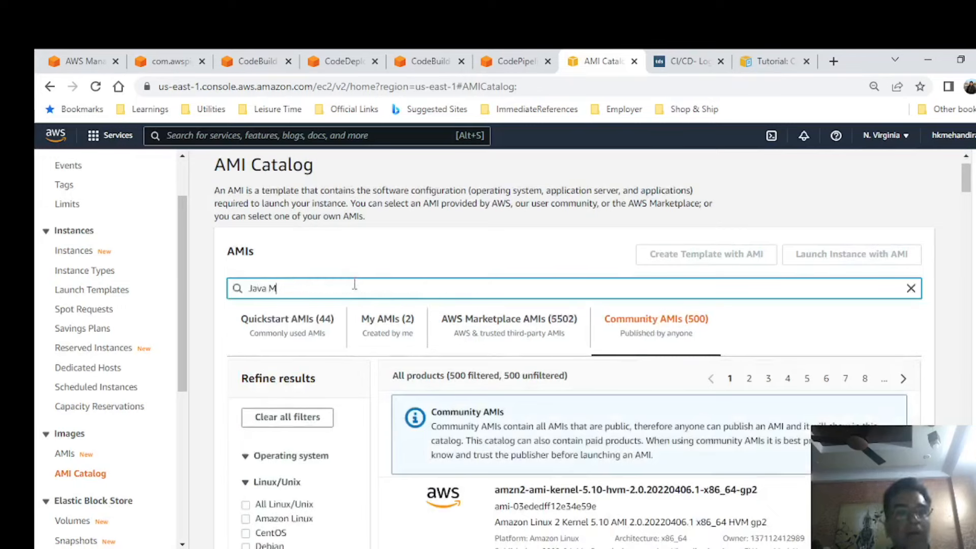
key("Return")
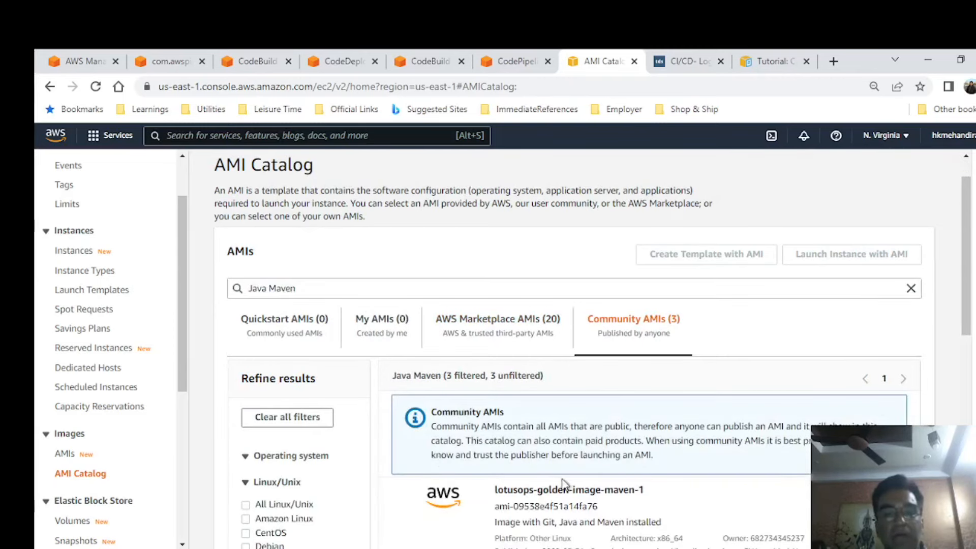
scroll(562, 457, "down", 2)
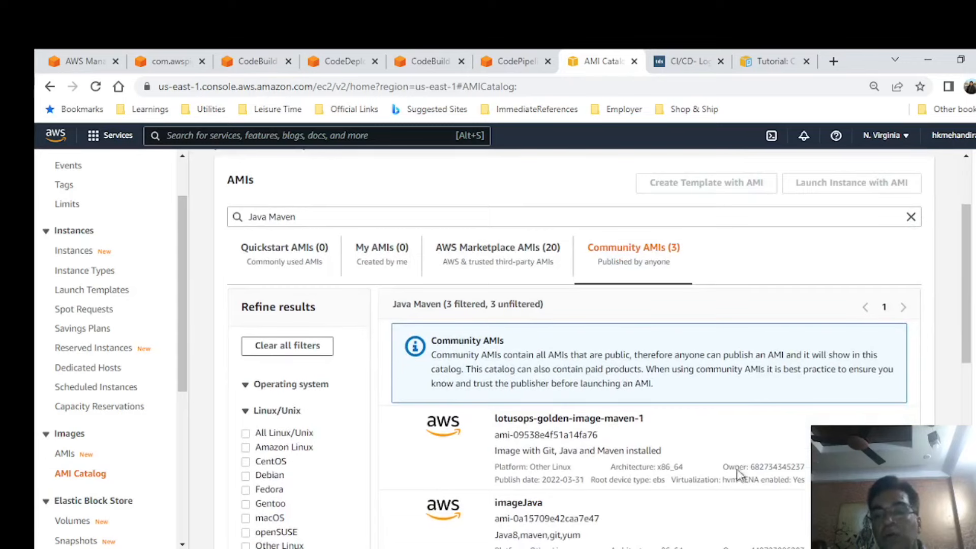
scroll(747, 307, "up", 2)
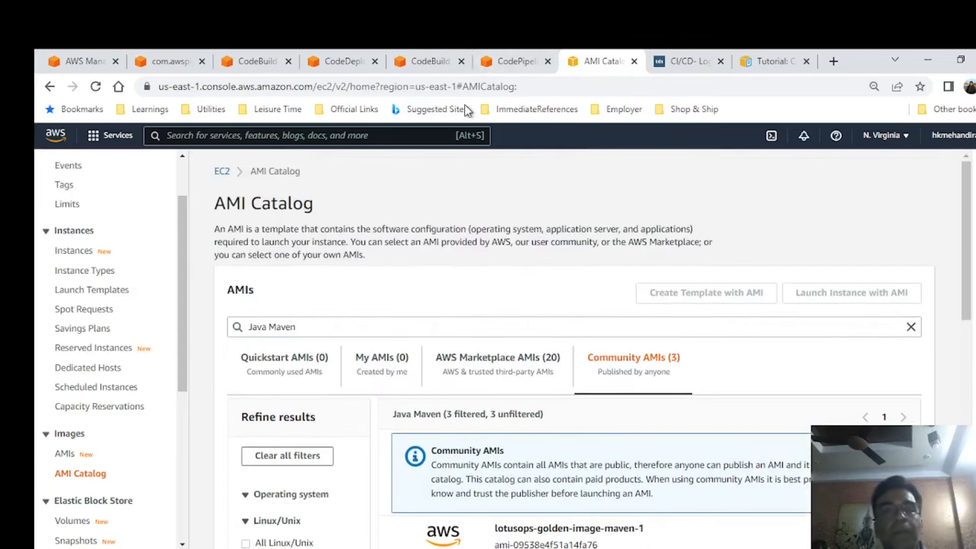
Open the IAM role settings of the running DemoEC2ForCodeDeploy instance and check which role is attached.
left_click(519, 60)
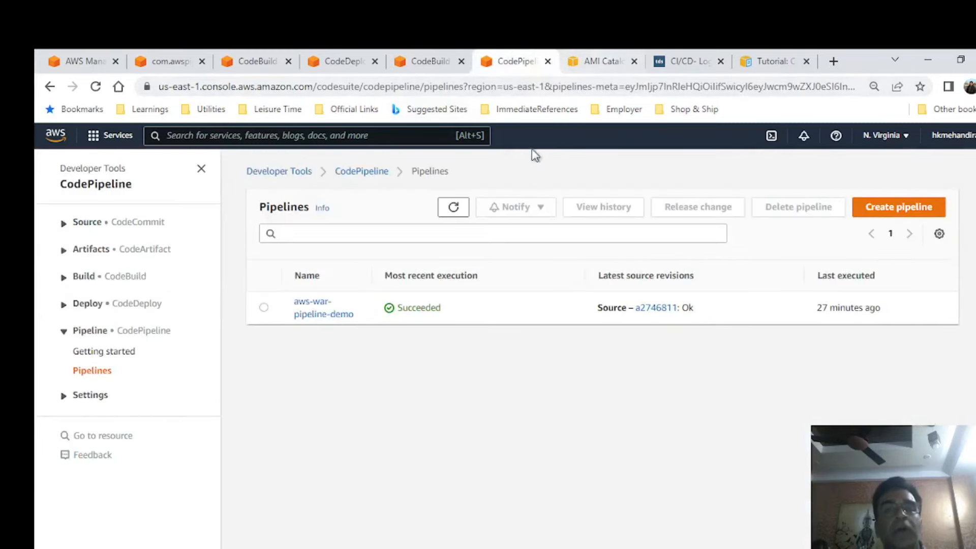
left_click(595, 60)
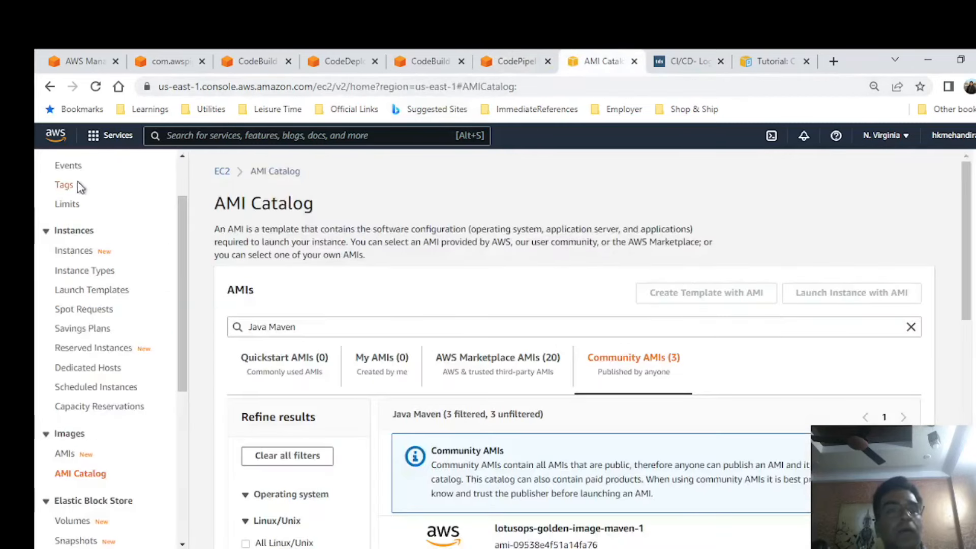
scroll(105, 224, "up", 2)
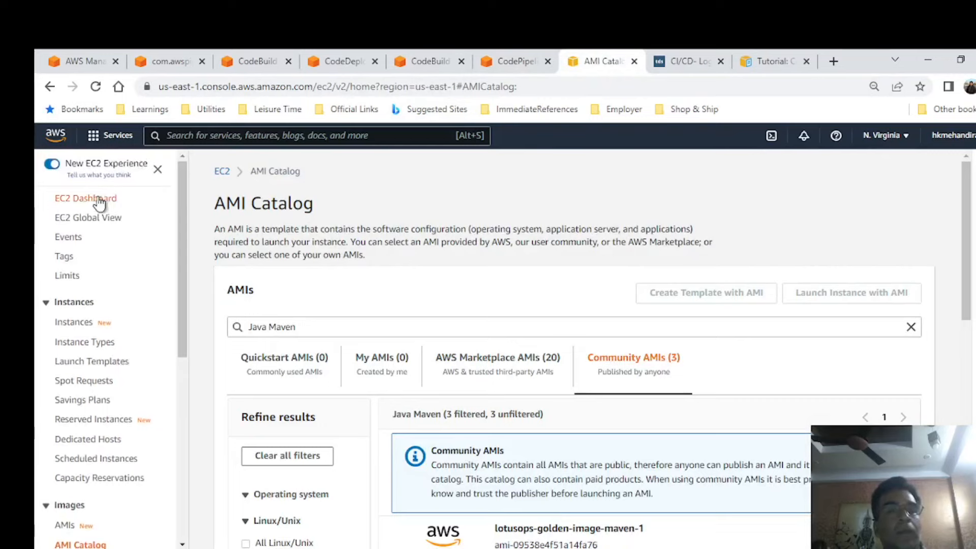
left_click(99, 200)
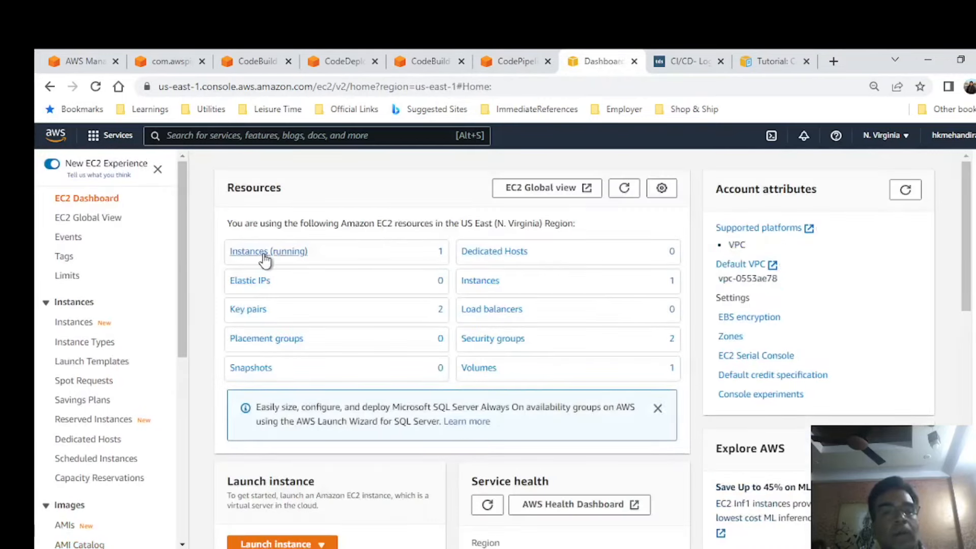
left_click(264, 253)
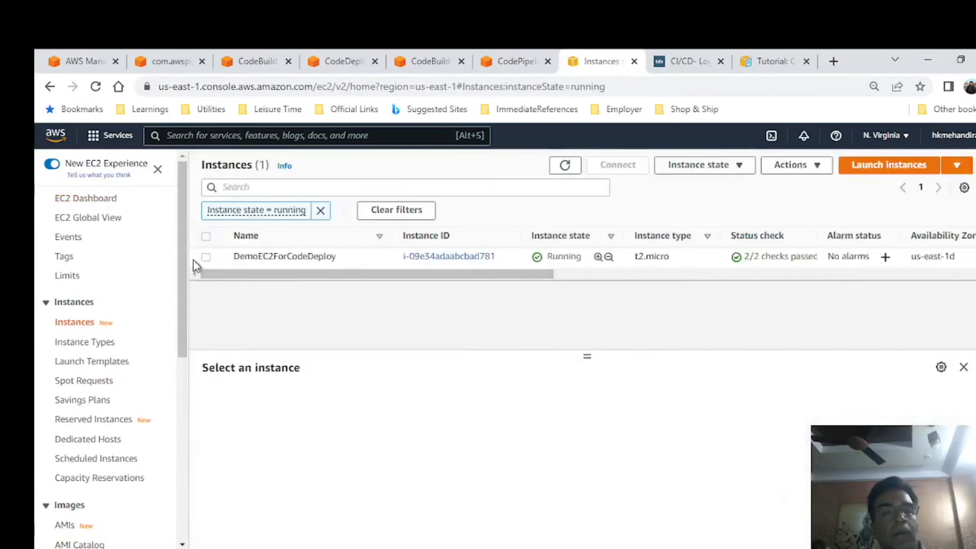
left_click(206, 257)
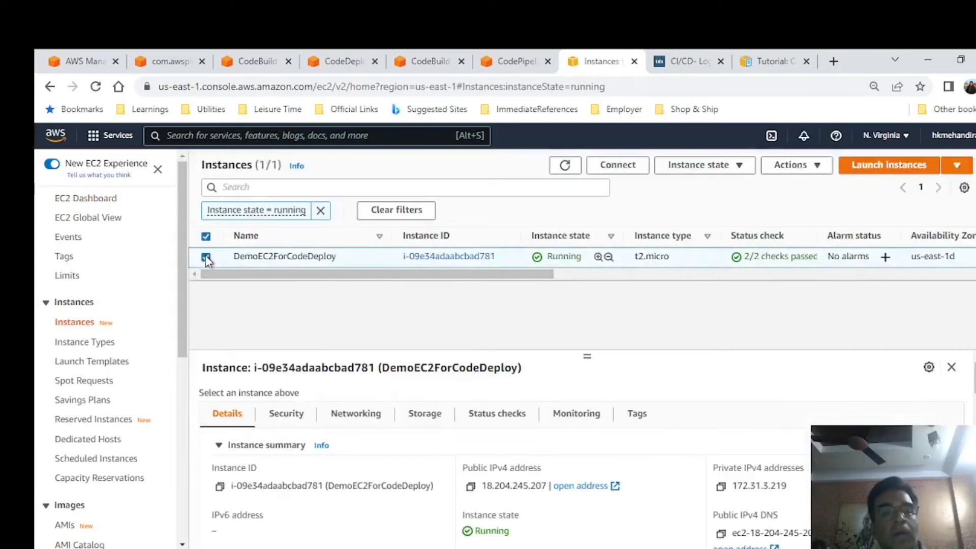
left_click(786, 172)
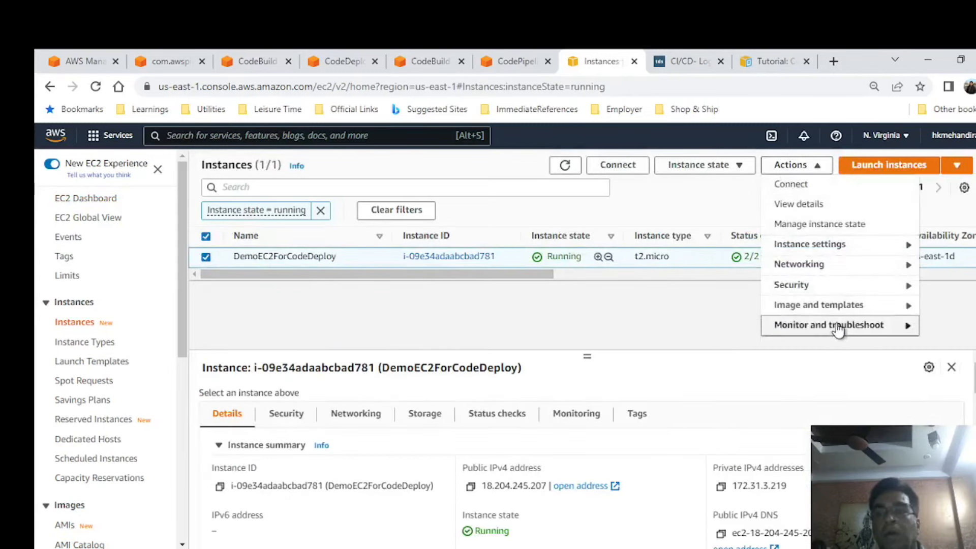
mouse_move(837, 328)
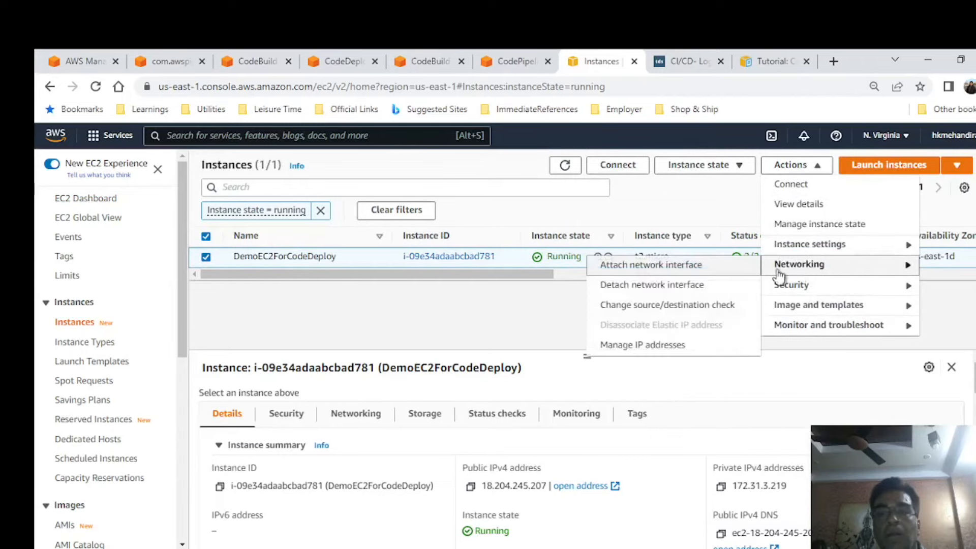
mouse_move(786, 287)
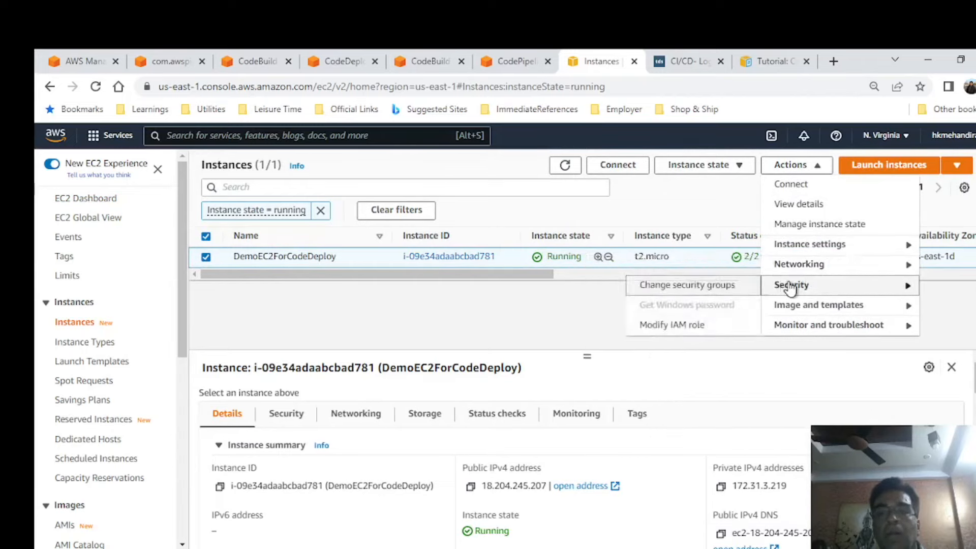
left_click(692, 327)
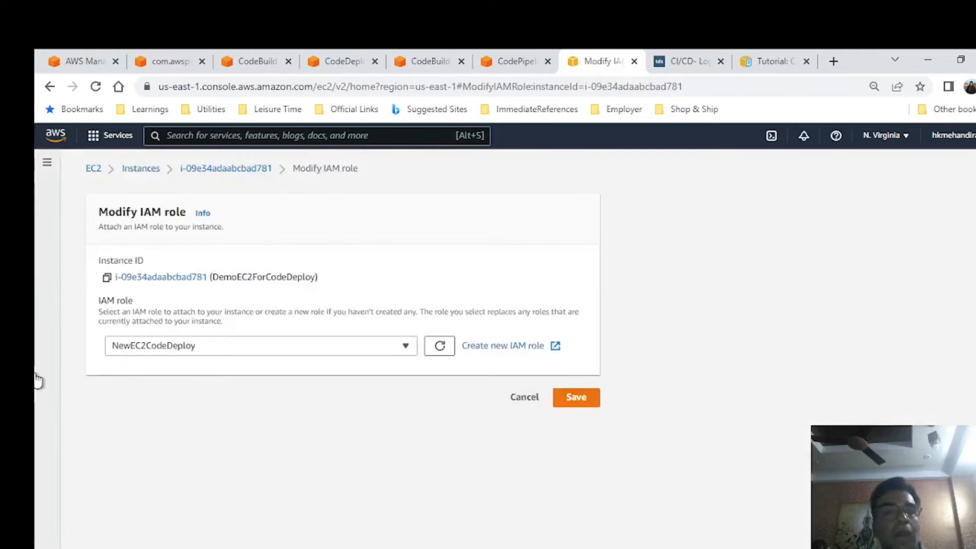
left_click(219, 350)
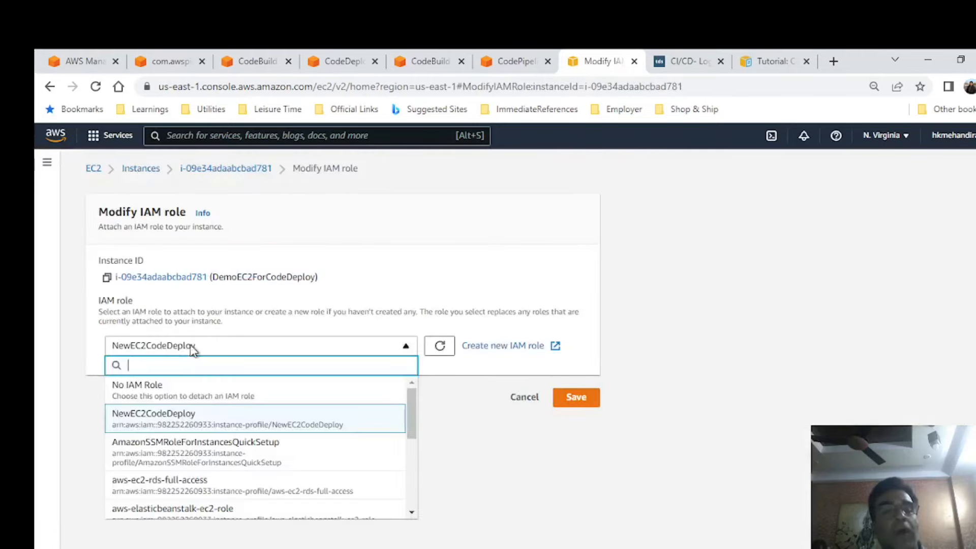
Switch to Notepad++ and add the line "NewEC2CodeDeploy - Role - EC2 Instance" to the role notes in new 3.
key("alt+Tab")
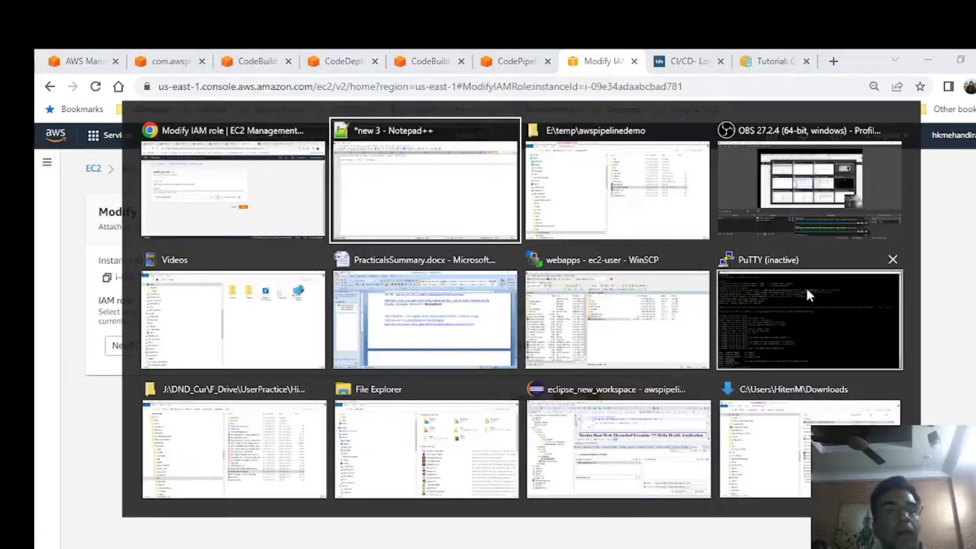
type("NewEC2CodeD")
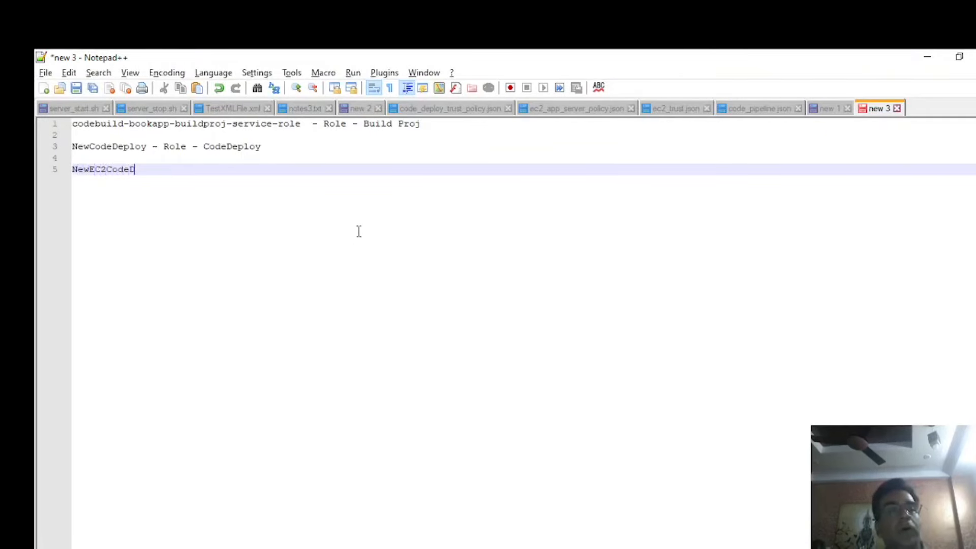
type("eploy - Role - EC2 Instanc")
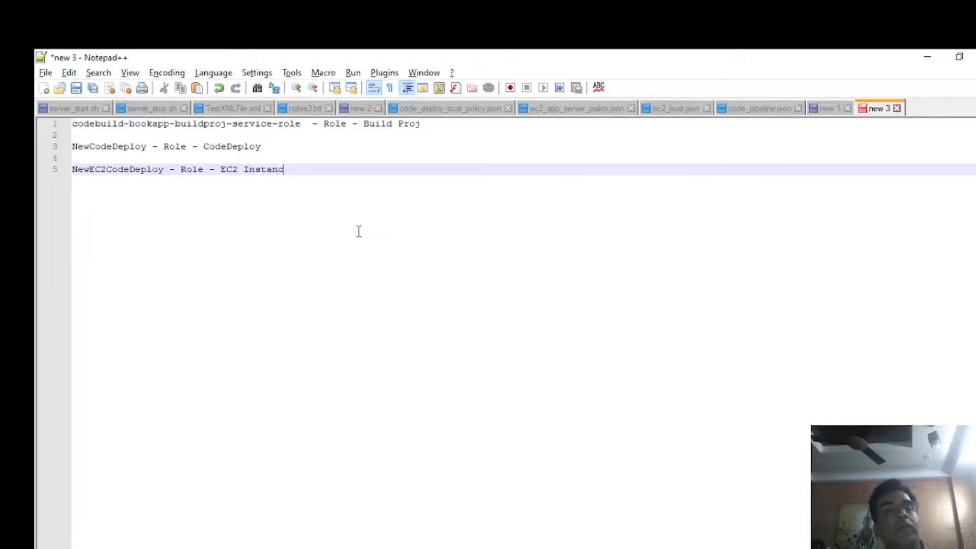
type("e")
key("Return")
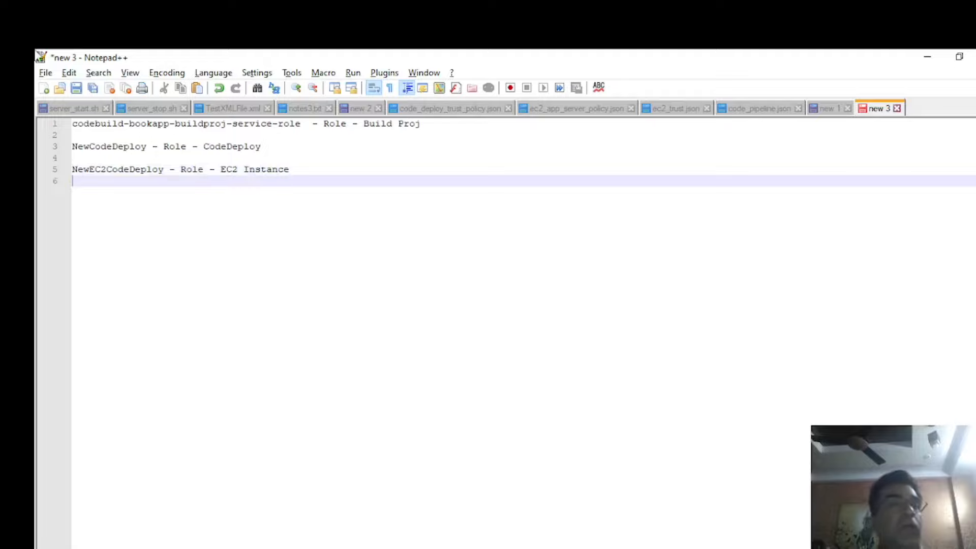
left_click(425, 125)
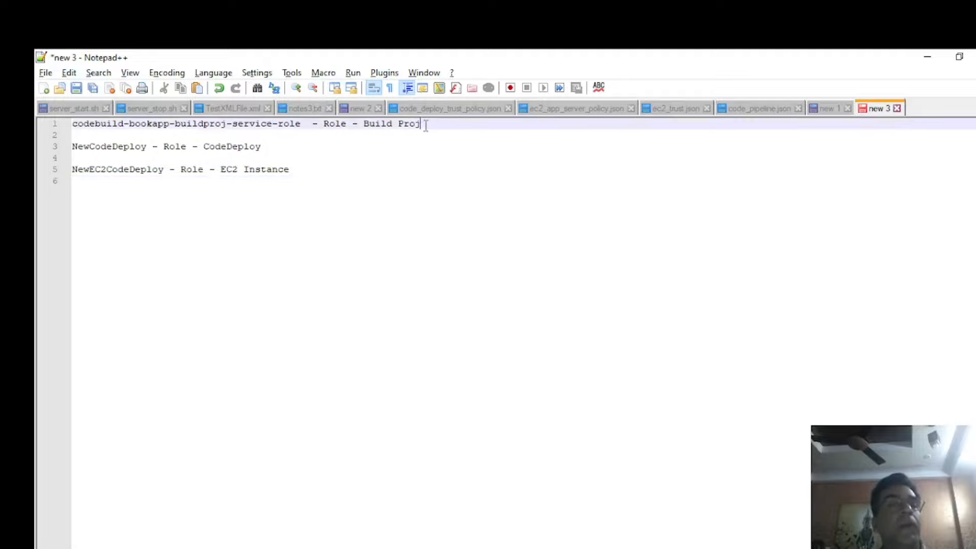
double_click(250, 147)
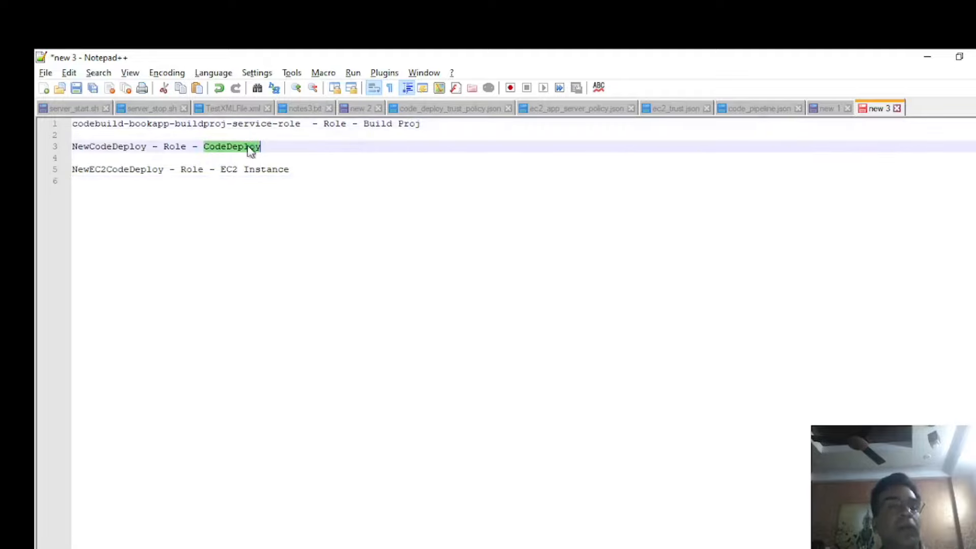
left_click(326, 171)
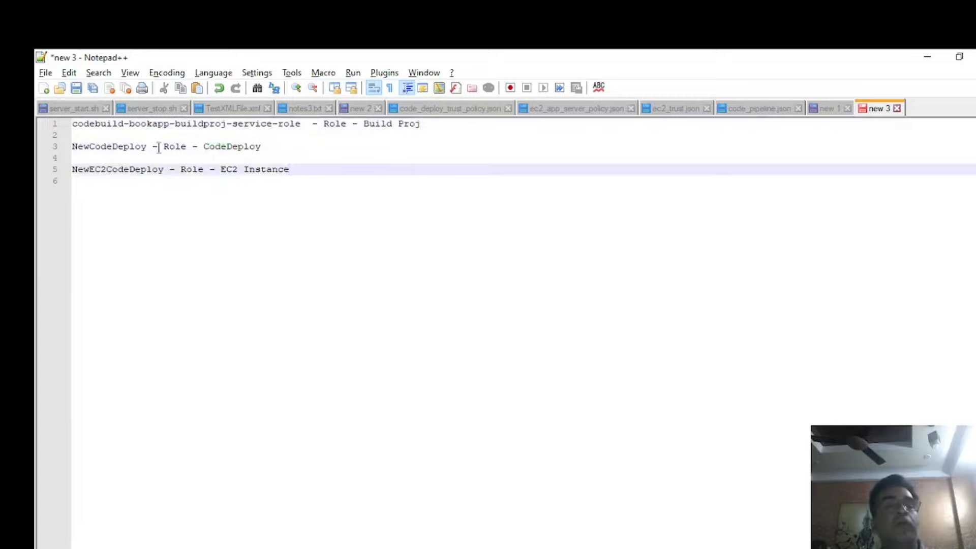
Examine the instance setup script in notes3.txt in Notepad++, covering the CodeDeploy agent and Tomcat installation commands.
key("alt+Tab")
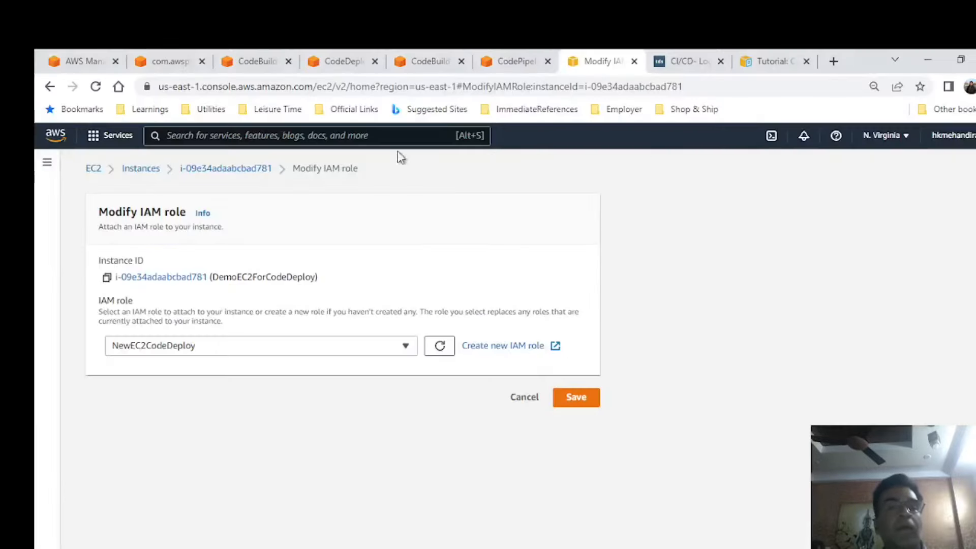
key("alt+Tab")
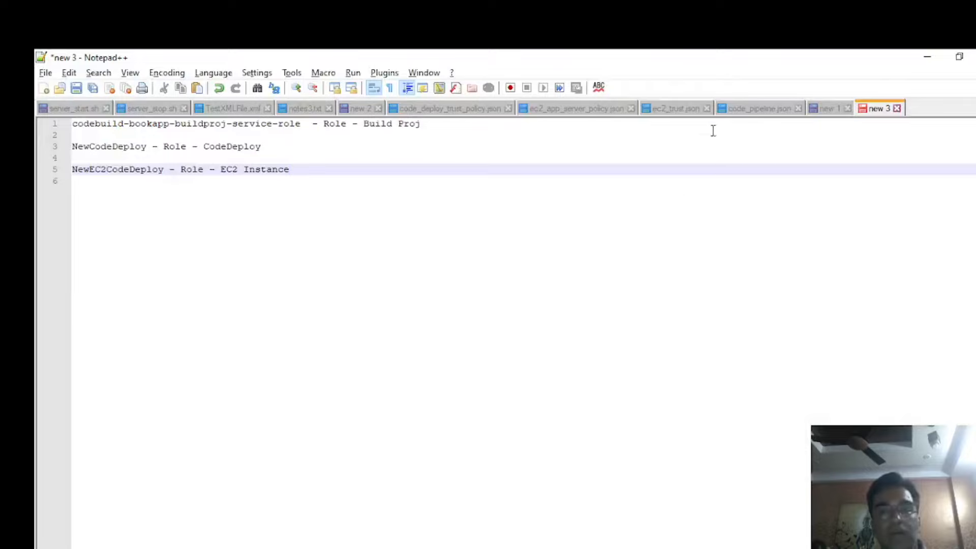
key("alt+Tab")
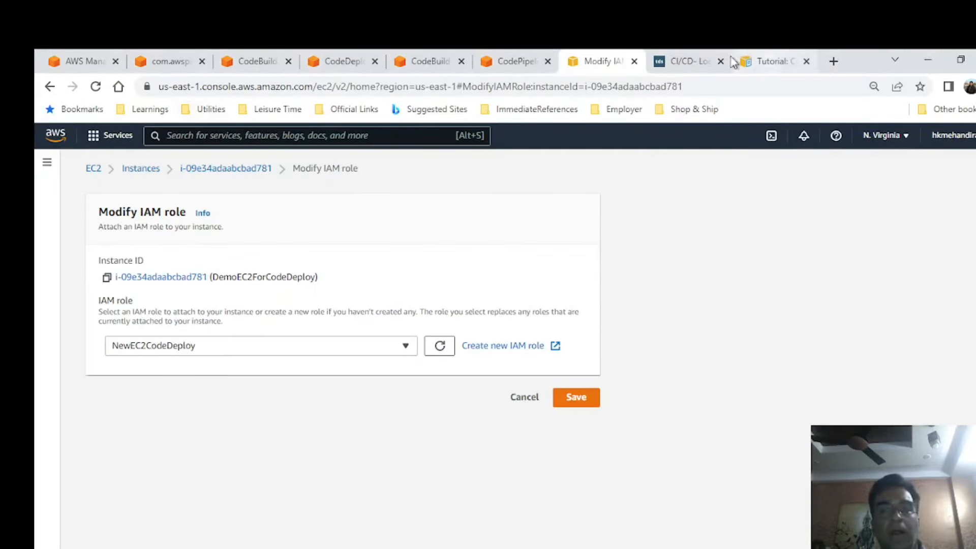
key("alt+Tab")
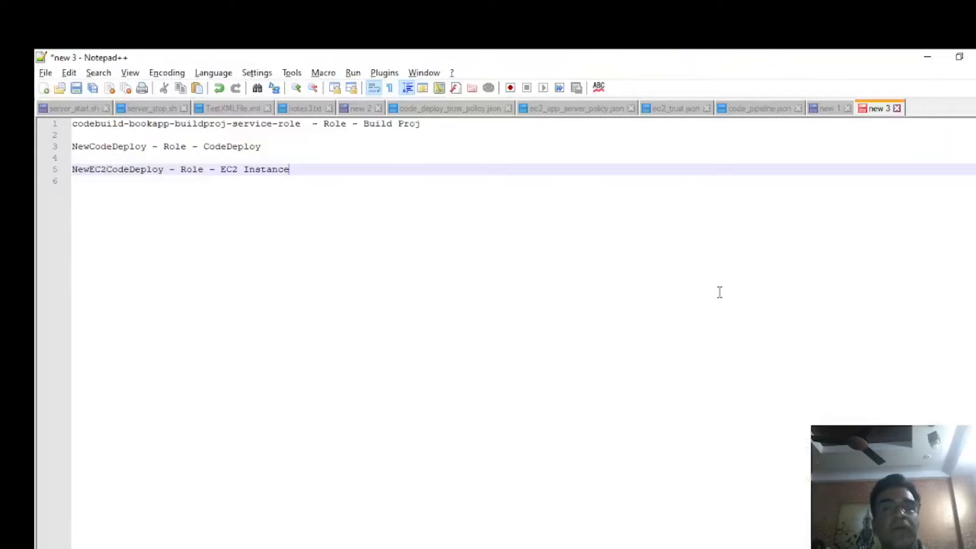
left_click(305, 108)
scroll(351, 305, "down", 7)
scroll(354, 307, "down", 2)
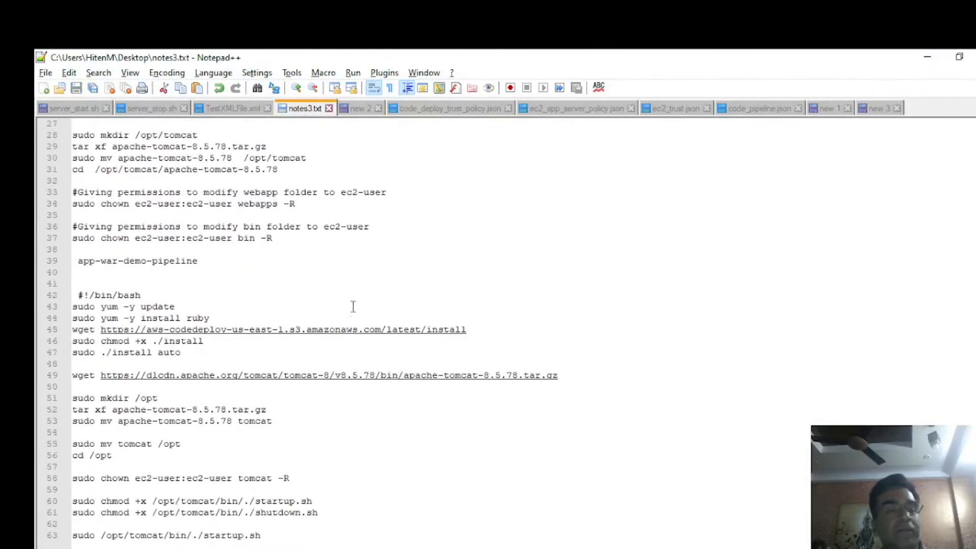
left_click_drag(293, 540, 61, 285)
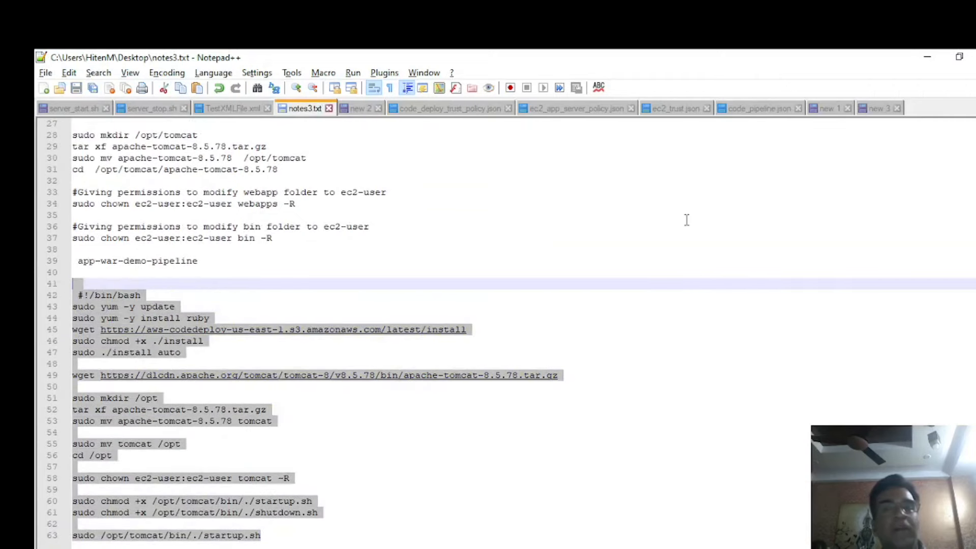
Leave the IAM role form without saving, view the CodePipeline pipelines list, and reopen the new 3 role notes in Notepad++.
key("alt+Tab")
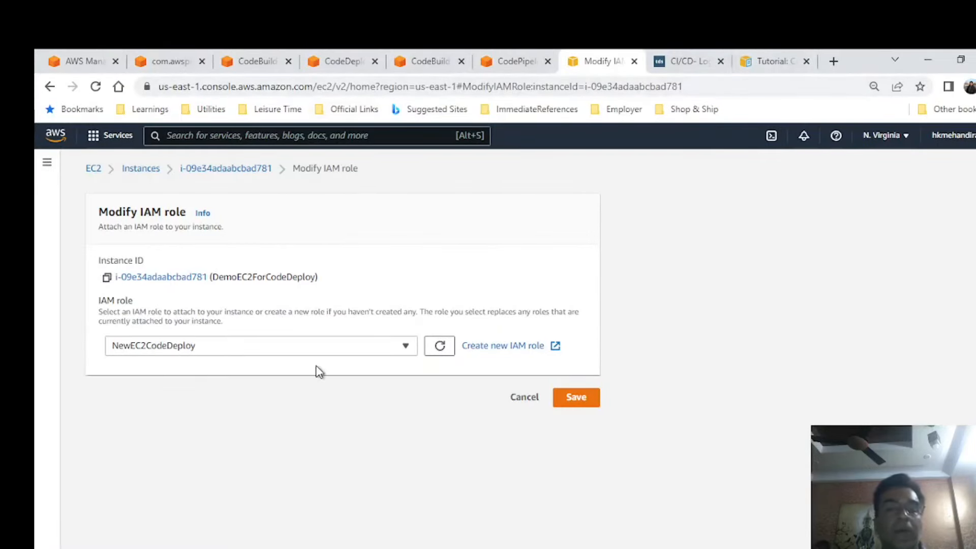
left_click(527, 399)
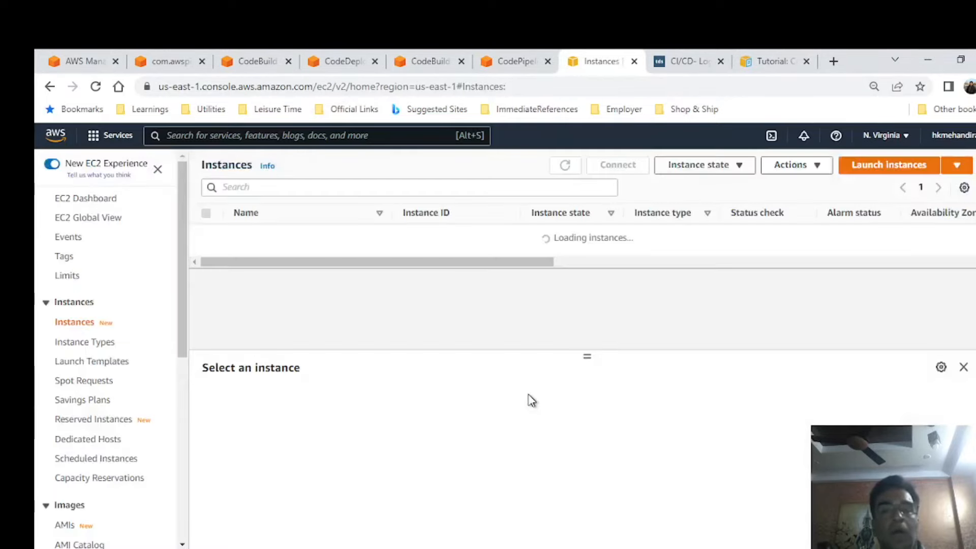
left_click(518, 60)
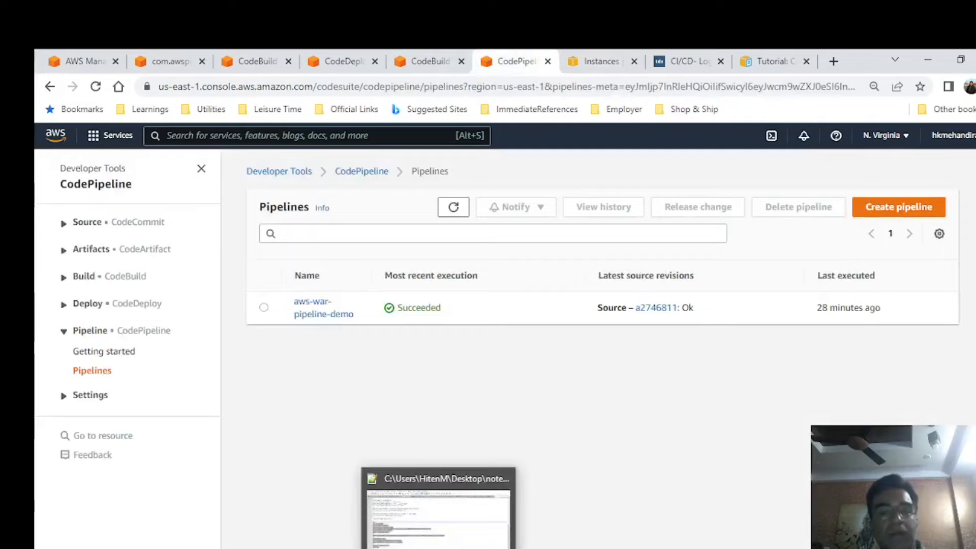
left_click(439, 547)
left_click(875, 108)
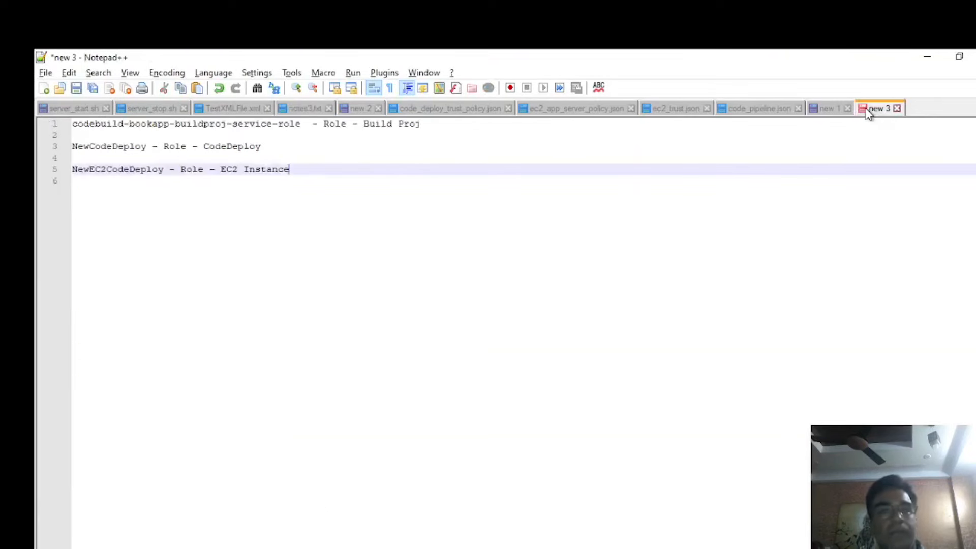
Review the three role notes, then switch to the browser and examine the four-step CI/CD pipeline diagram before returning to the pipelines list.
left_click(407, 131)
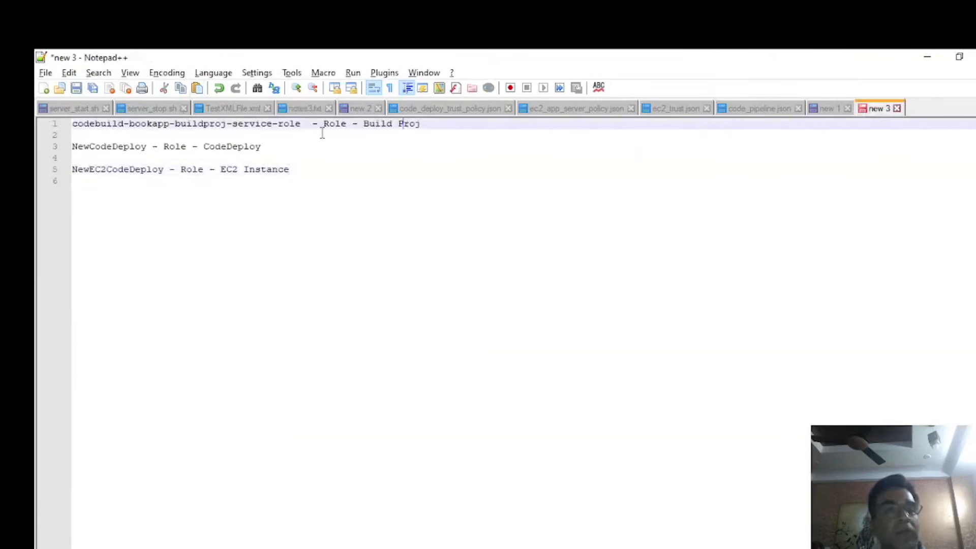
left_click(213, 151)
left_click(324, 166)
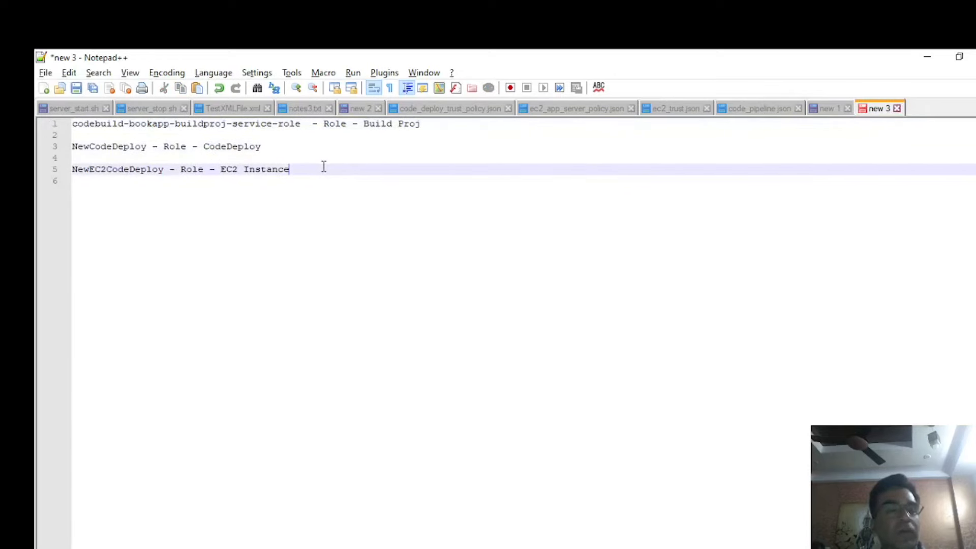
key("alt+Tab")
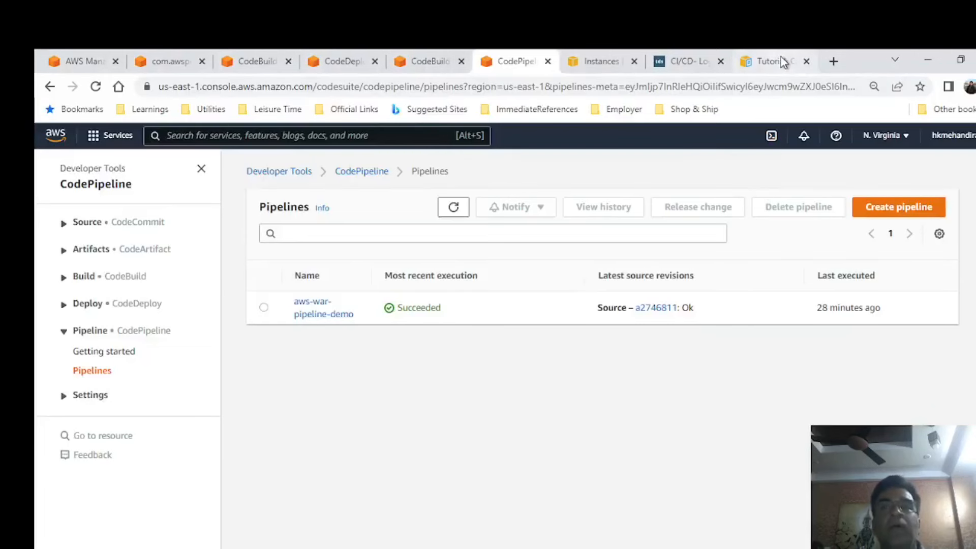
left_click(779, 61)
left_click(699, 61)
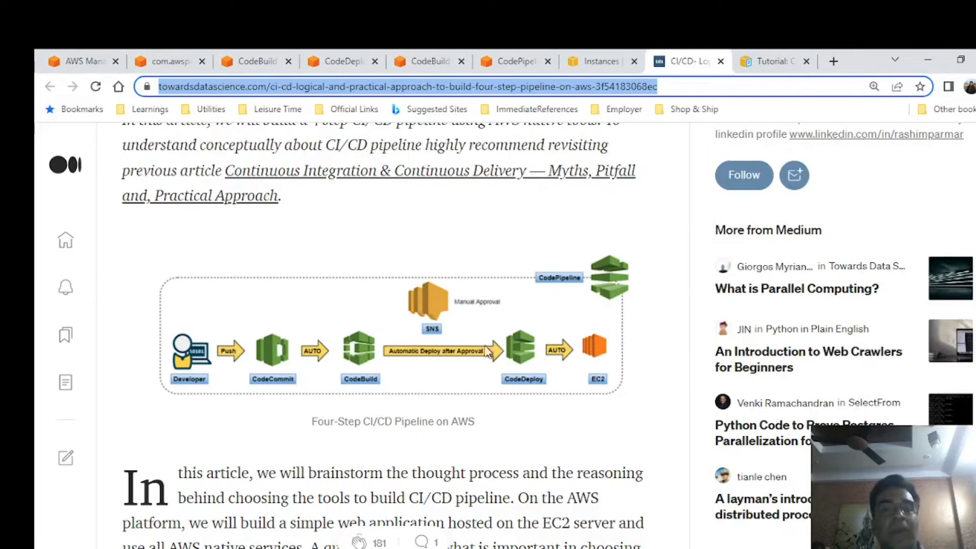
left_click(513, 61)
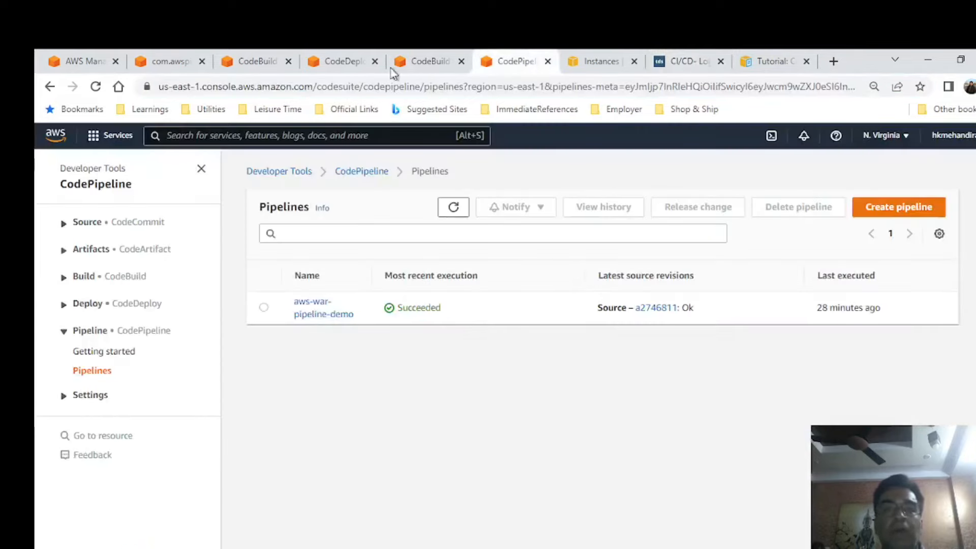
Start creating a new pipeline and name it aws-pipelinedemo-s3-demo.
left_click(913, 213)
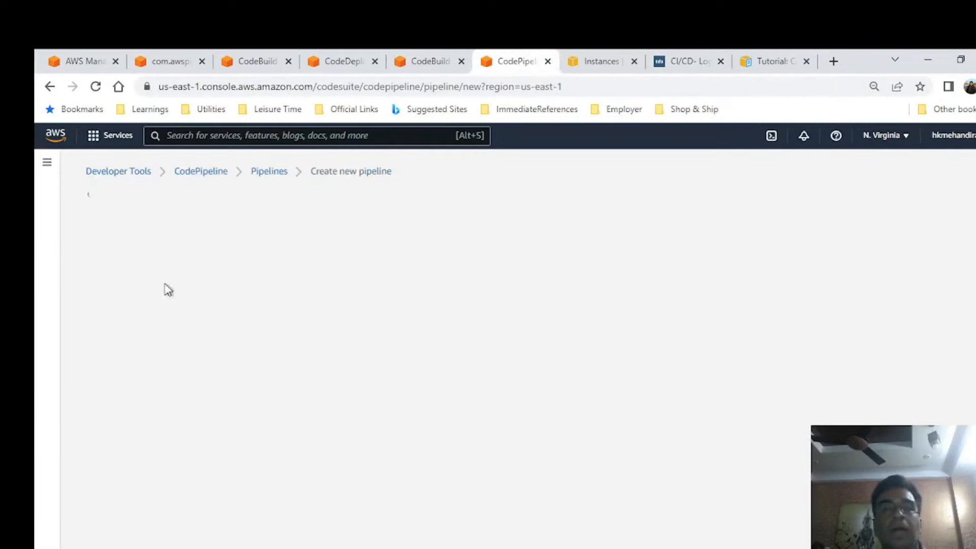
left_click(377, 305)
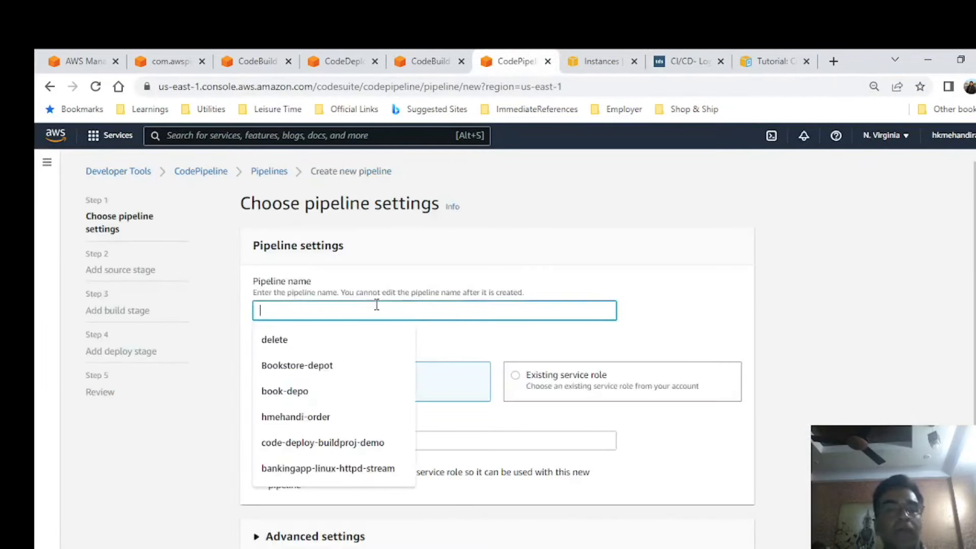
type("aws-pipelinedemo-")
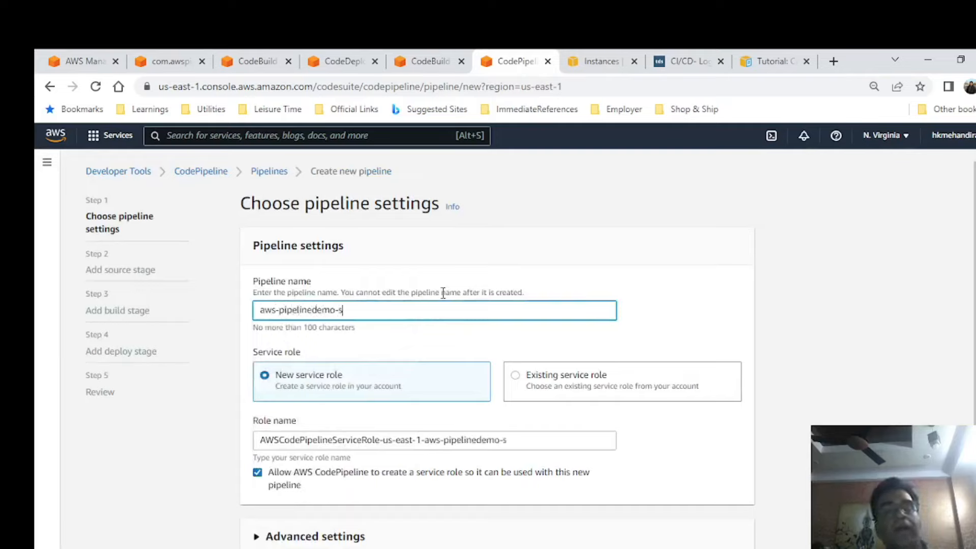
type("s3-demo")
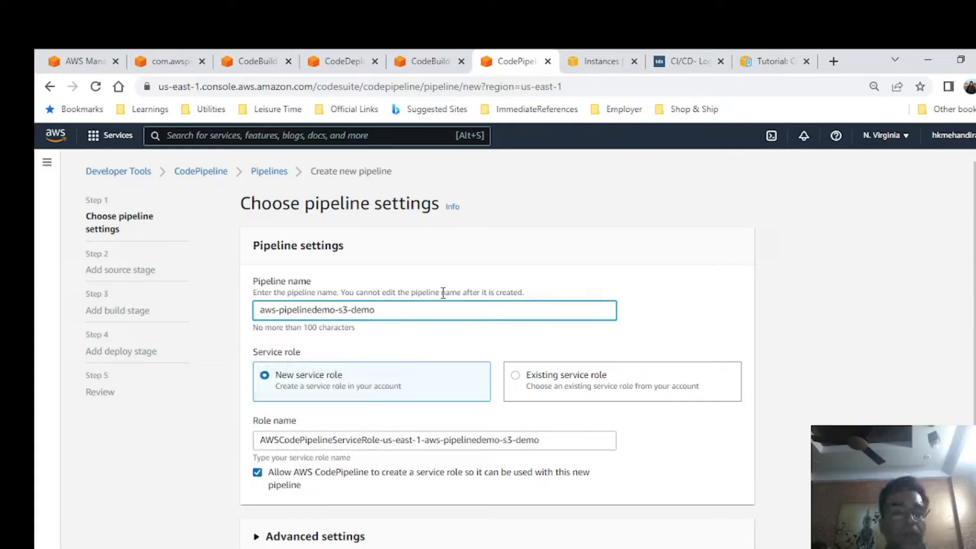
Use the existing service role AWSCodePipelineServiceRole-us-east-1-aws-war-pipeline-demo for the pipeline.
left_click(516, 381)
left_click(469, 441)
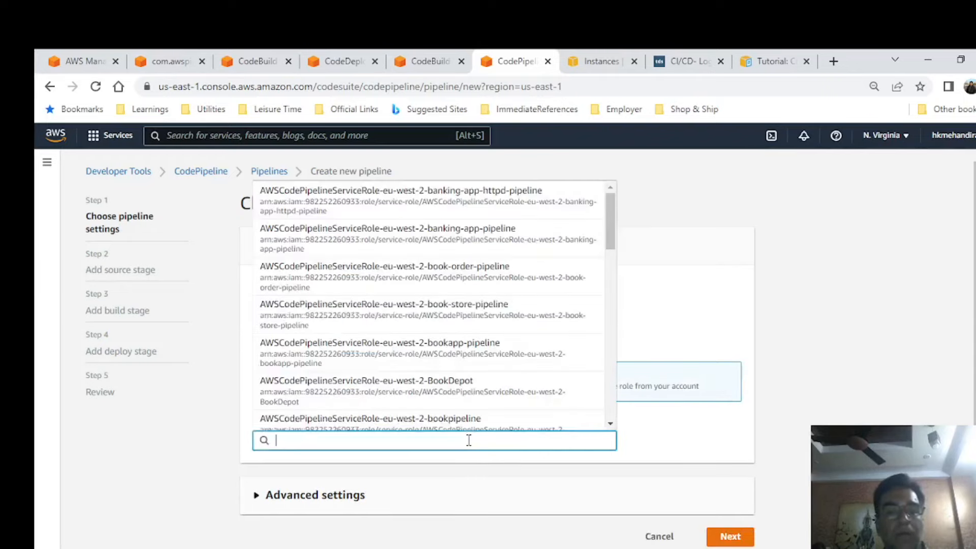
scroll(522, 282, "down", 3)
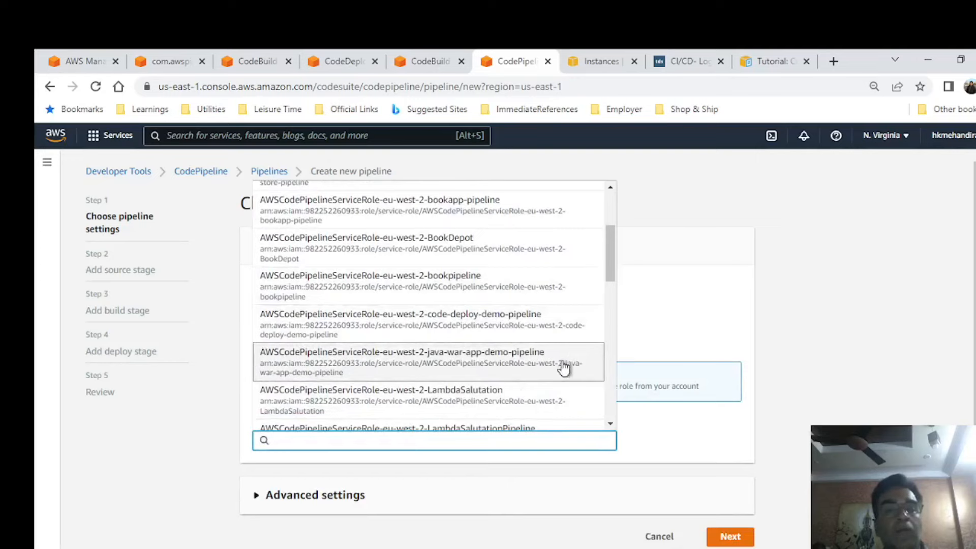
scroll(526, 353, "down", 1)
scroll(526, 353, "down", 5)
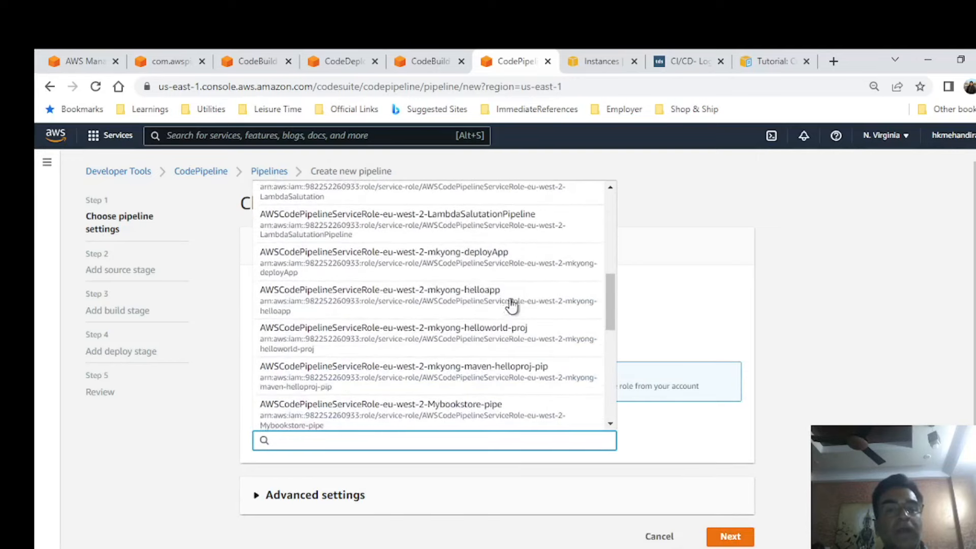
scroll(529, 269, "down", 6)
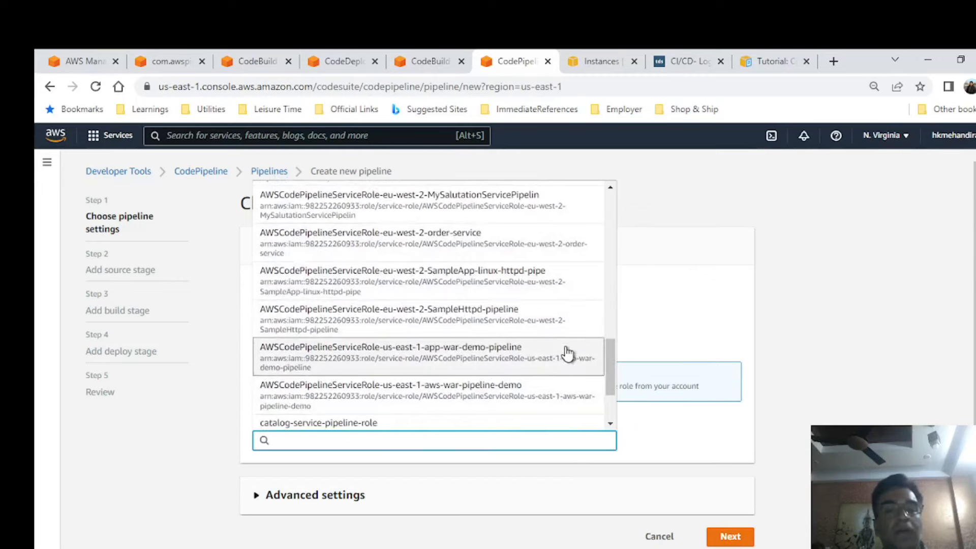
scroll(567, 354, "down", 2)
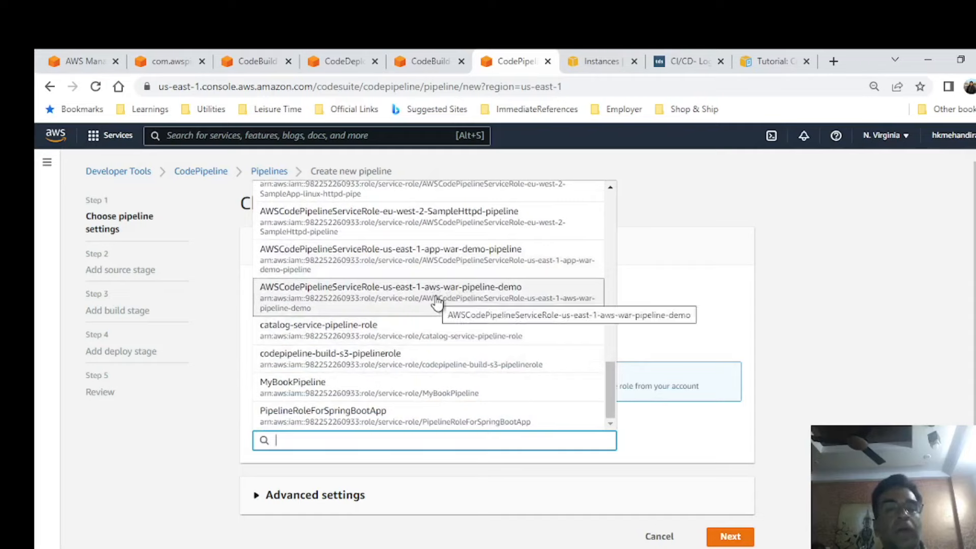
left_click(478, 287)
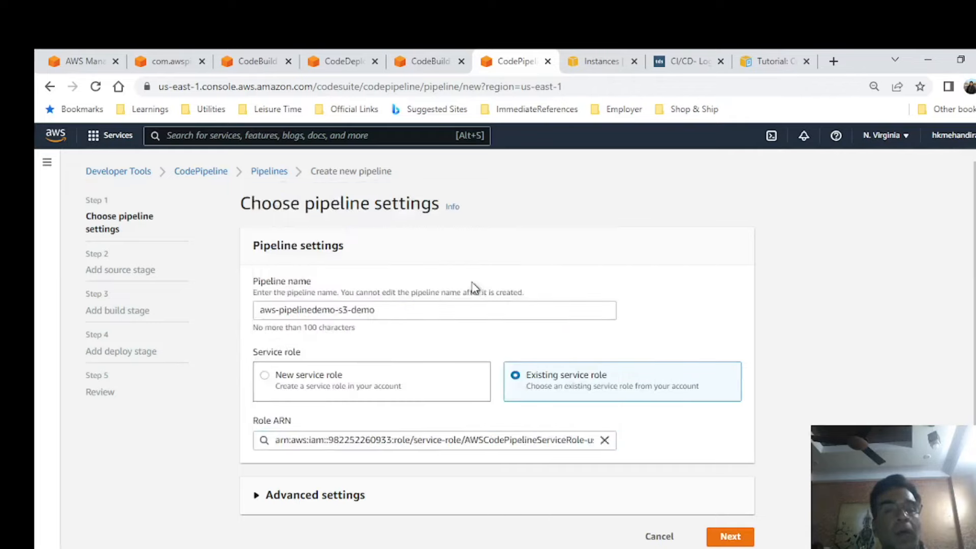
Copy the selected role's ARN into the new 3 role notes in Notepad++ and append "- Role - Pipeline" to it.
left_click(340, 440)
key("ctrl+a")
key("ctrl+c")
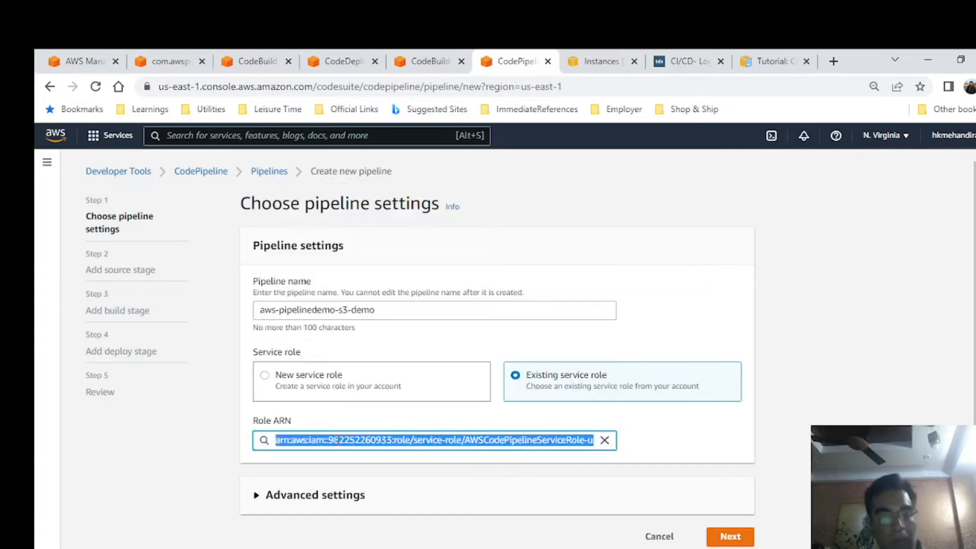
key("alt+Tab")
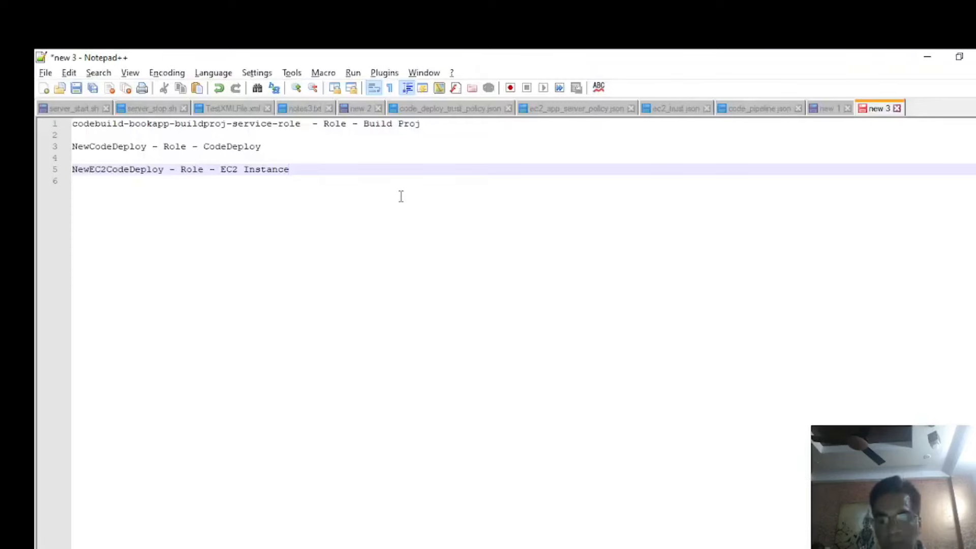
key("Return")
key("Return")
key("ctrl+v")
type("- Role ")
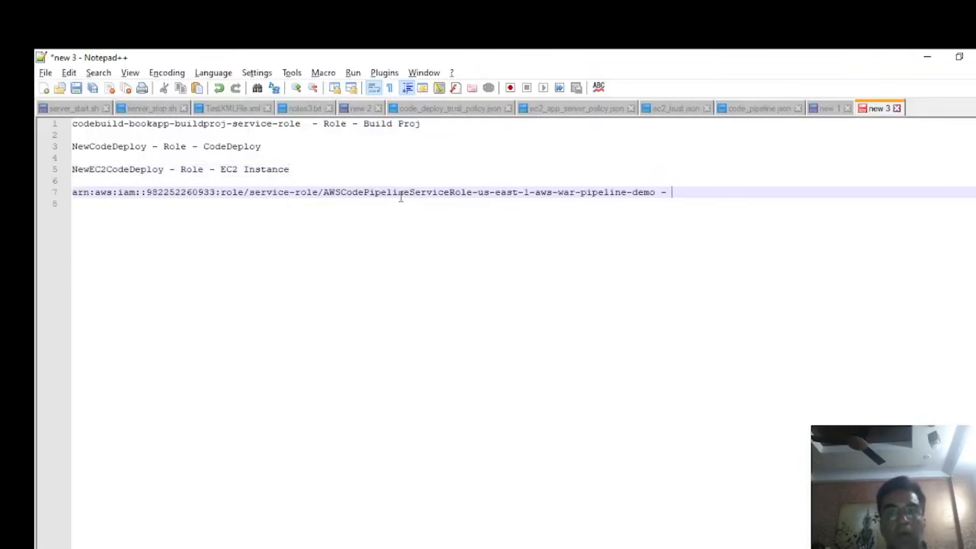
type("- Pipe")
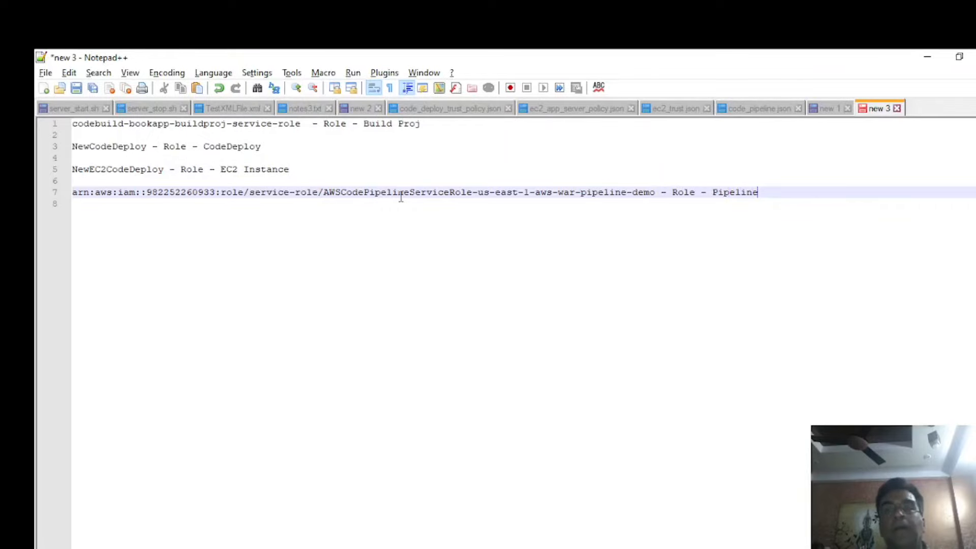
type("line")
key("Return")
Back in the browser, expand the advanced settings, keep the default artifact location and AWS managed key, and continue to the source stage.
key("alt+Tab")
scroll(709, 509, "down", 1)
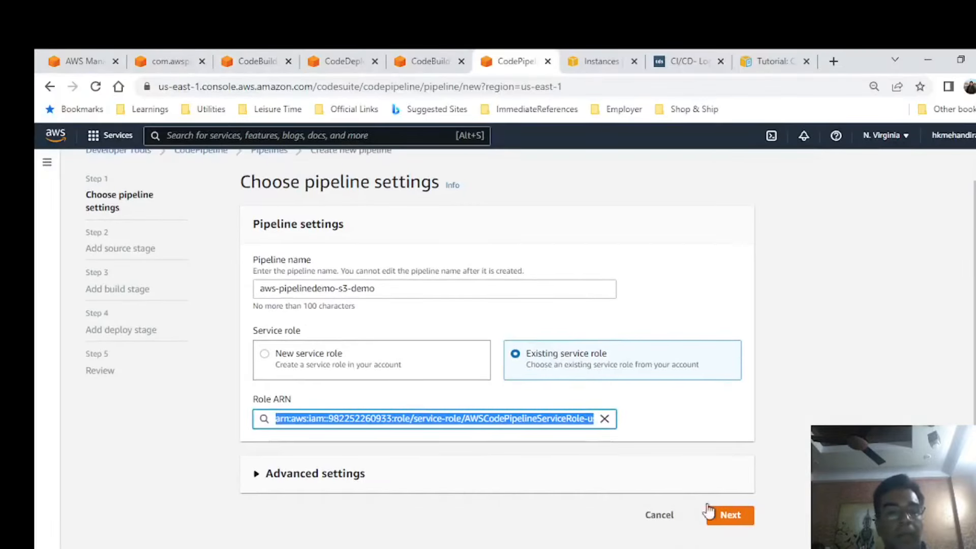
left_click(304, 478)
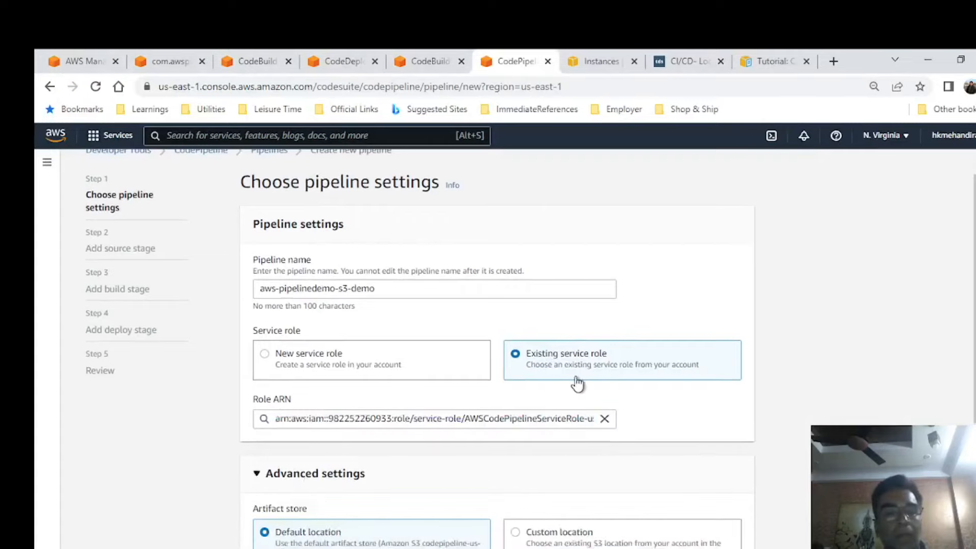
scroll(577, 383, "down", 3)
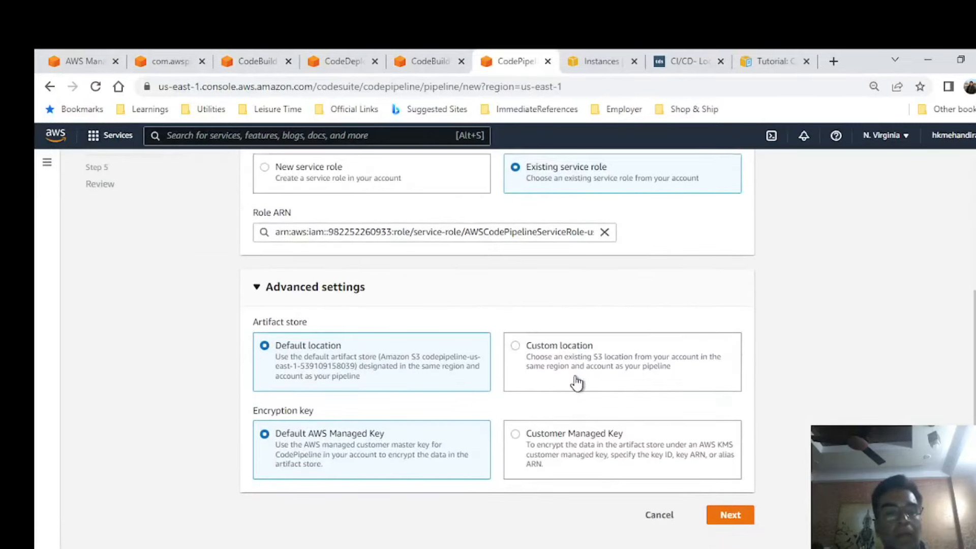
left_click(730, 515)
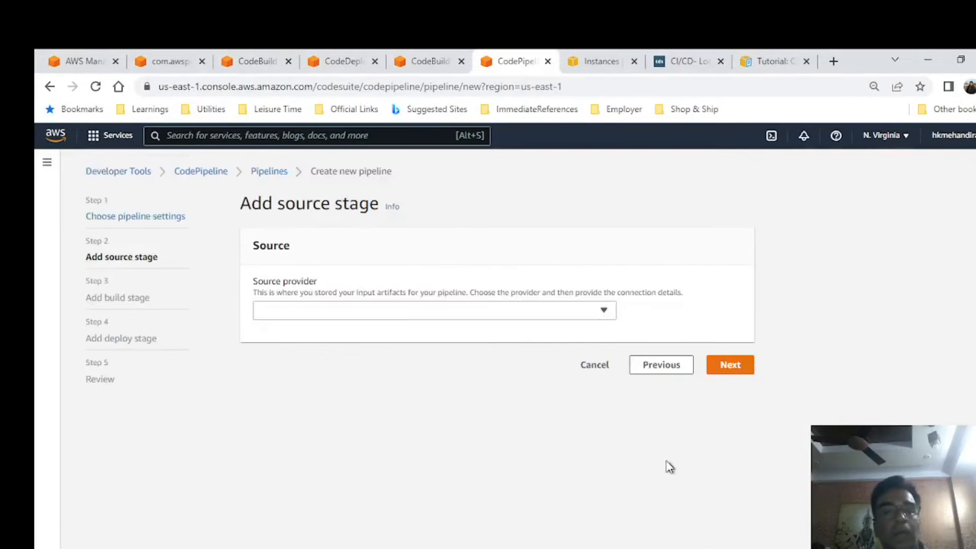
Set the source provider to Amazon S3 with the bucket com.awspipelinedemo-war-hh.
left_click(353, 309)
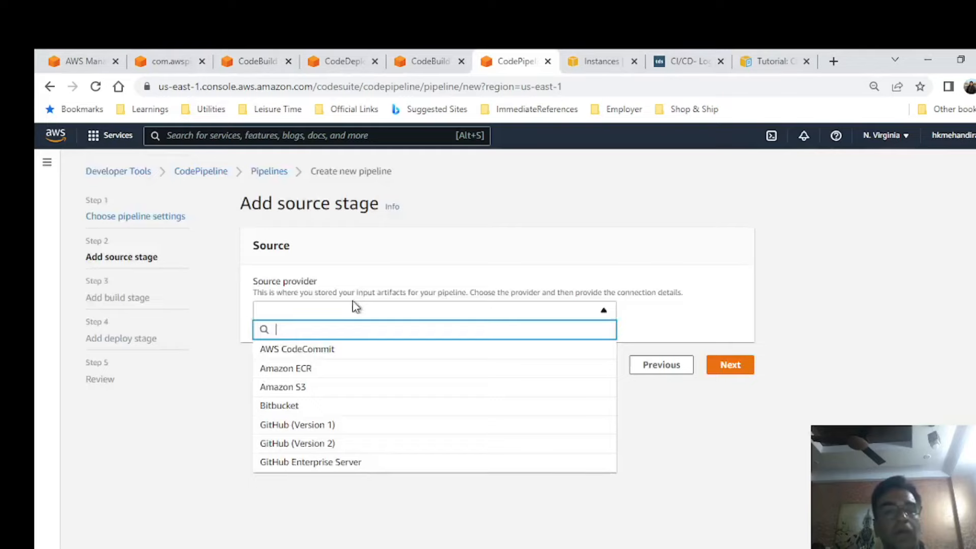
left_click(296, 388)
left_click(316, 355)
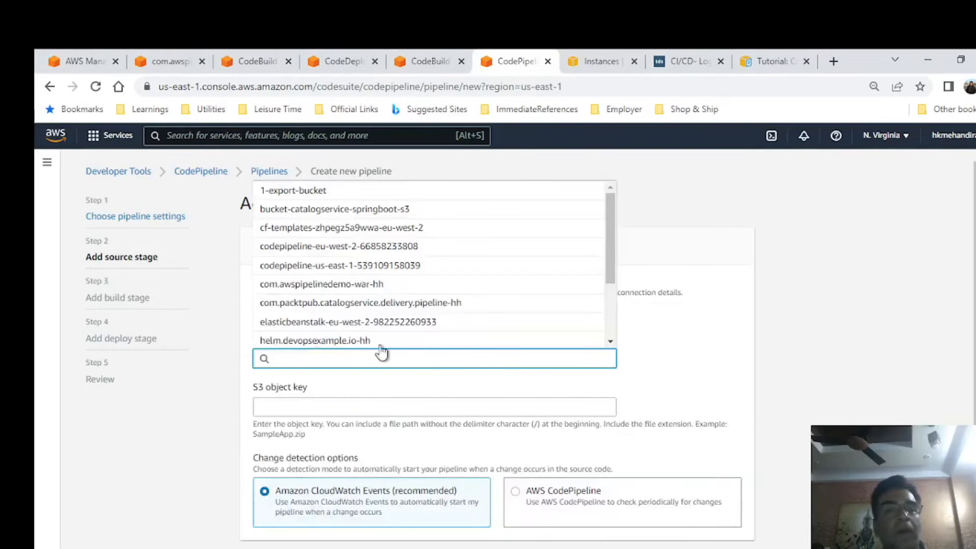
left_click(347, 284)
Copy the zip file's name from the root of the S3 bucket, enter awspipelinedemo.zip as the S3 object key, and continue to the build stage.
left_click(170, 62)
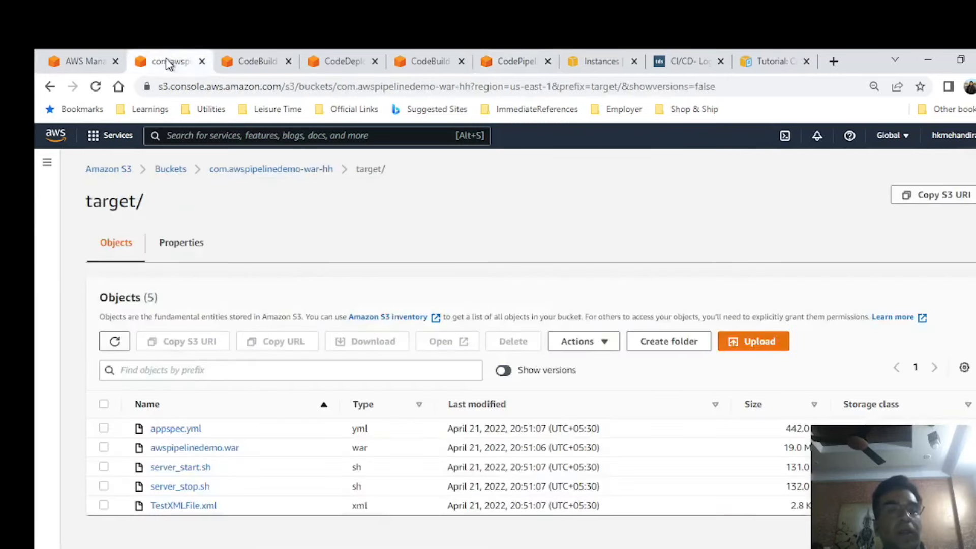
left_click(276, 169)
left_click_drag(239, 437, 148, 445)
key("ctrl+c")
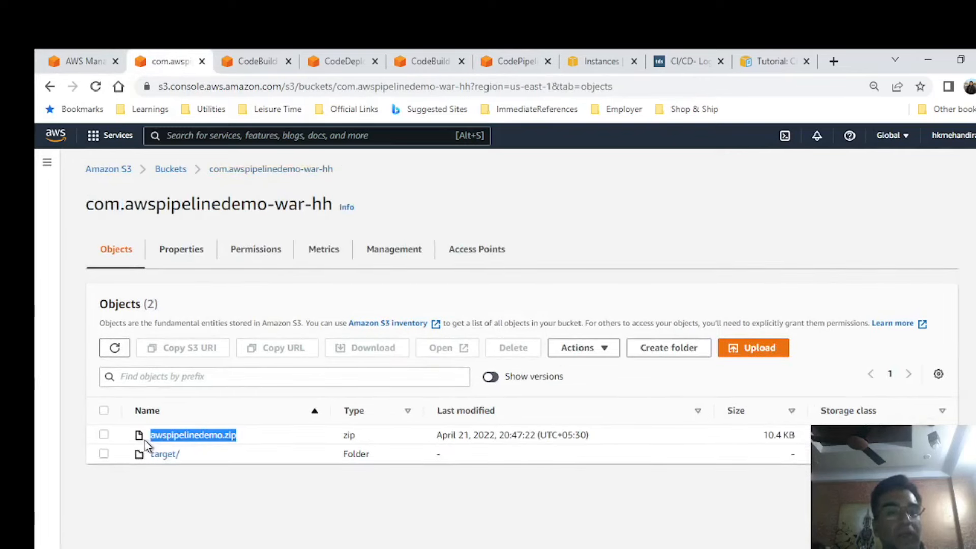
left_click(515, 61)
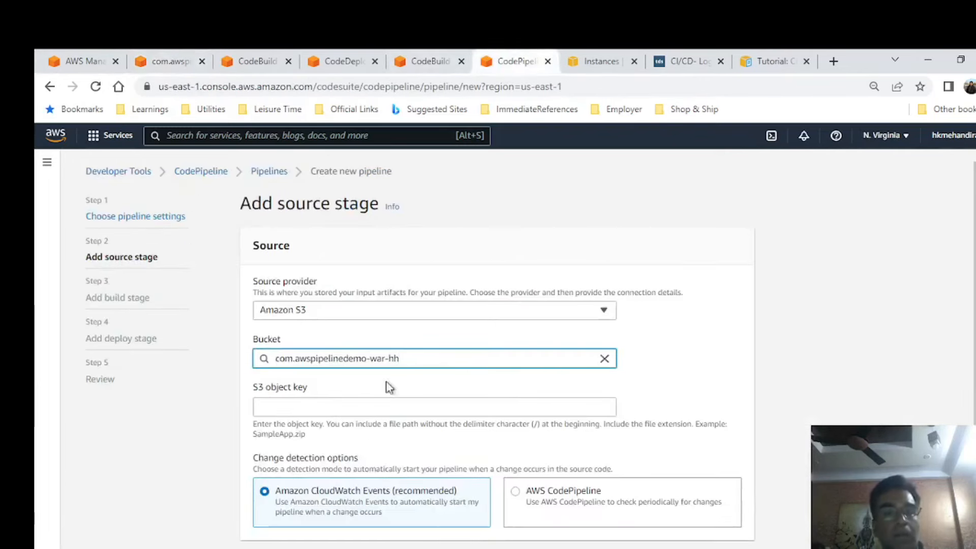
left_click(369, 407)
key("ctrl+v")
scroll(654, 339, "down", 1)
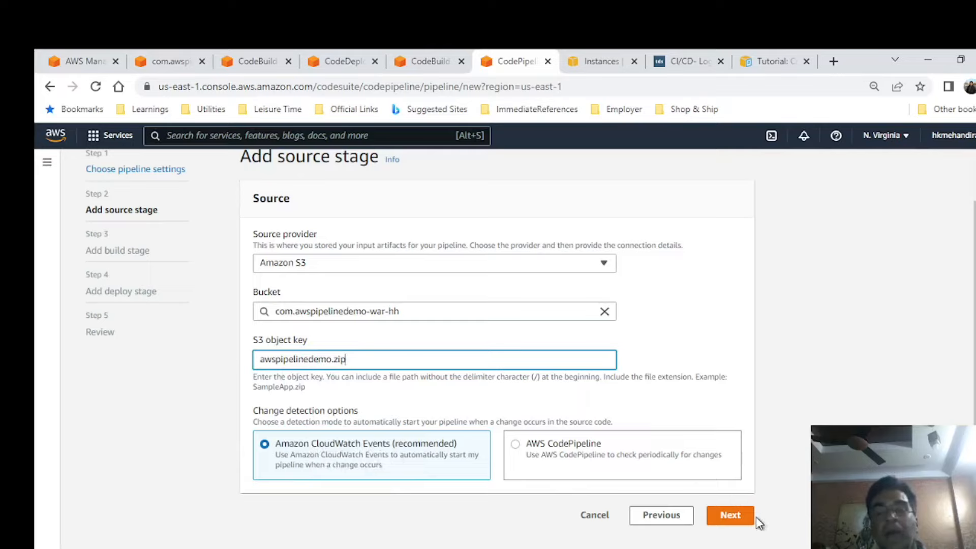
left_click(737, 516)
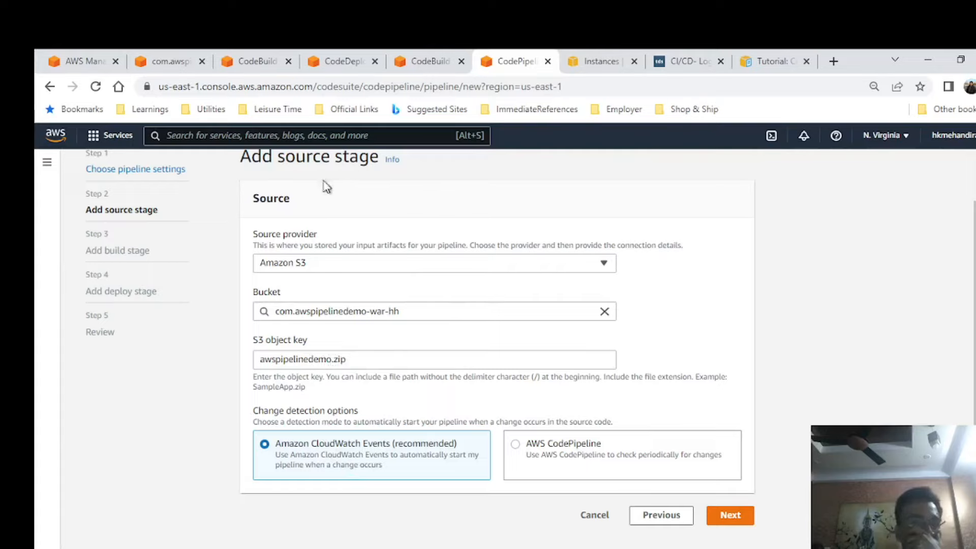
left_click(731, 516)
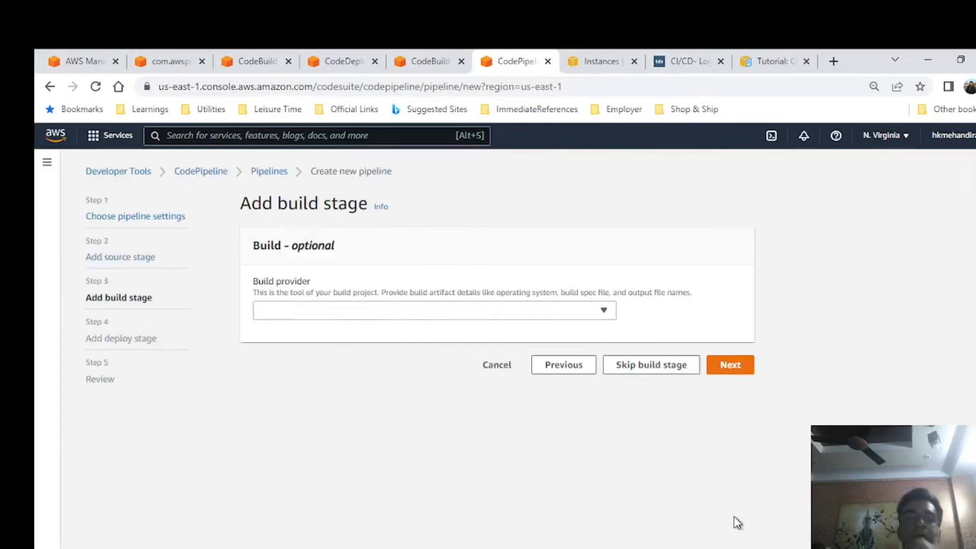
Set the build provider to AWS CodeBuild and select the build project aws-pipelinedemo-s3.
left_click(372, 312)
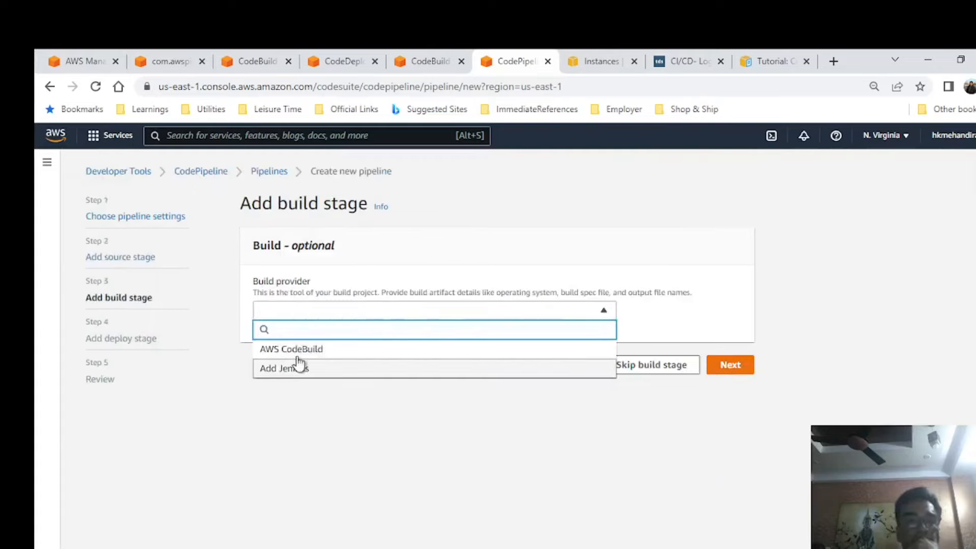
left_click(320, 351)
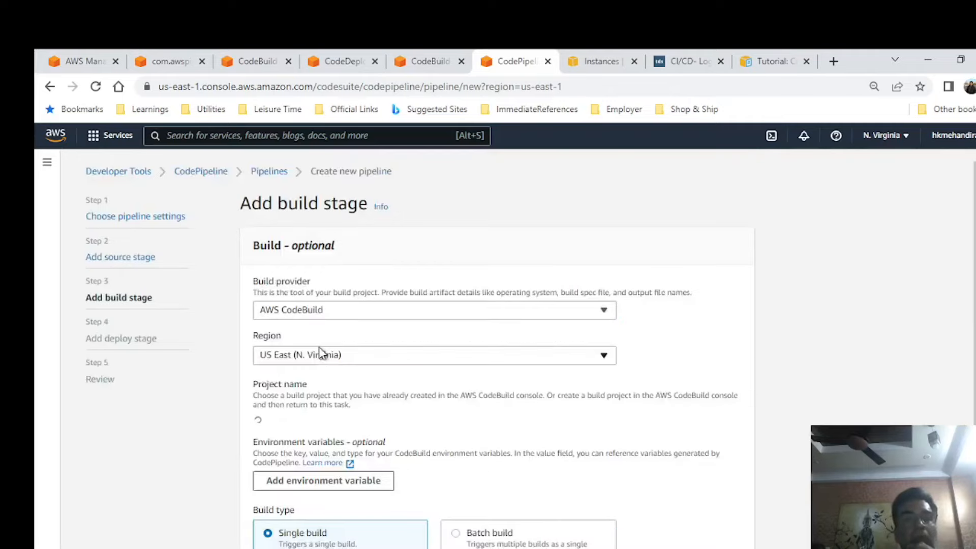
left_click(356, 424)
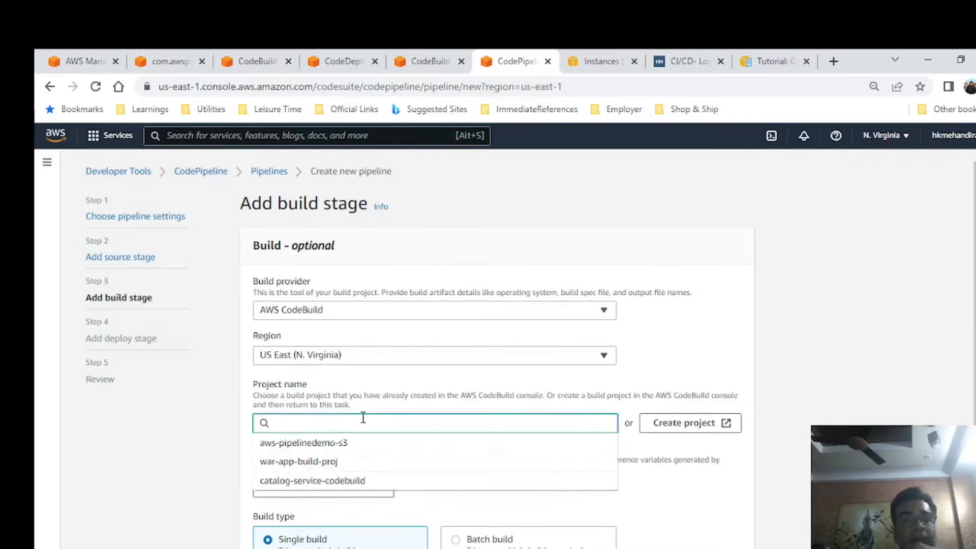
left_click(347, 446)
scroll(541, 452, "down", 1)
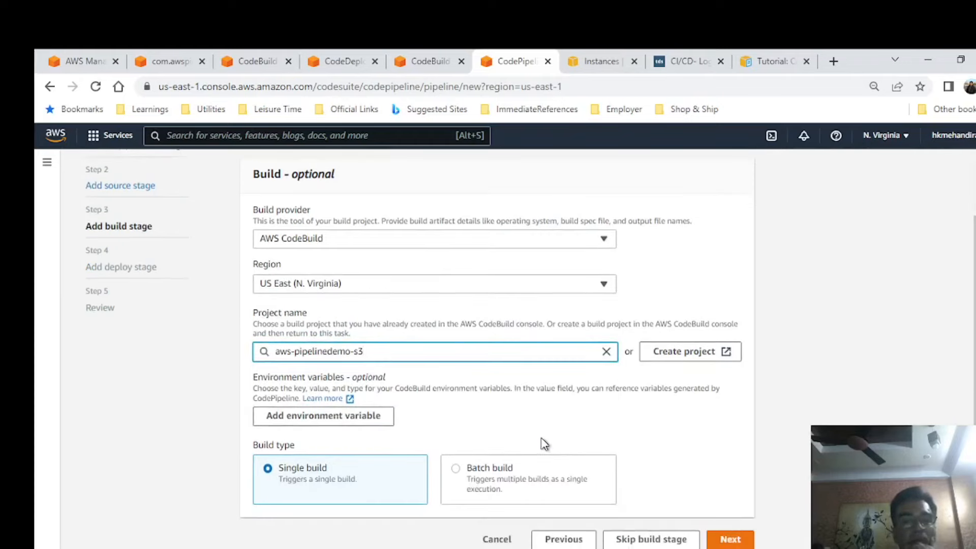
Set the deploy stage to AWS CodeDeploy with application aws-pipelinedemo-s3-codedeploy and deployment group aws-pipeline-s3-code-deplgroup, and continue to the review.
left_click(735, 539)
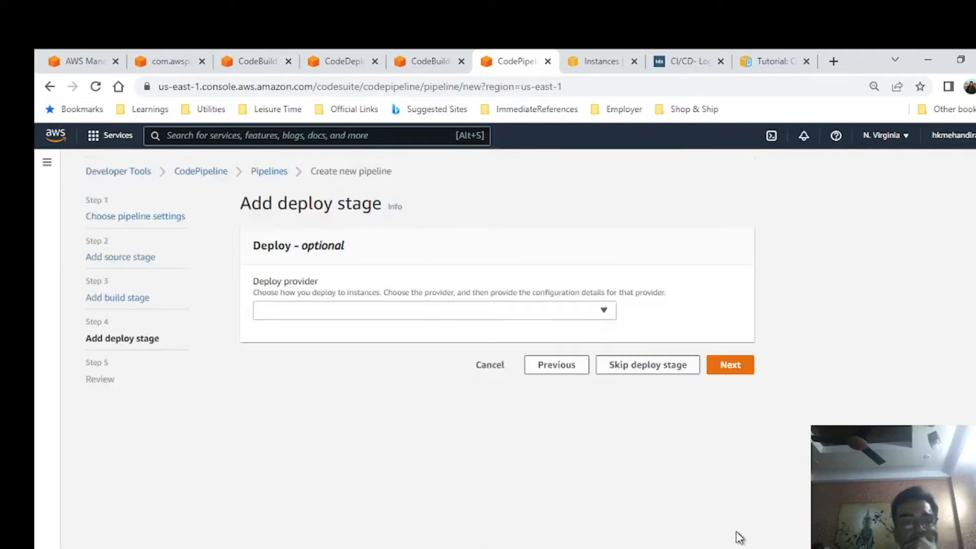
left_click(367, 312)
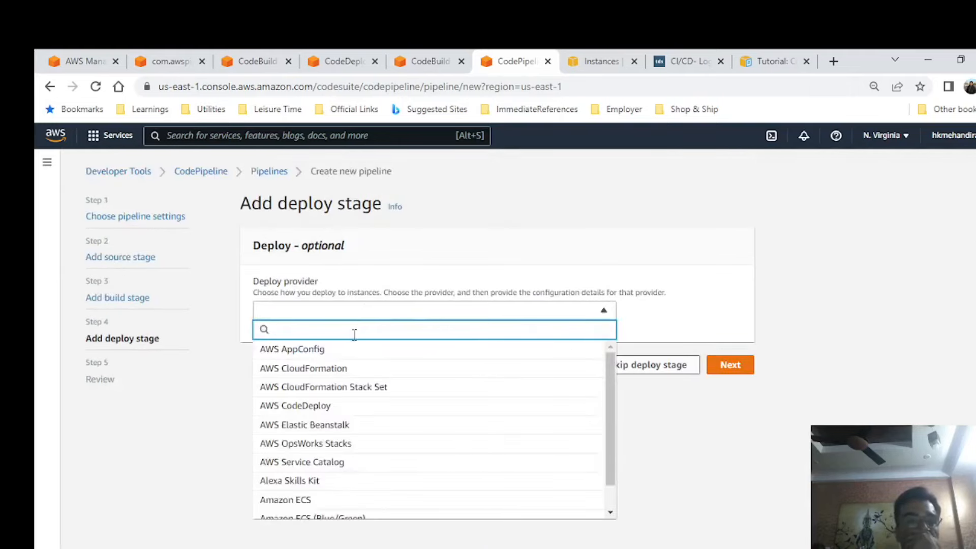
left_click(330, 405)
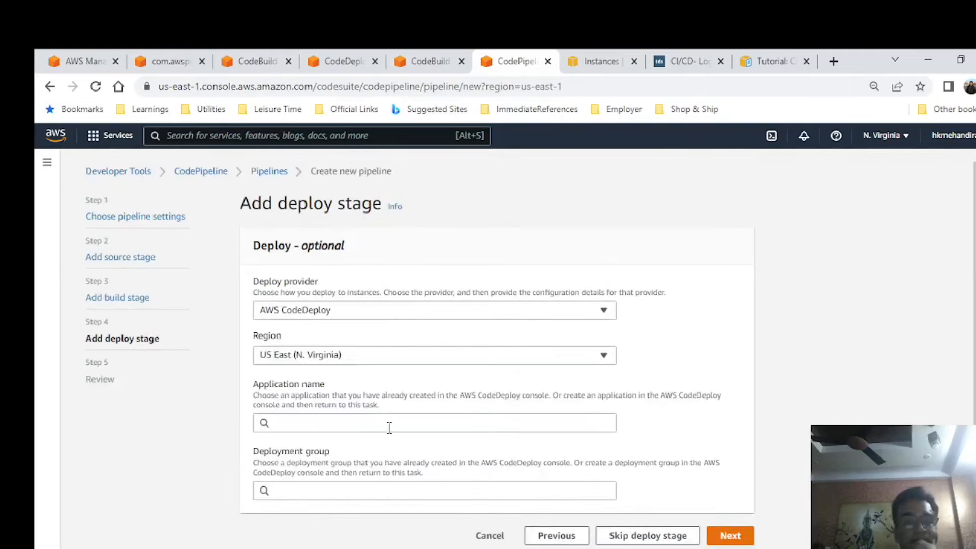
left_click(384, 423)
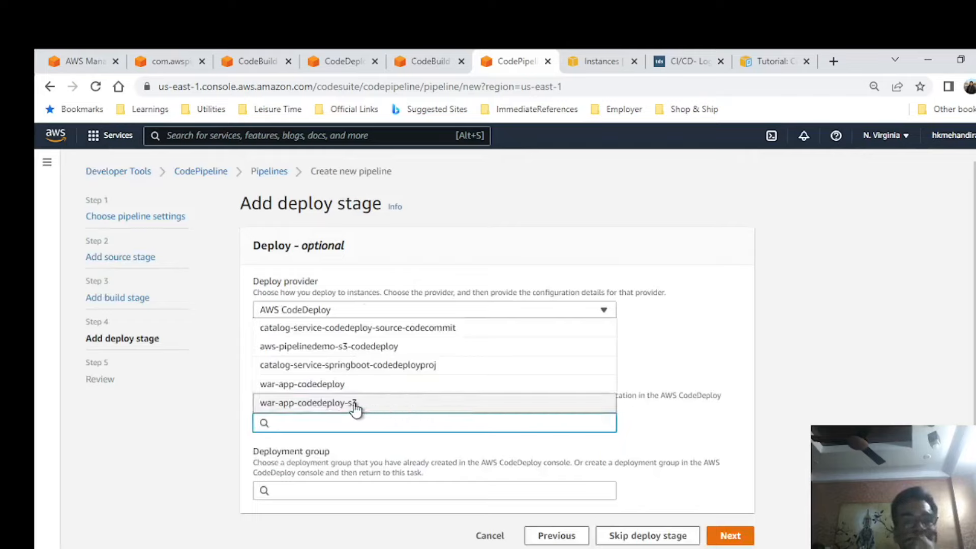
left_click(306, 347)
left_click(407, 490)
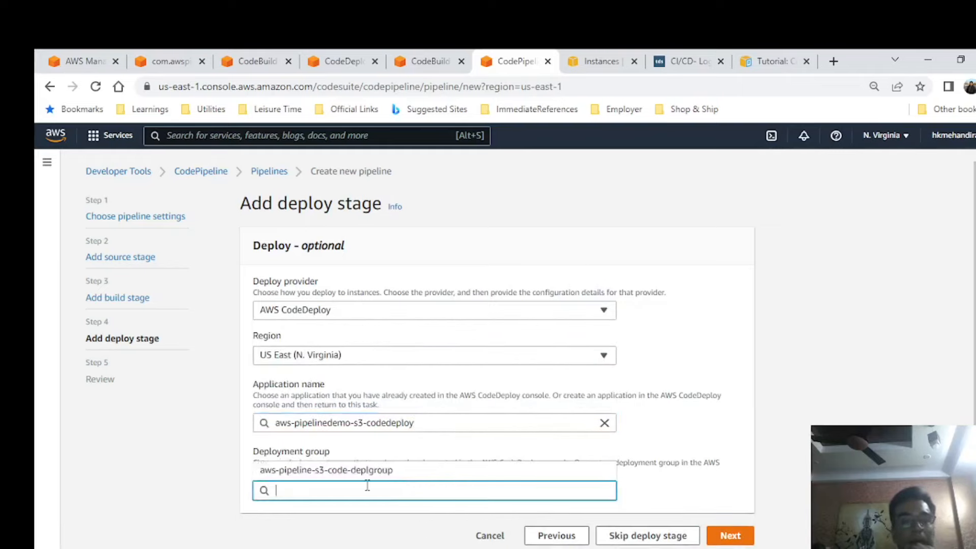
left_click(331, 470)
scroll(564, 398, "down", 1)
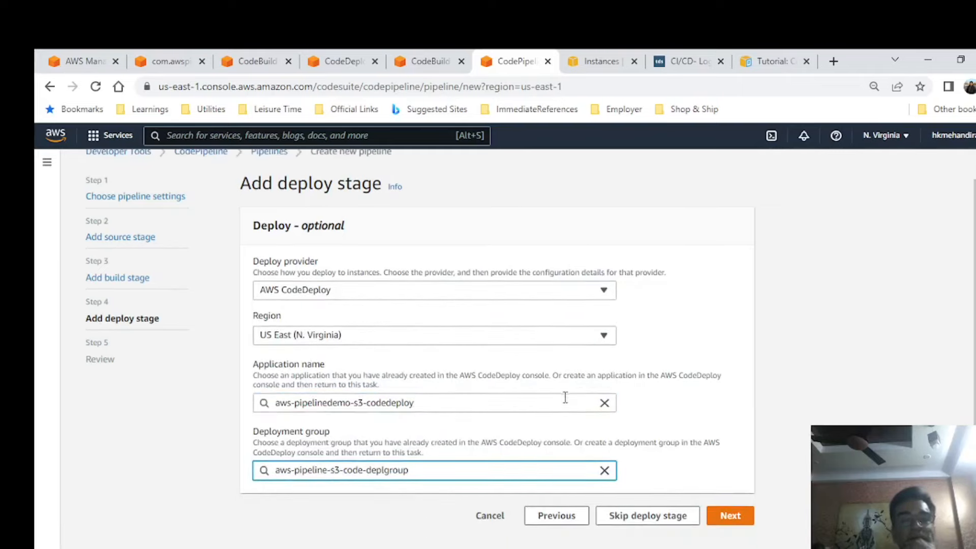
left_click(735, 516)
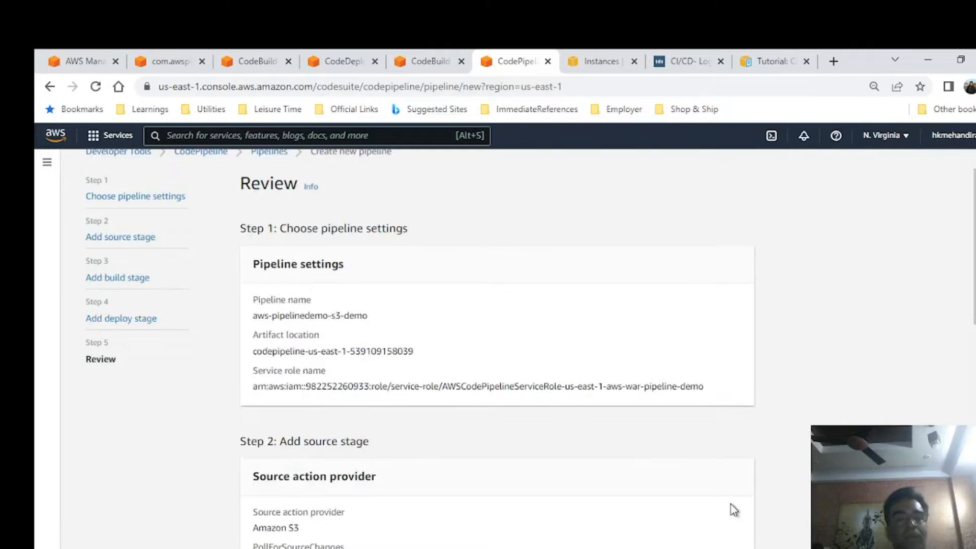
Review the source, build and deploy settings of aws-pipelinedemo-s3-demo and create the pipeline.
scroll(721, 406, "down", 4)
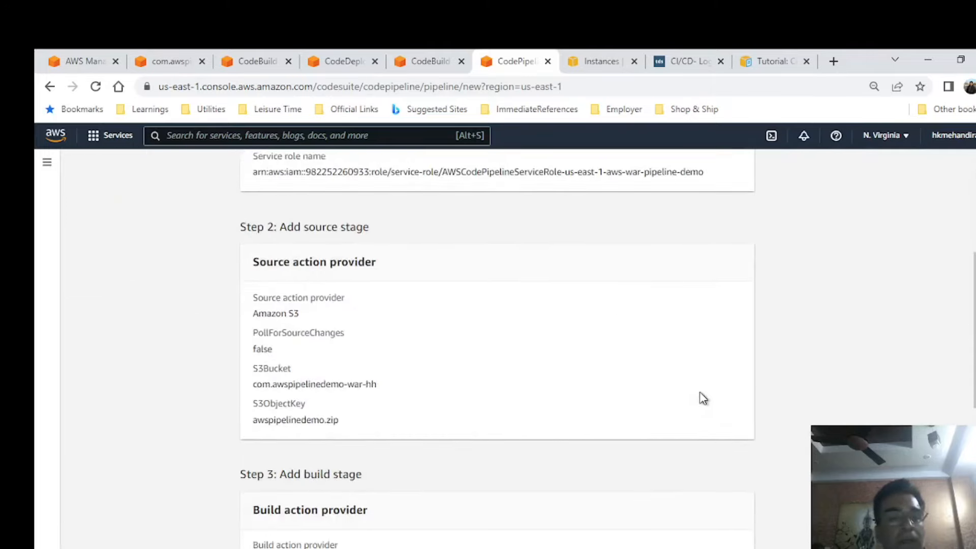
scroll(692, 388, "down", 6)
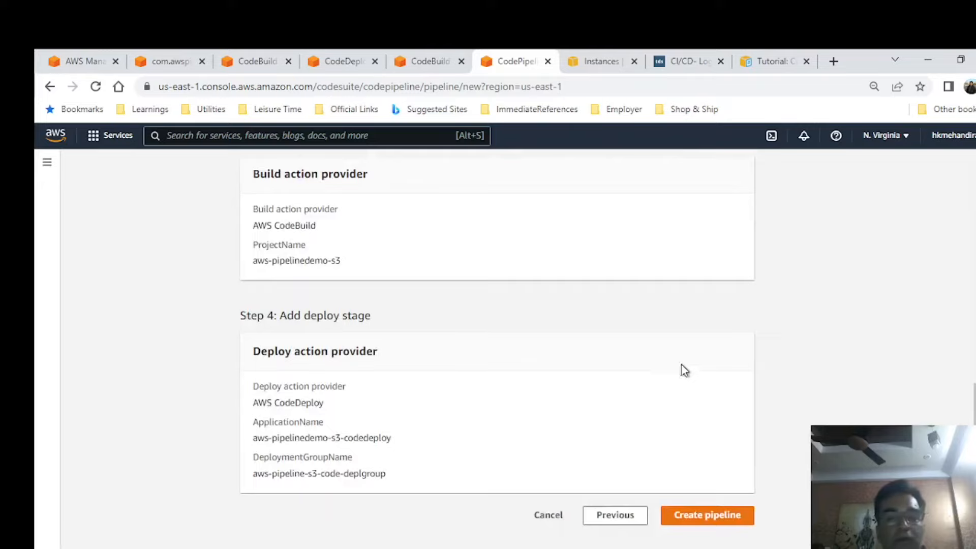
left_click(732, 516)
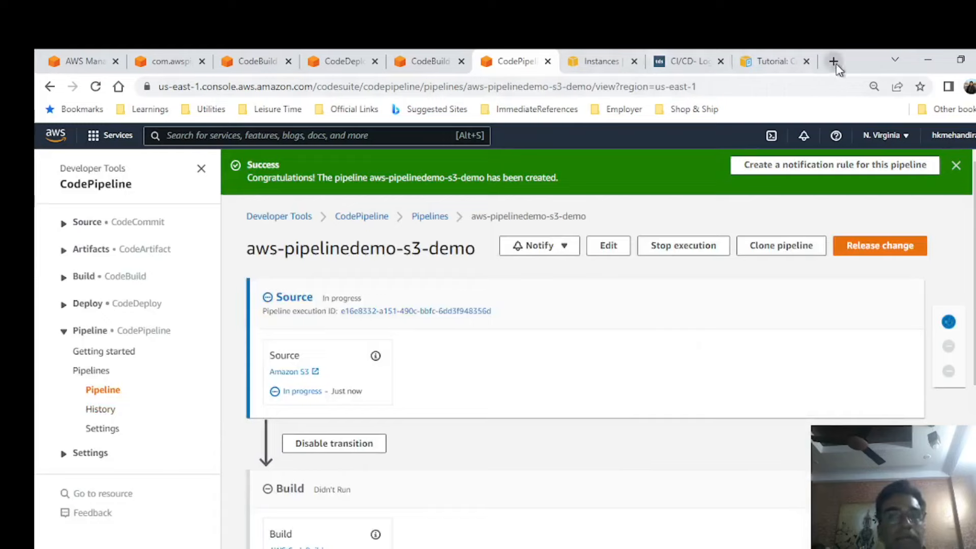
Copy the public IPv4 address of the EC2 instance DemoEC2ForCodeDeploy.
left_click(432, 60)
left_click(602, 60)
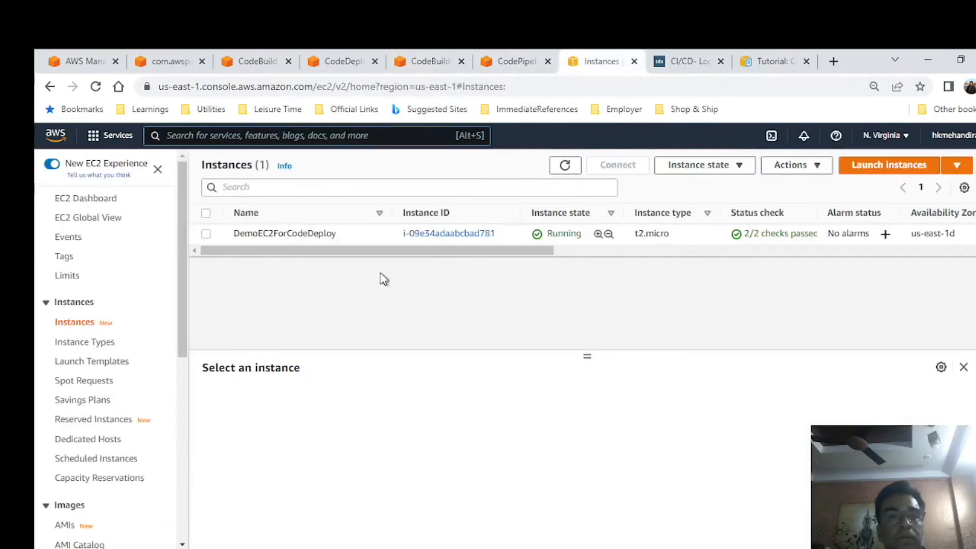
left_click(207, 236)
scroll(578, 482, "down", 1)
left_click(471, 415)
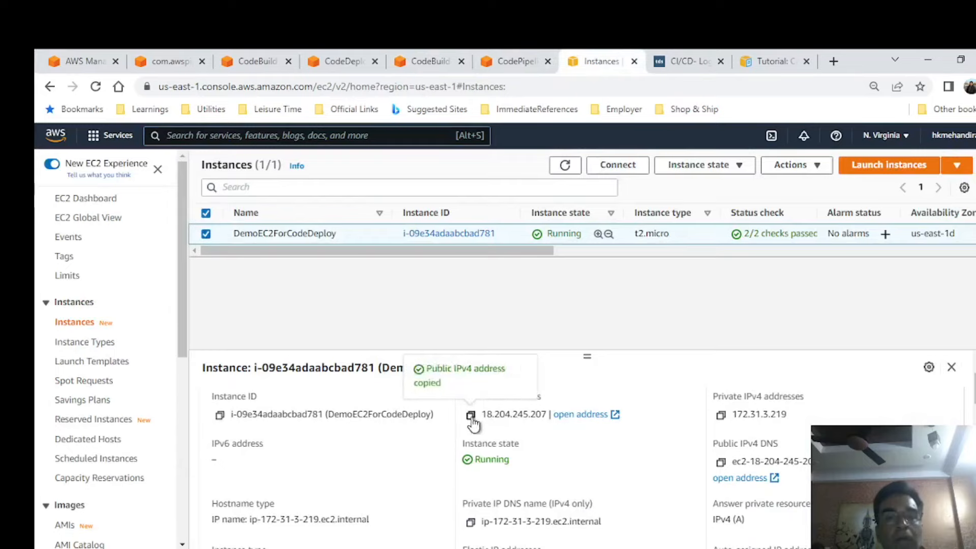
Open the copied instance address on port 8080 in a new browser tab.
left_click(836, 61)
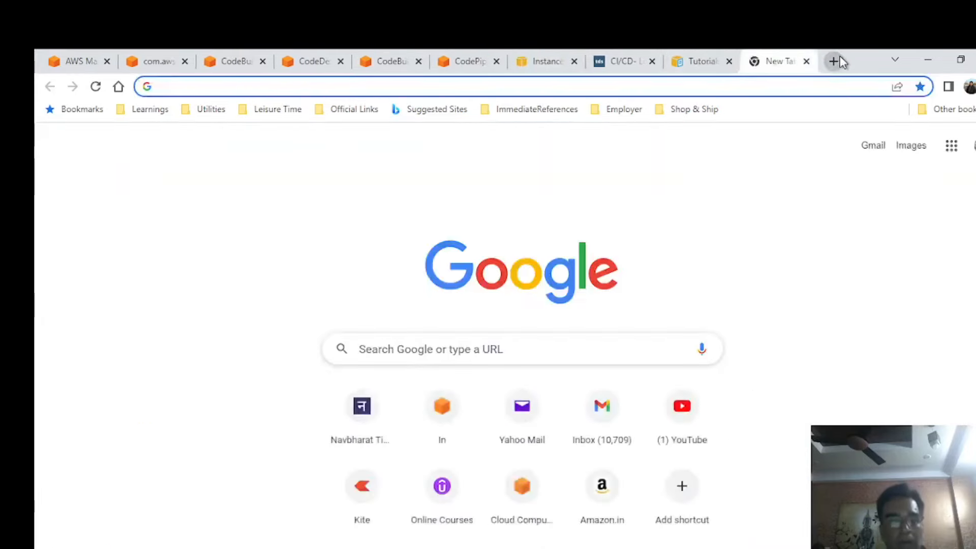
key("ctrl+v")
type(":")
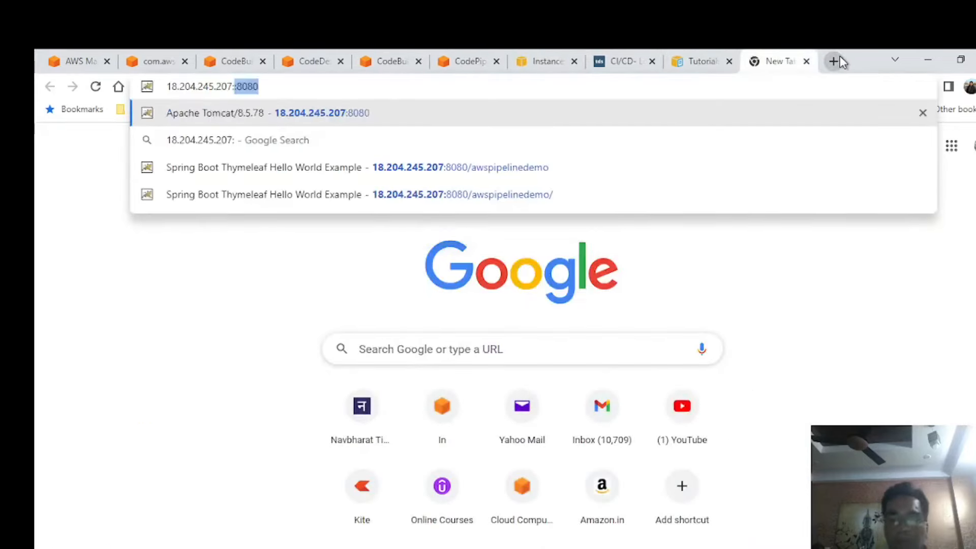
key("Return")
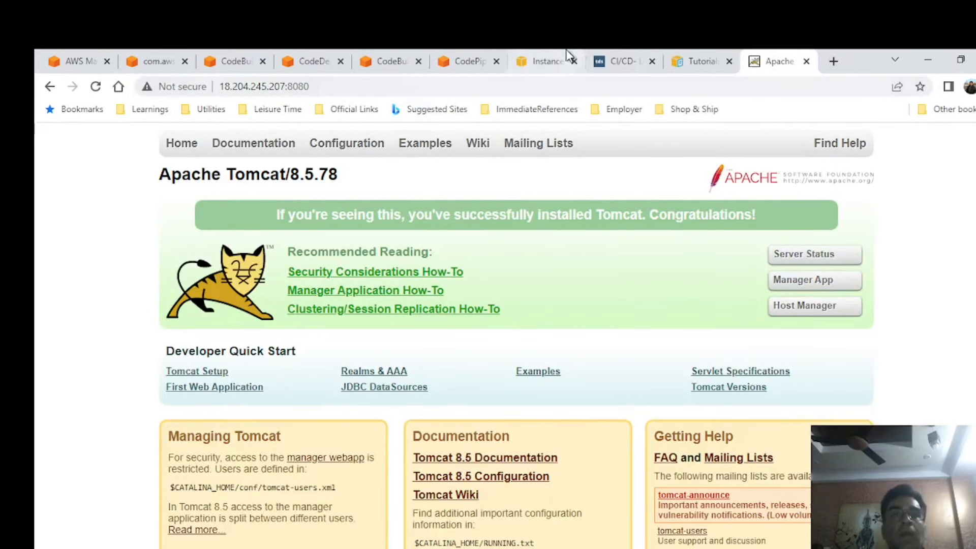
Open the deployed application at the path /awspipelinedemo on the instance's port 8080.
left_click(391, 88)
left_click(392, 87)
type("/")
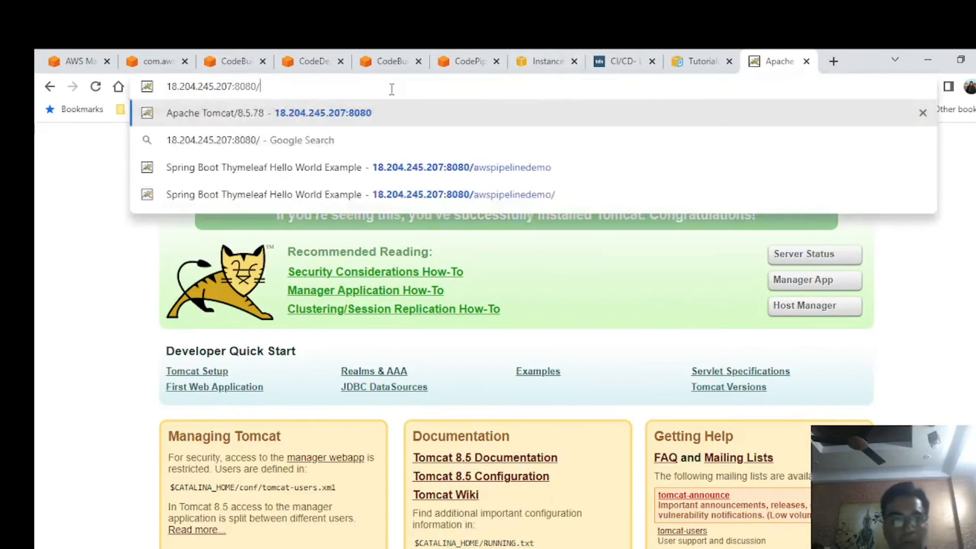
type("awscode")
key("BackSpace")
key("BackSpace")
key("BackSpace")
key("BackSpace")
key("BackSpace")
key("BackSpace")
key("BackSpace")
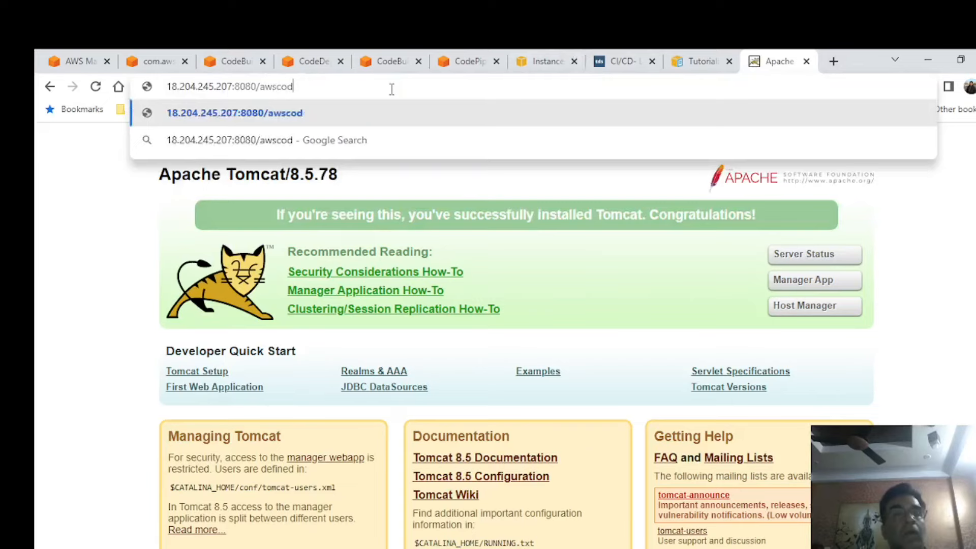
key("BackSpace")
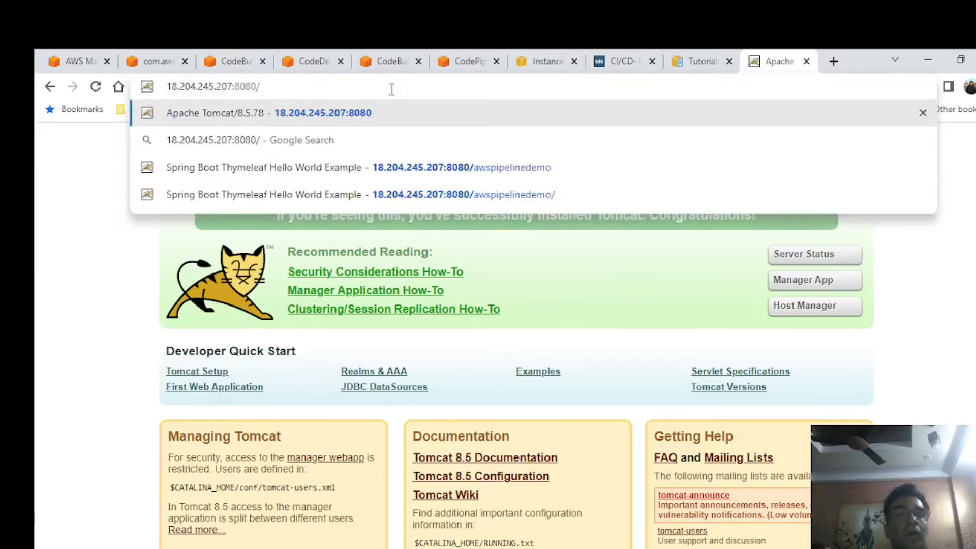
type("a")
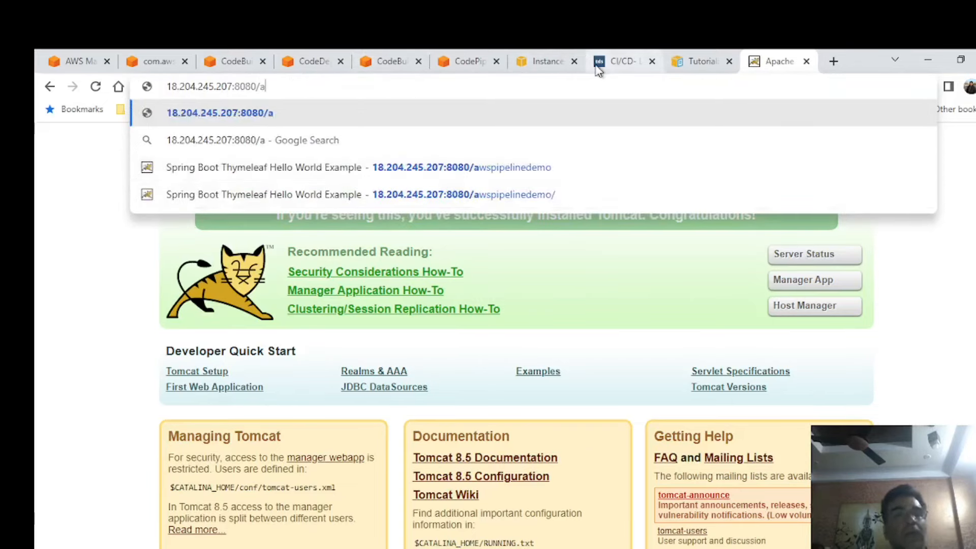
type("wspipelinedemo")
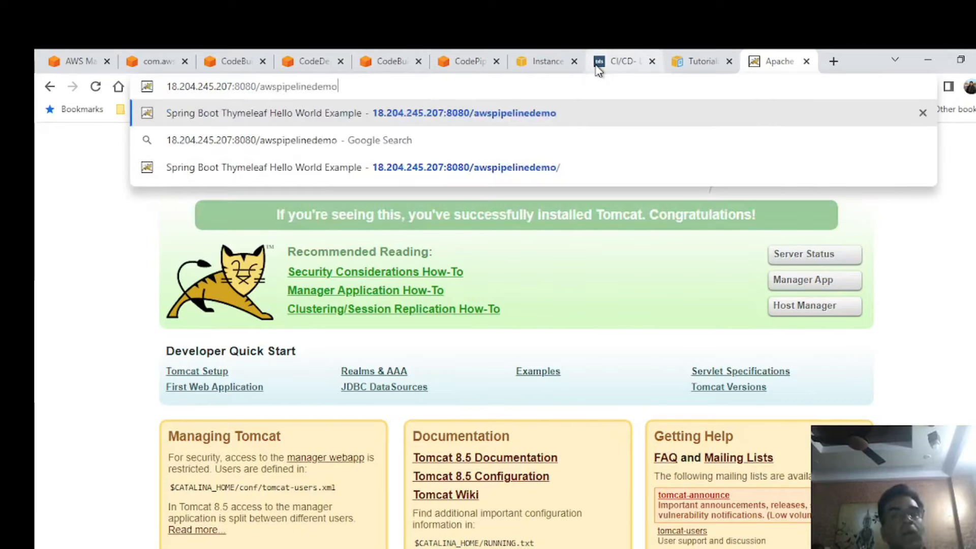
key("Return")
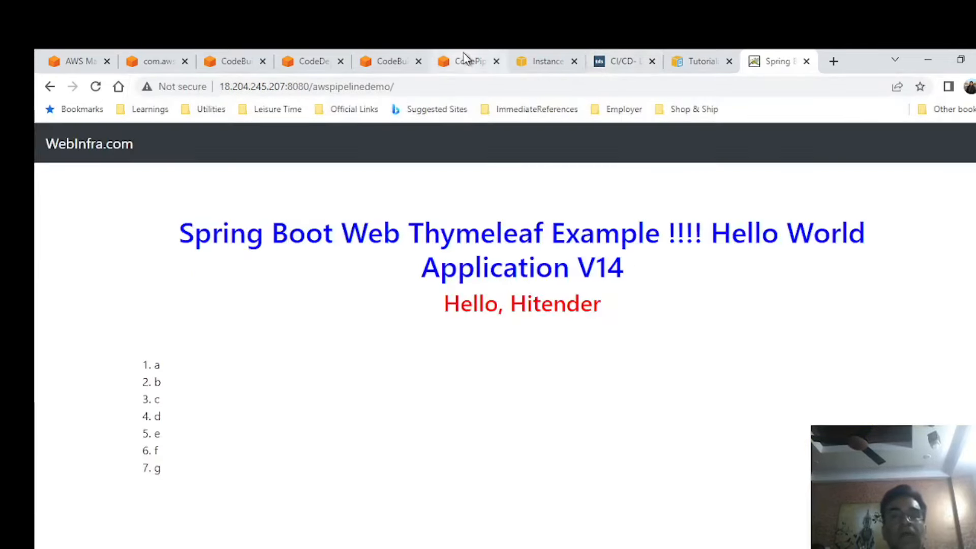
In File Explorer, archive the awspipelinedemo folder's contents except .git, .settings, target and the existing zip as awspipelinedemo.zip in ZIP format.
key("alt+Tab")
left_click(540, 294)
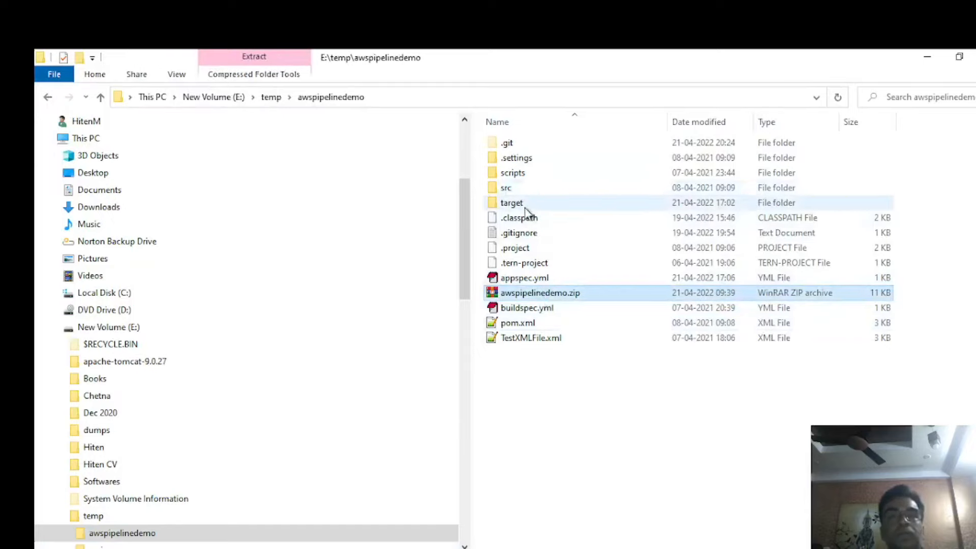
key("ctrl+a")
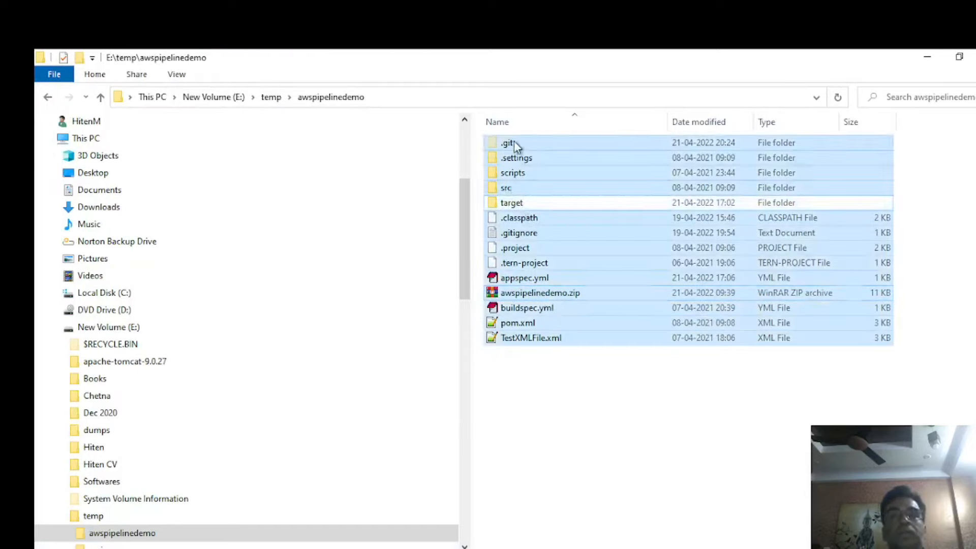
left_click(514, 142, "ctrl")
left_click(519, 155, "ctrl")
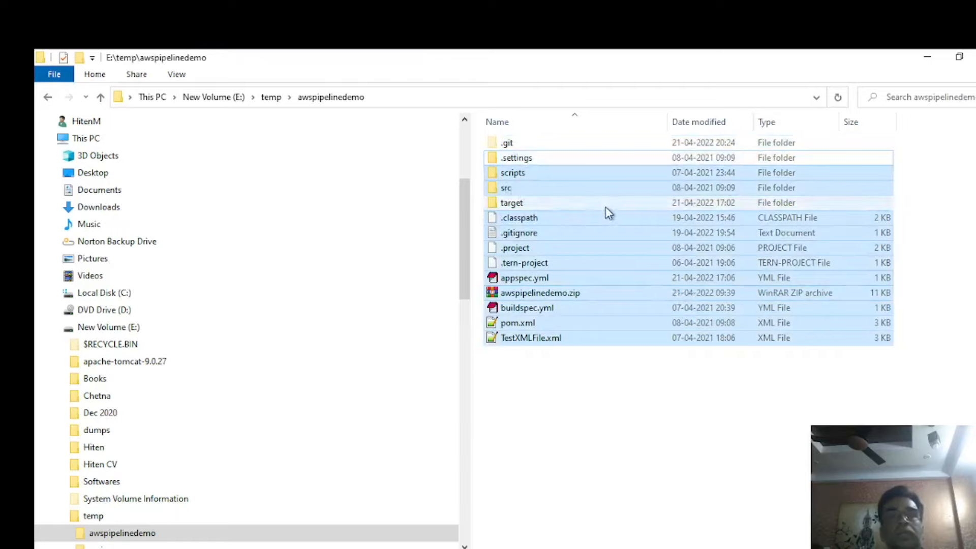
left_click(542, 293, "ctrl")
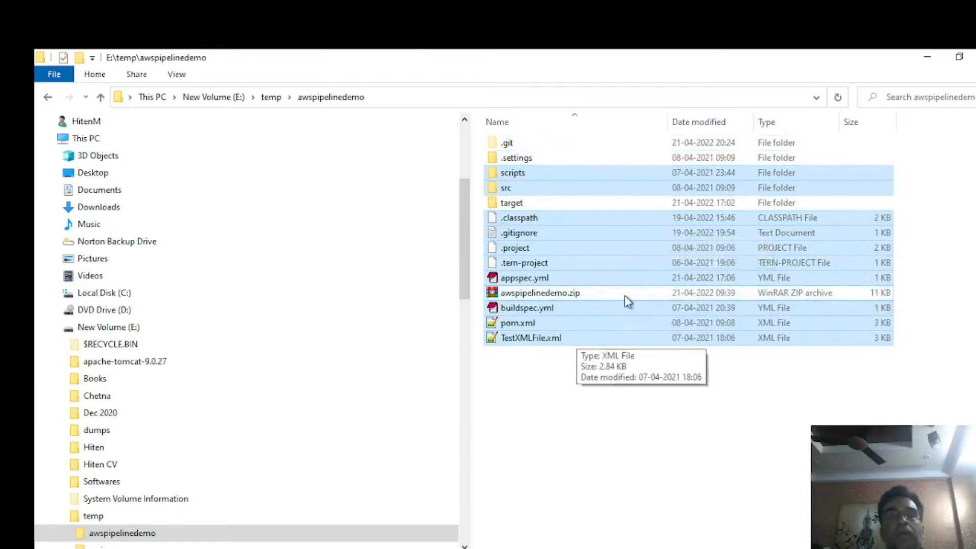
right_click(600, 222)
left_click(667, 278)
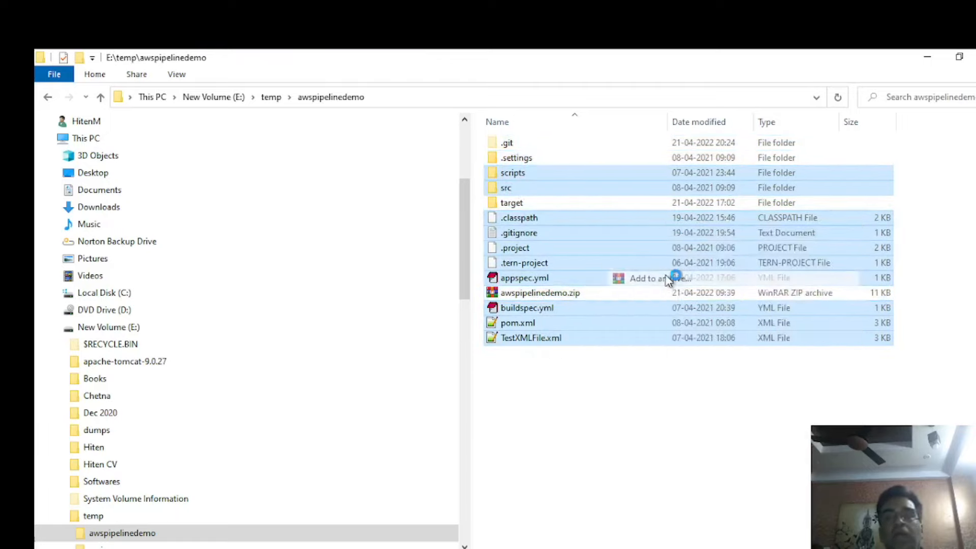
left_click(467, 299)
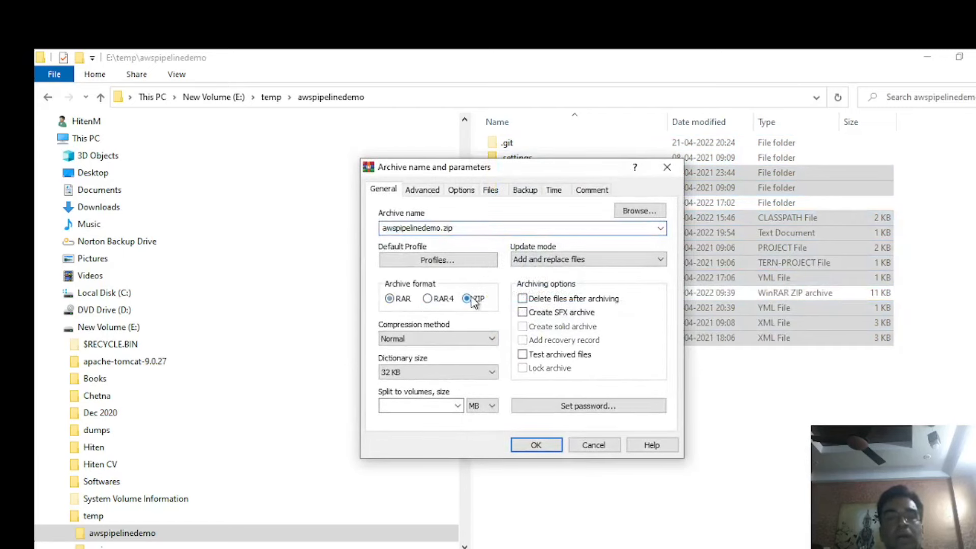
left_click(536, 446)
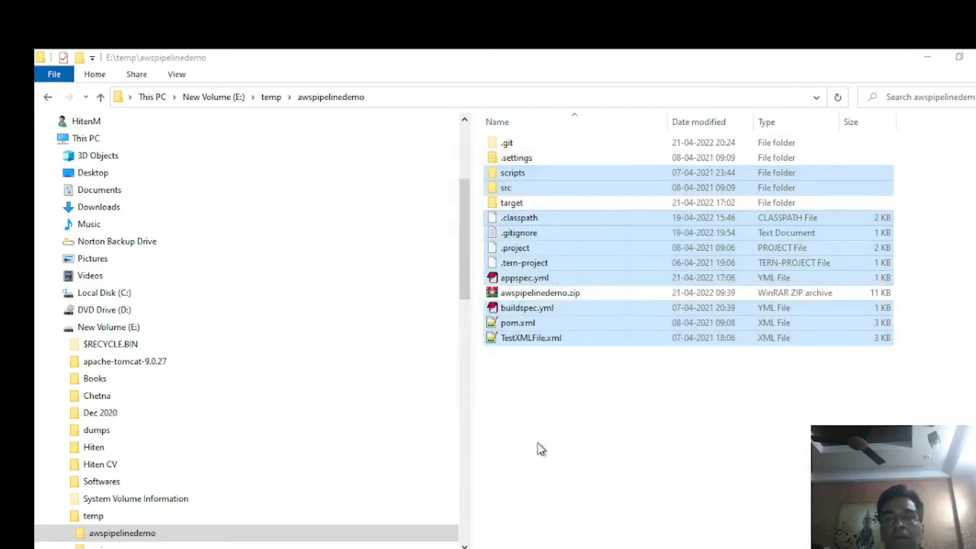
left_click(590, 416)
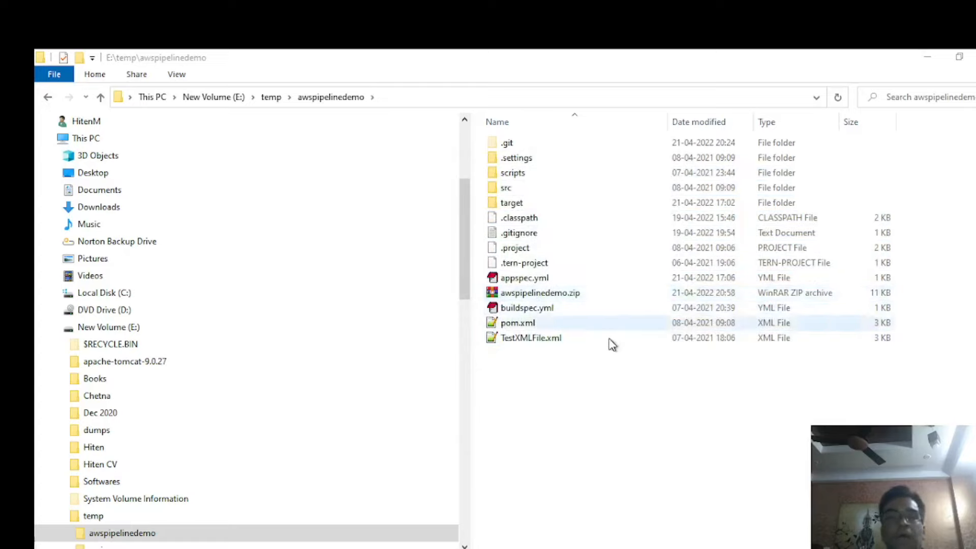
Back in the browser, check the progress of the Source and Build stages of the pipeline aws-pipelinedemo-s3-demo.
key("alt+Tab")
left_click(578, 237)
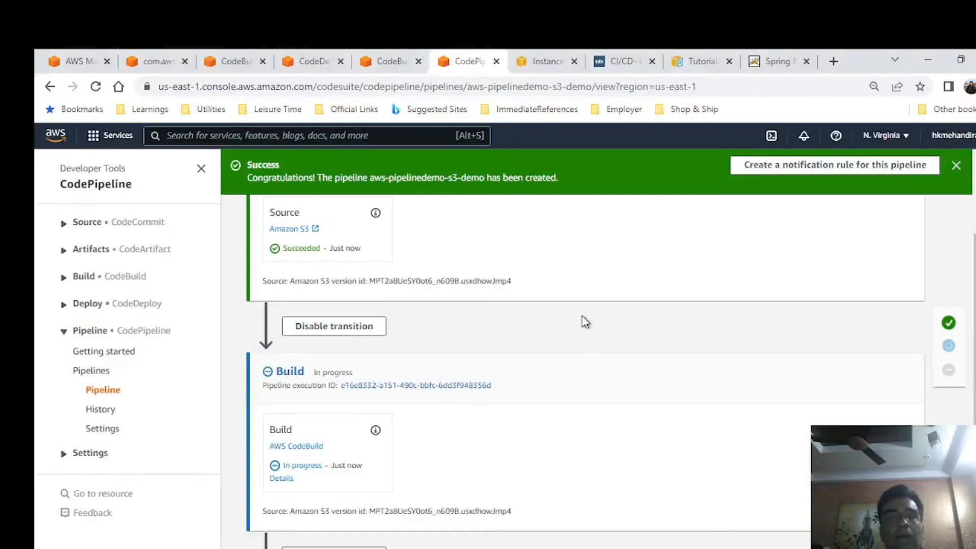
scroll(580, 320, "down", 4)
scroll(561, 395, "up", 5)
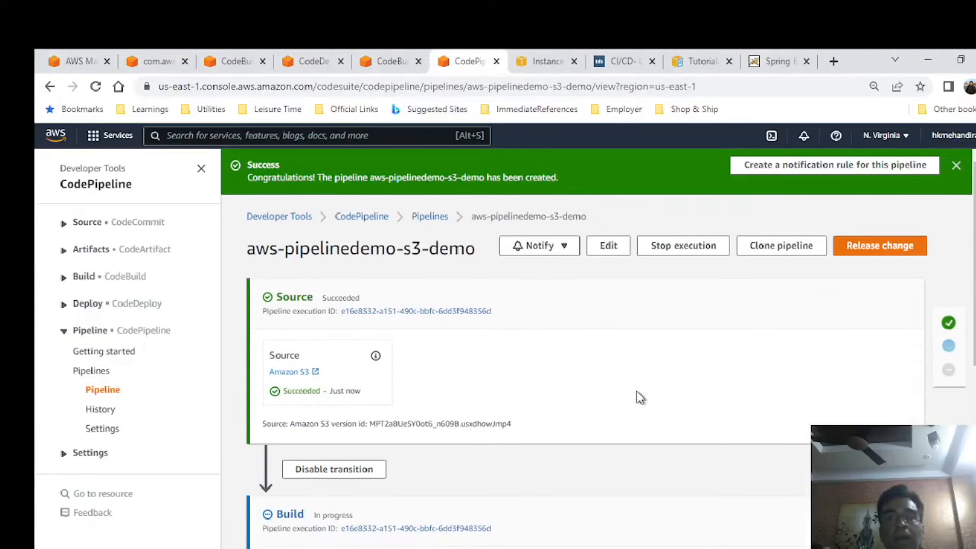
key("alt+Tab")
key("alt+Tab")
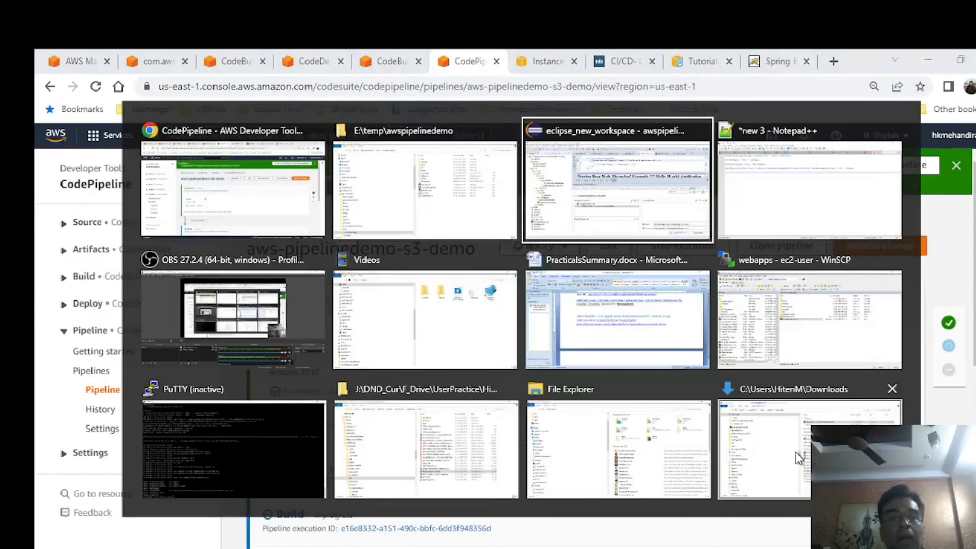
key("alt+Tab")
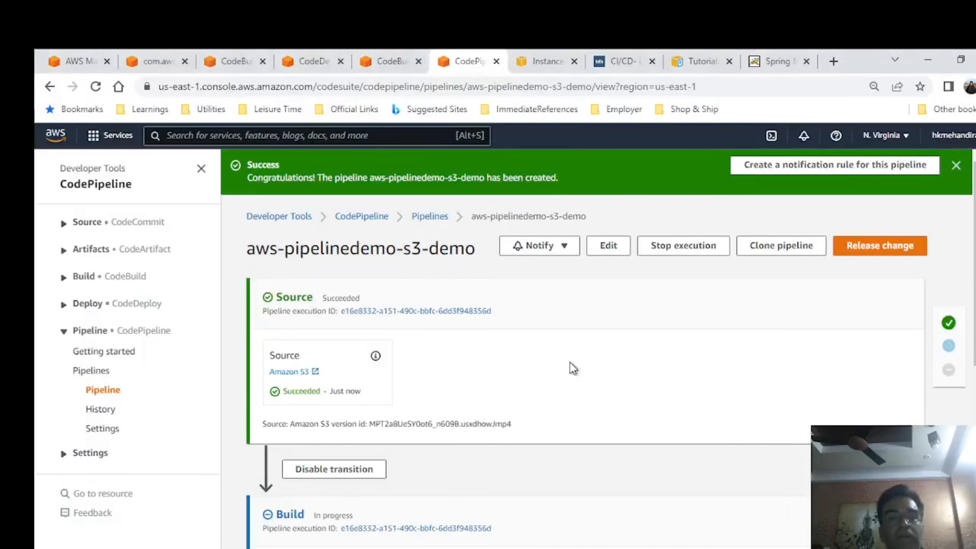
scroll(574, 371, "down", 1)
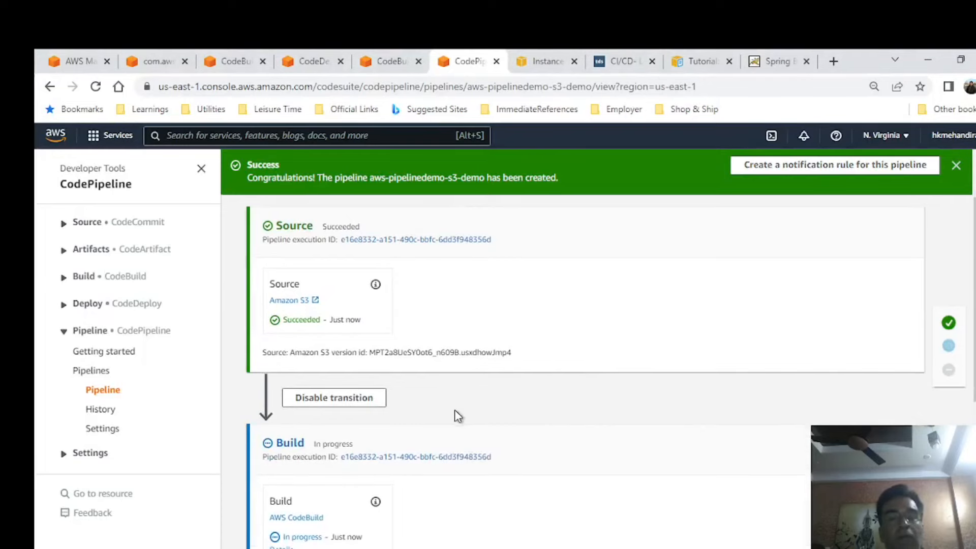
key("alt+Tab")
key("alt+Tab")
key("alt+Tab")
key("alt+Tab")
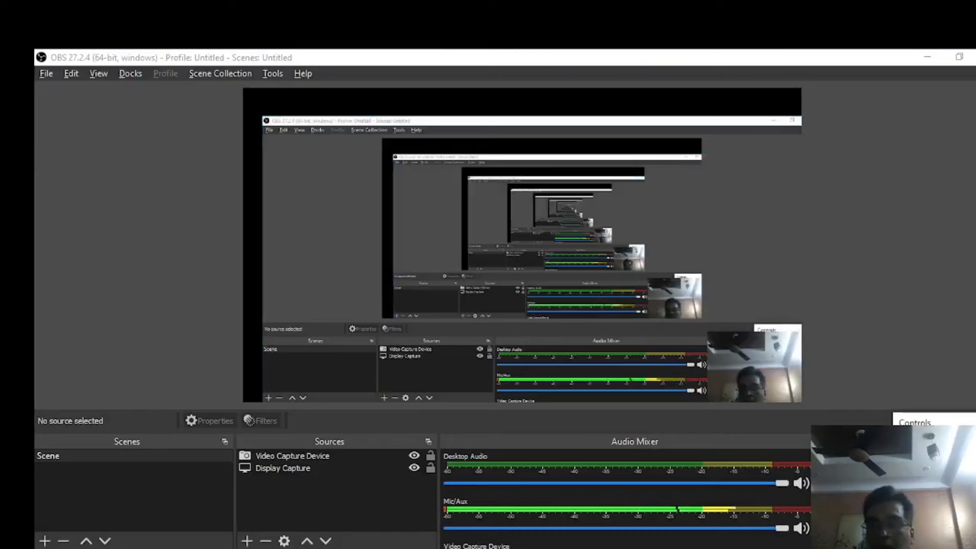
In File Explorer, archive the awspipelinedemo folder's contents except .git, .settings and target as awspipelinedemo.zip in ZIP format.
key("alt+Tab")
key("alt+Tab")
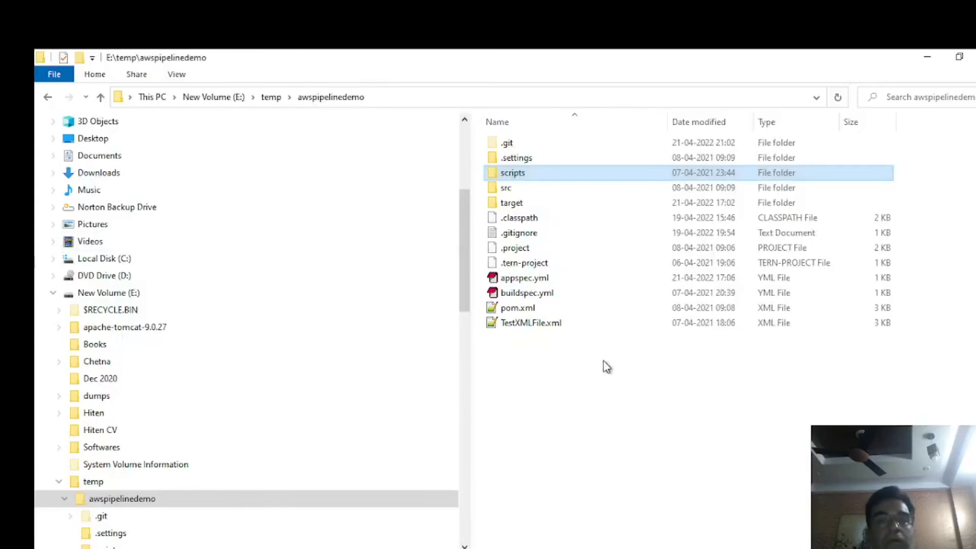
key("alt+Tab")
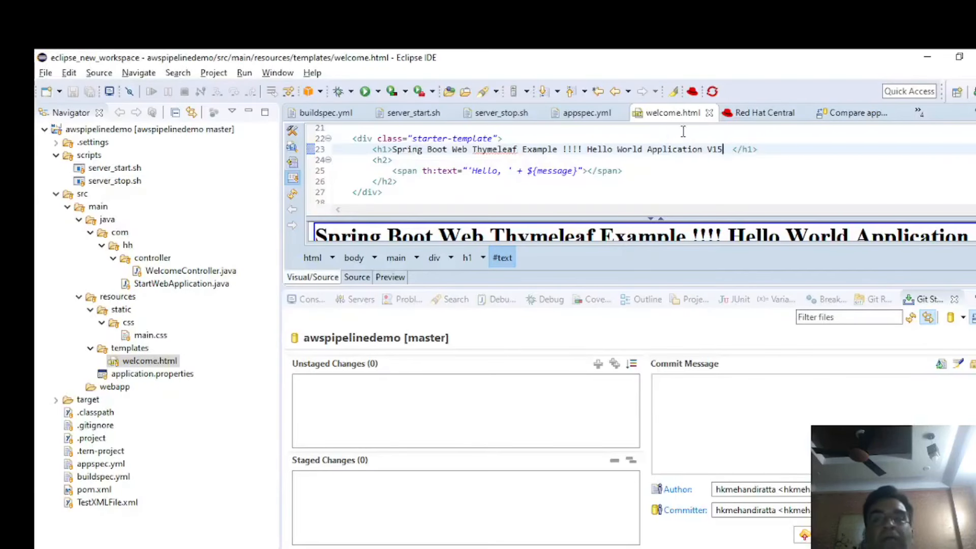
key("alt+Tab")
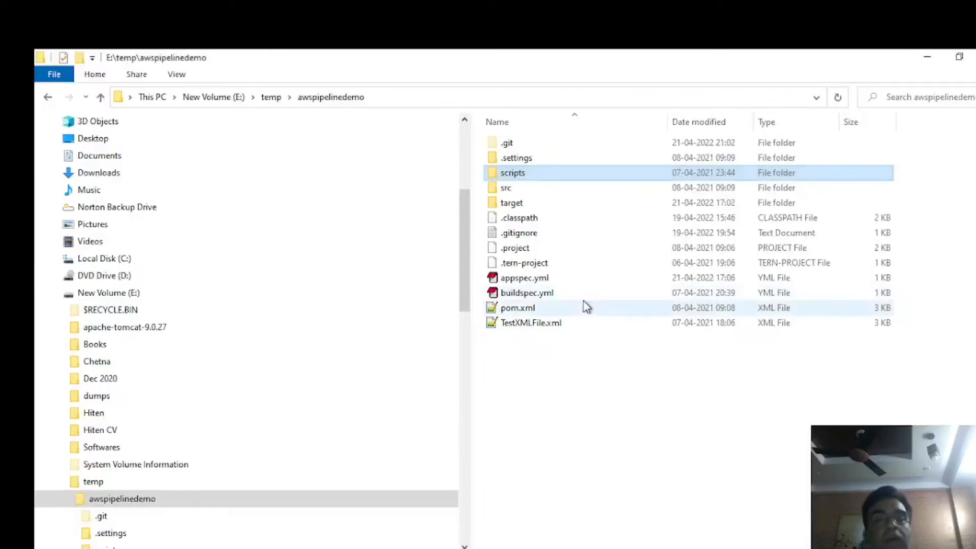
key("ctrl+a")
left_click(523, 157, "ctrl")
left_click(513, 143, "ctrl")
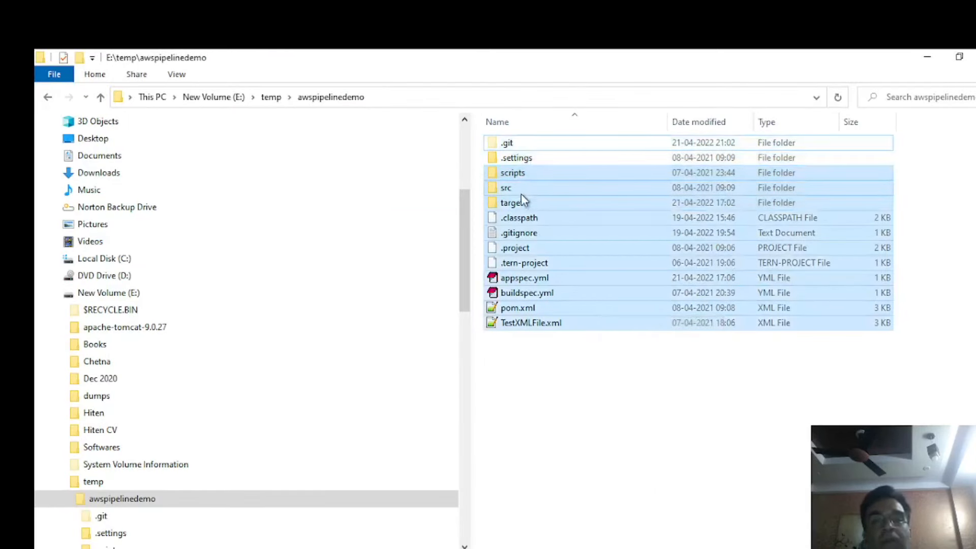
left_click(523, 203, "ctrl")
right_click(583, 243)
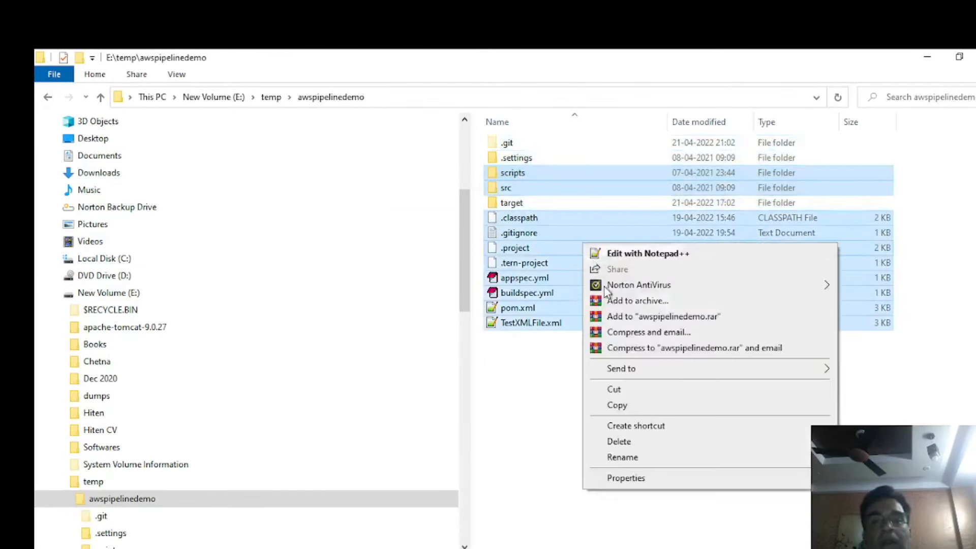
left_click(663, 302)
left_click(477, 299)
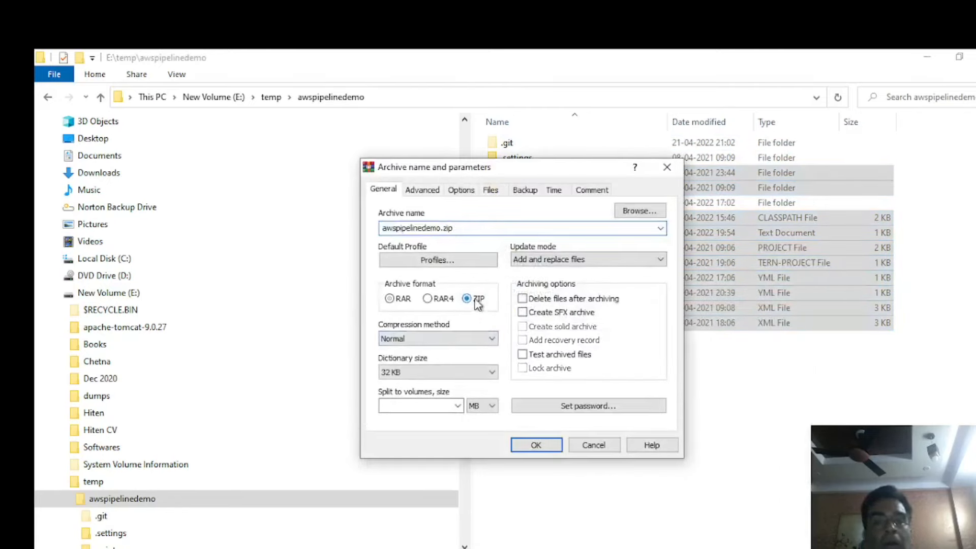
left_click(537, 446)
left_click(646, 391)
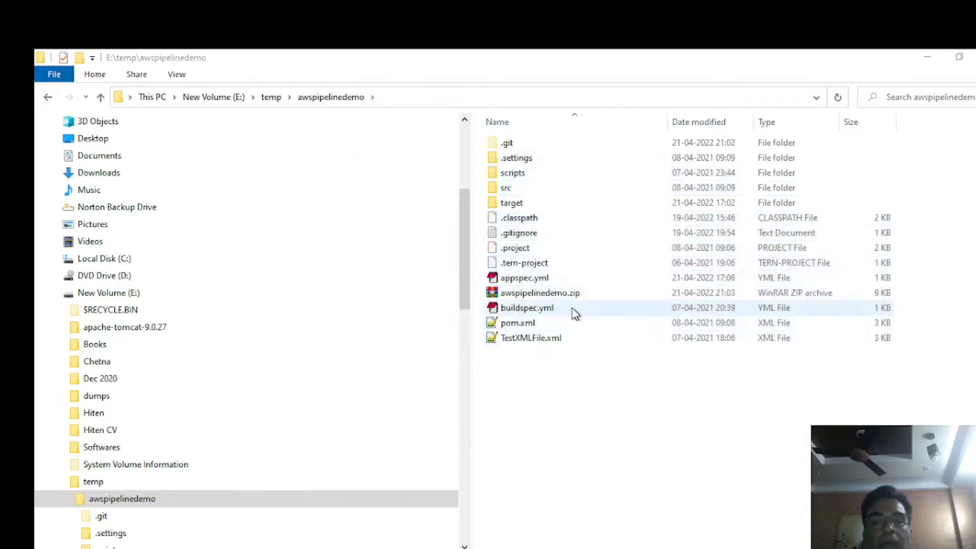
Switch to the browser and open the CodePipeline service's pipeline list by searching the AWS console for "code pie".
left_click(564, 293)
key("alt+Tab")
key("alt+Tab")
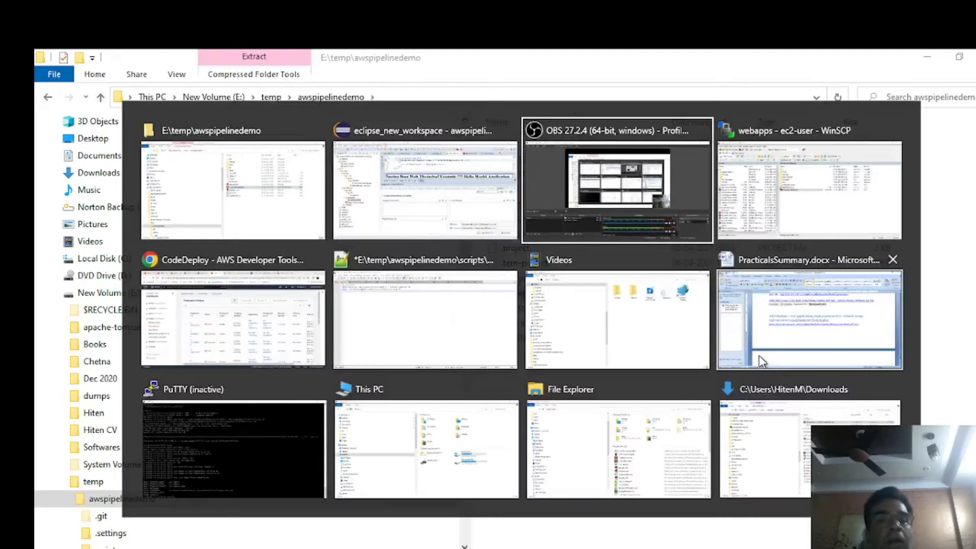
key("alt+Tab")
key("alt+Tab")
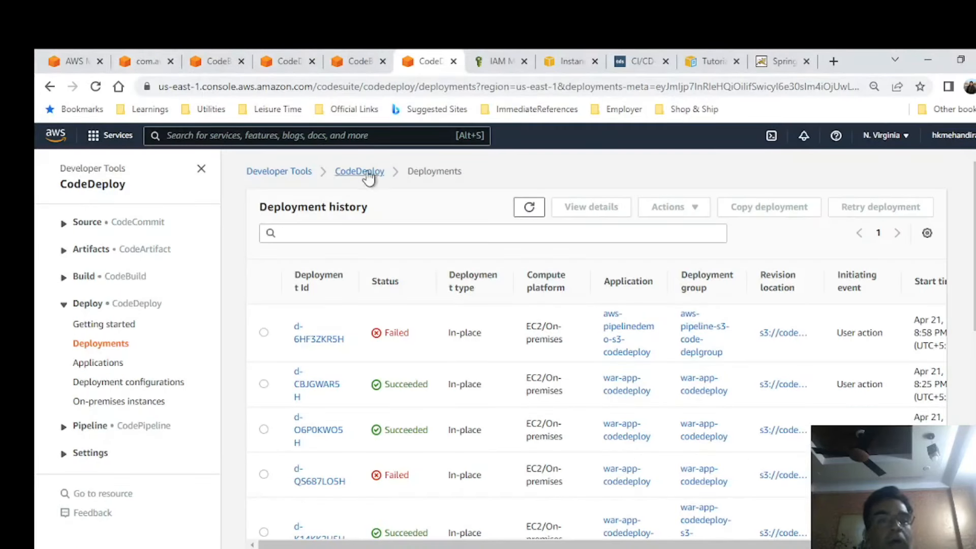
left_click(362, 60)
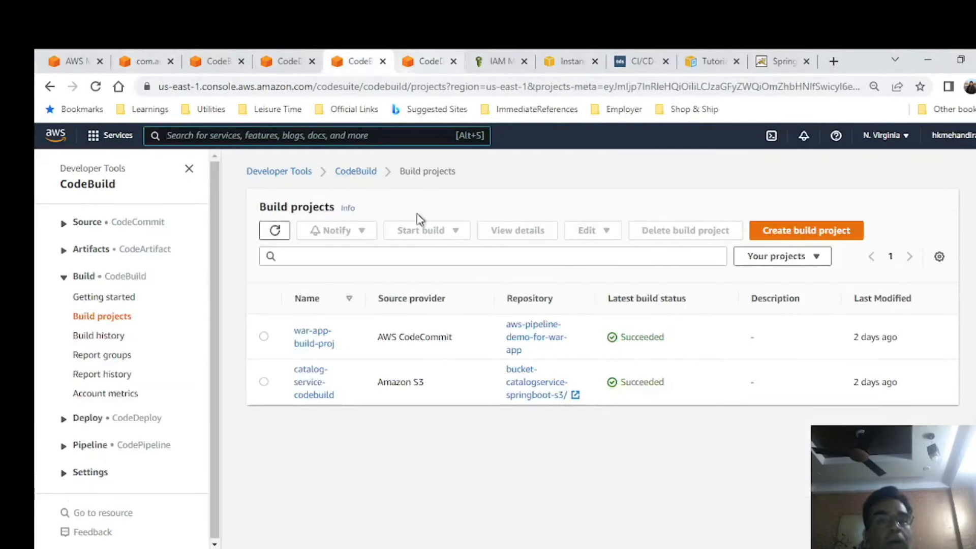
left_click(420, 62)
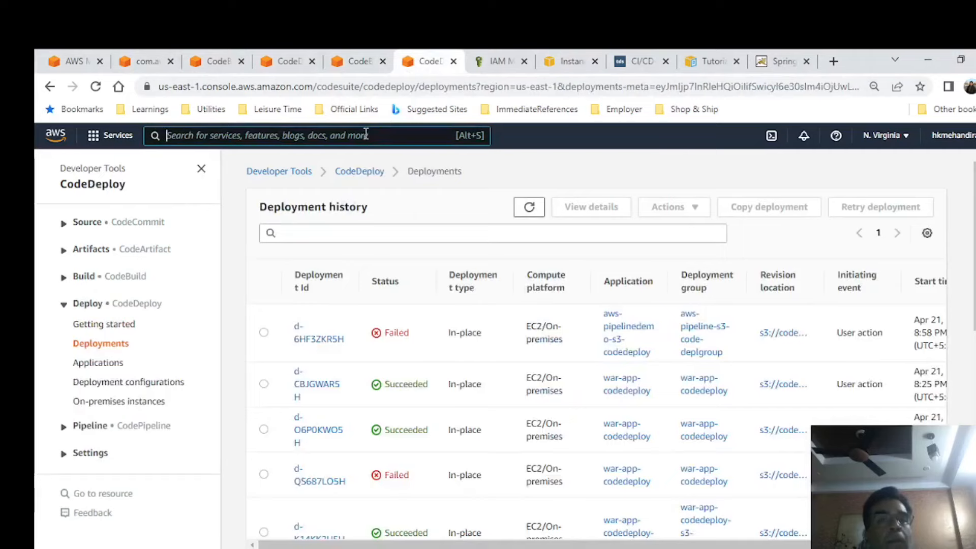
type("code pie")
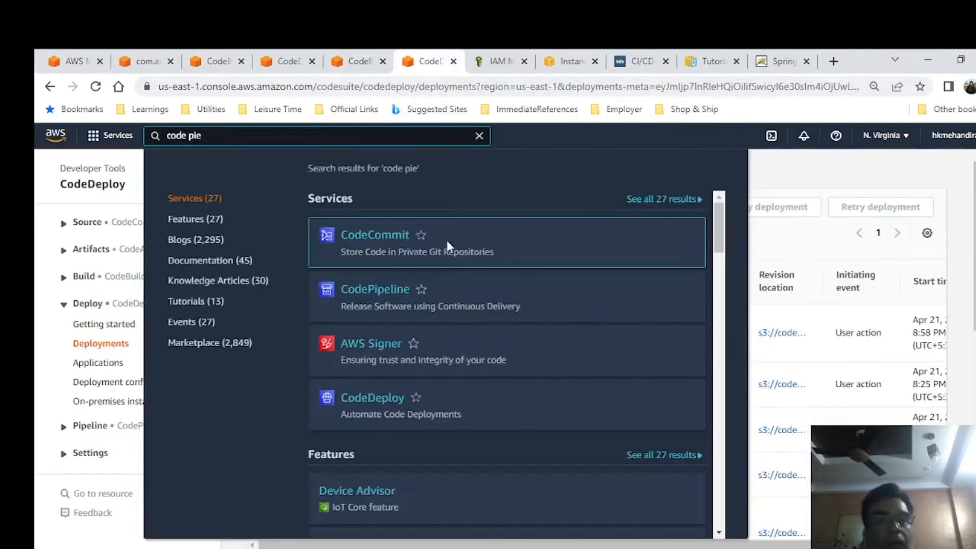
left_click(379, 294)
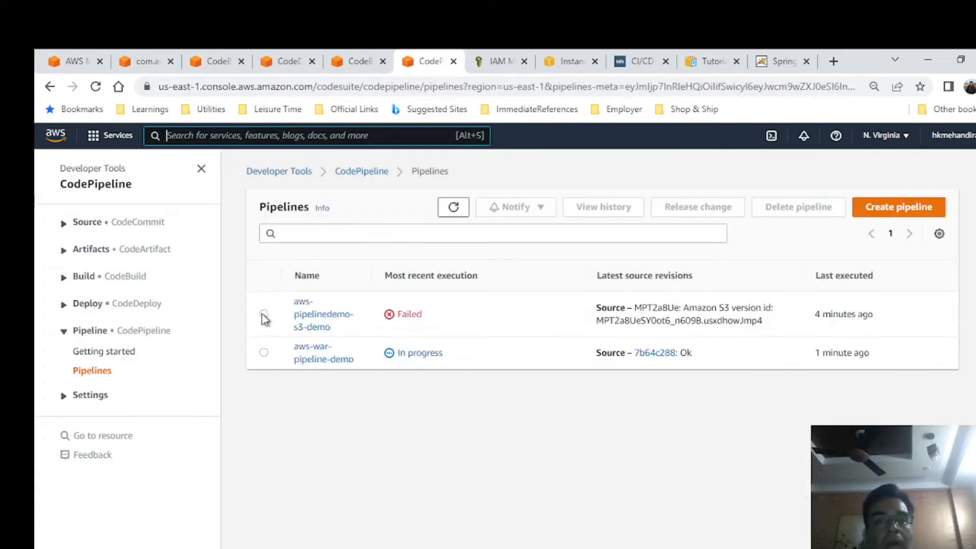
Open the pipeline aws-pipelinedemo-s3-demo and review its Source, Build and Deploy stages.
left_click(263, 314)
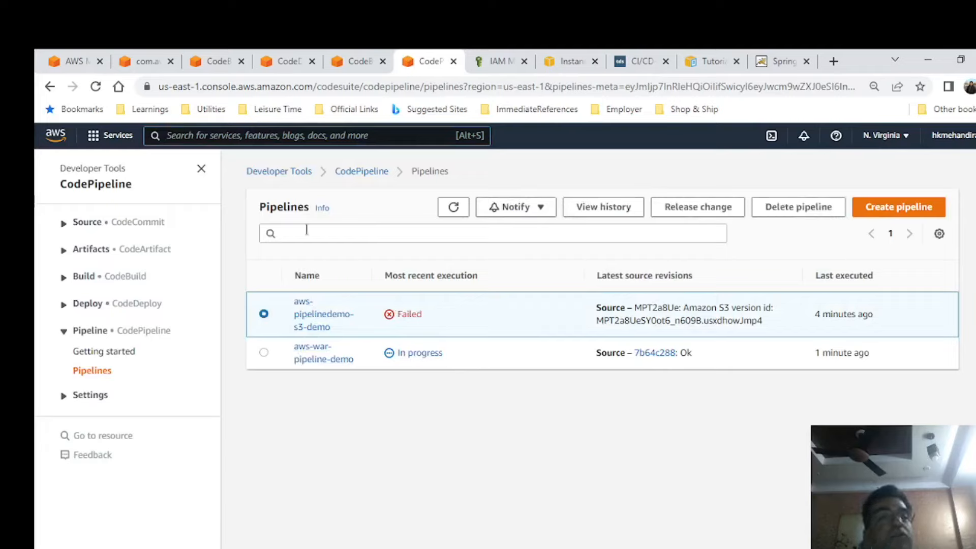
left_click(320, 323)
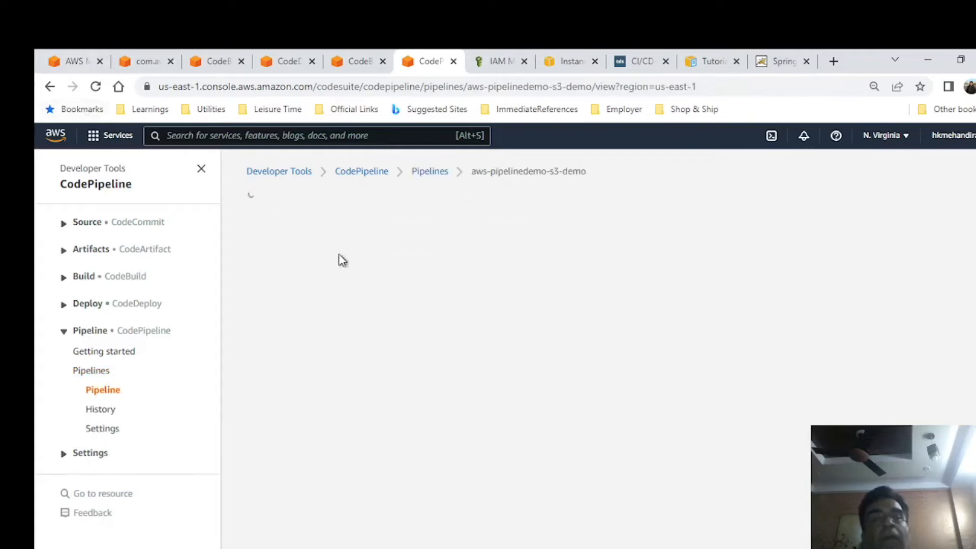
scroll(614, 370, "down", 4)
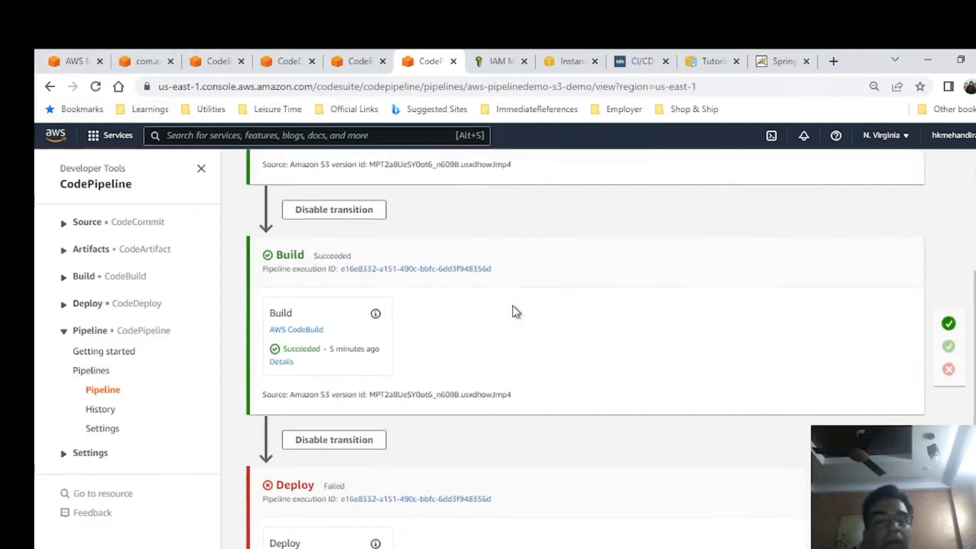
scroll(566, 375, "up", 4)
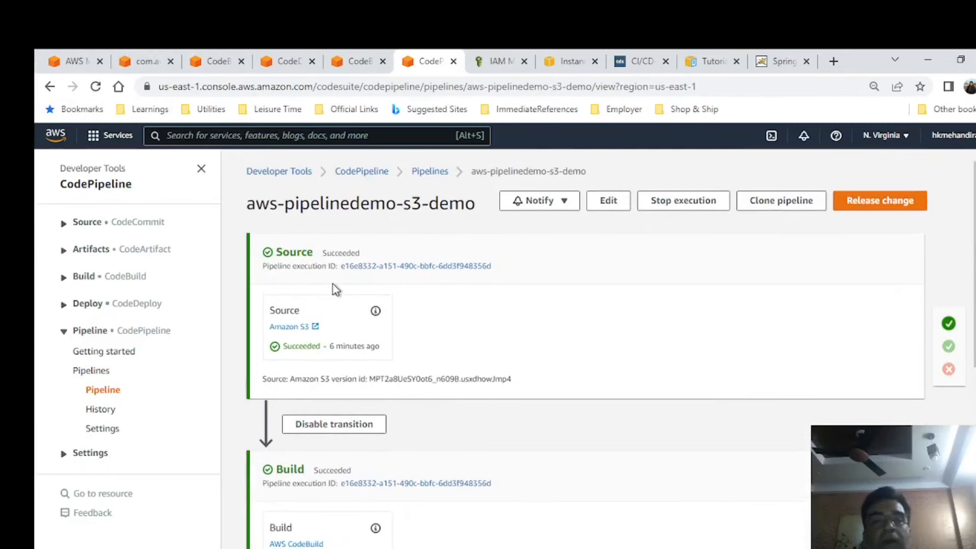
Upload the new awspipelinedemo.zip from File Explorer to the S3 bucket com.awspipelinedemo-war-hh and close the upload status.
left_click(147, 55)
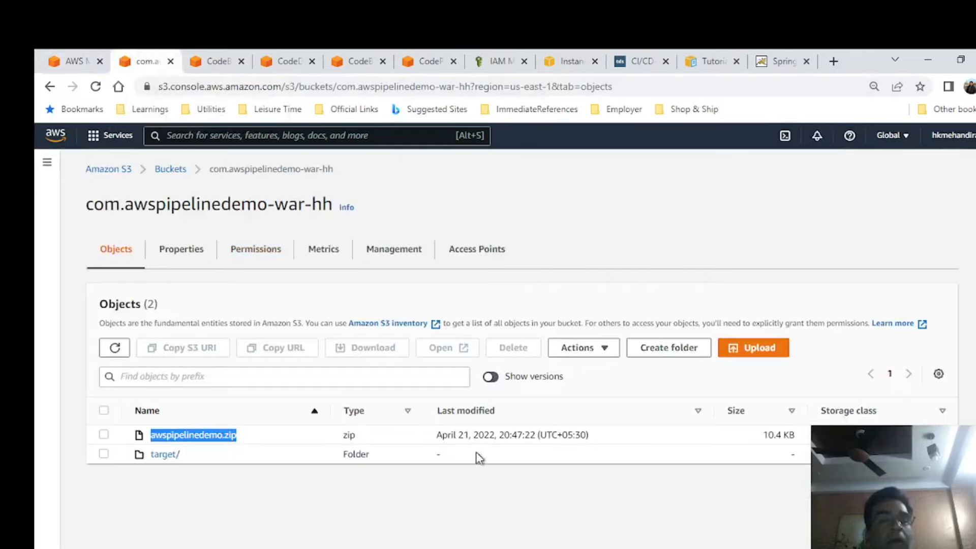
key("alt+Tab")
left_click_drag(568, 305, 381, 507)
key("alt+Tab")
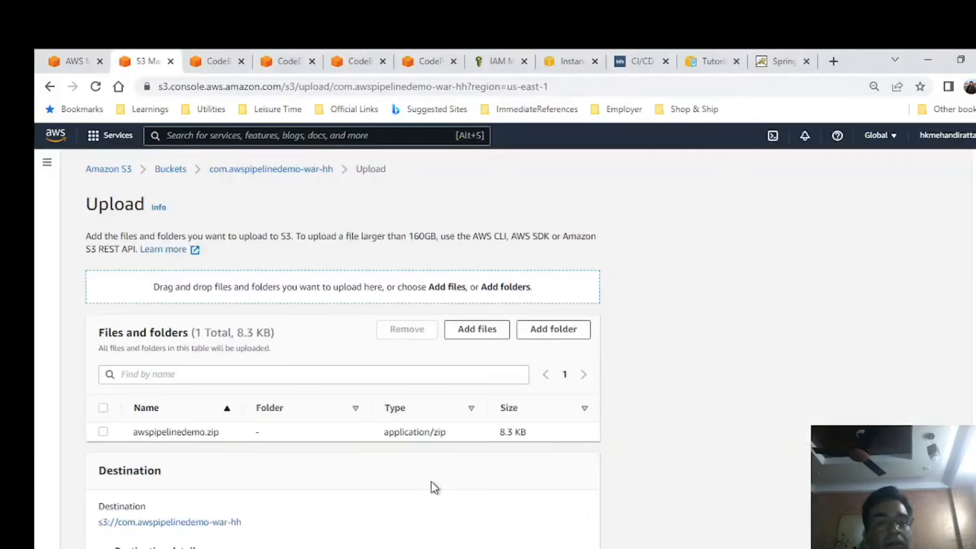
scroll(659, 386, "down", 3)
left_click(570, 529)
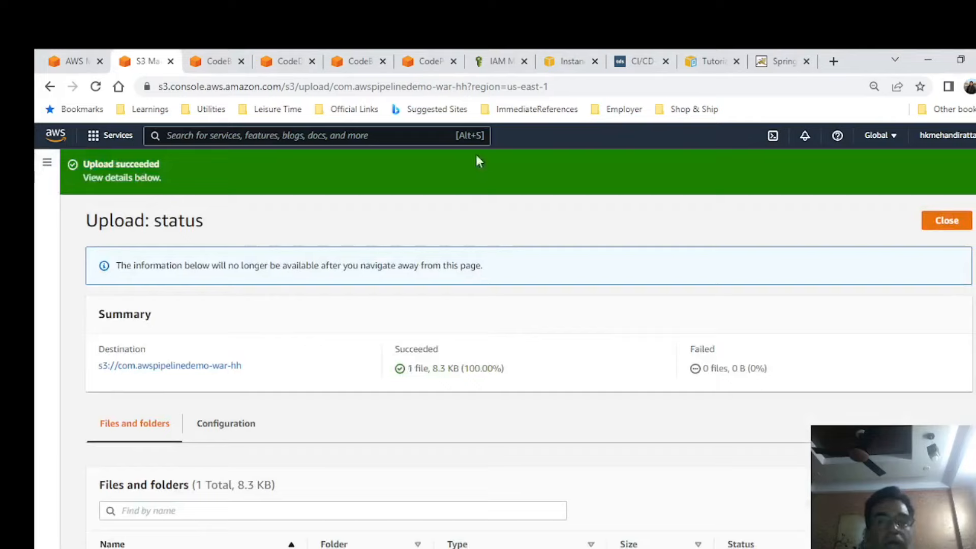
left_click(948, 223)
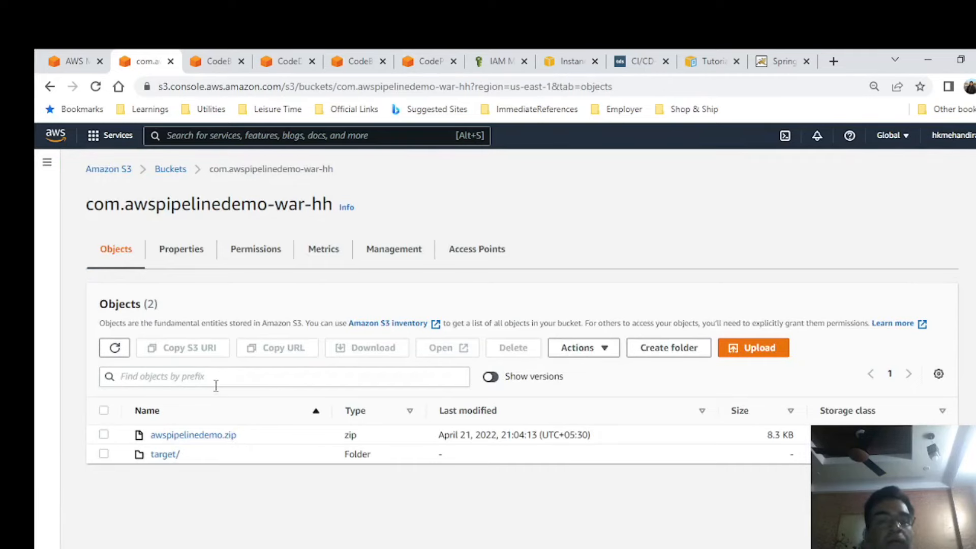
Return to the pipeline aws-pipelinedemo-s3-demo and monitor the progress of its stages for the newly uploaded source.
left_click(414, 62)
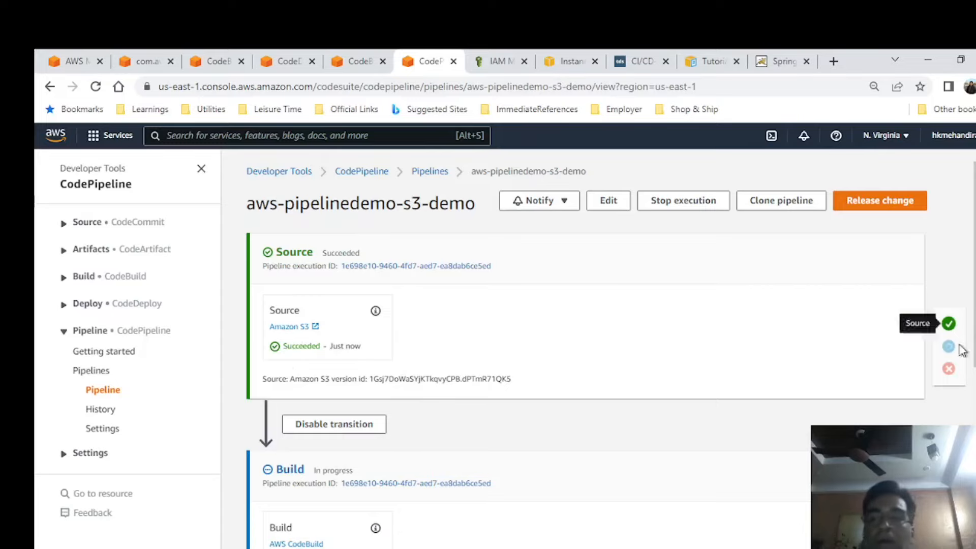
scroll(584, 351, "down", 2)
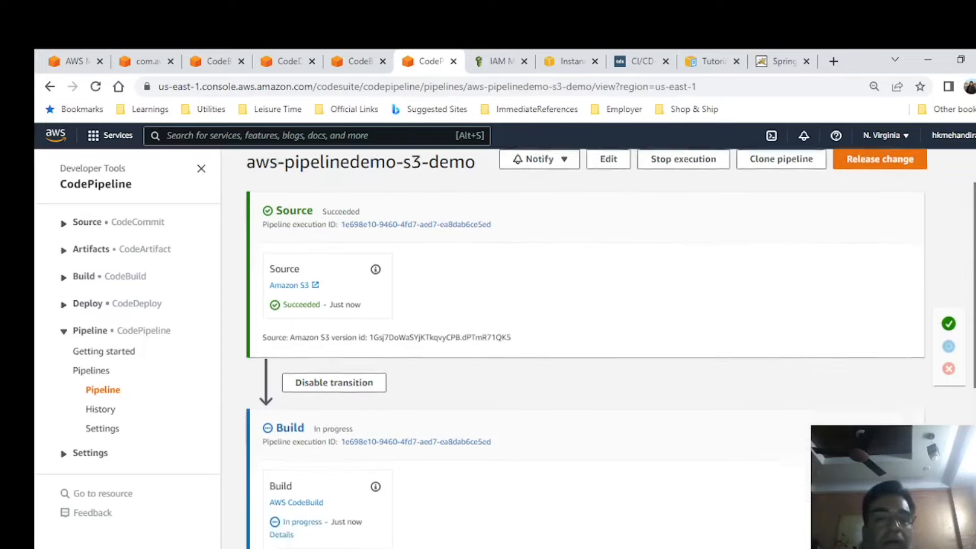
scroll(584, 350, "down", 1)
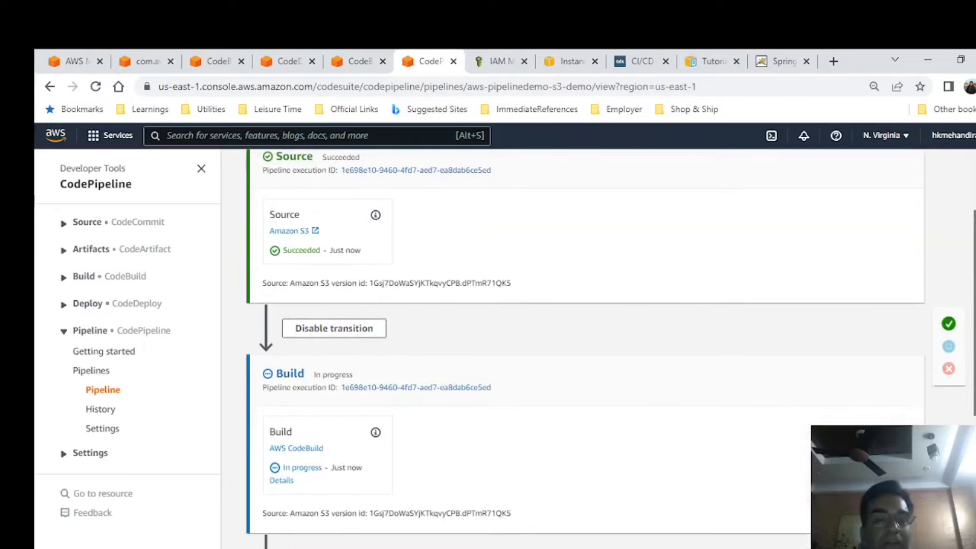
scroll(585, 350, "up", 1)
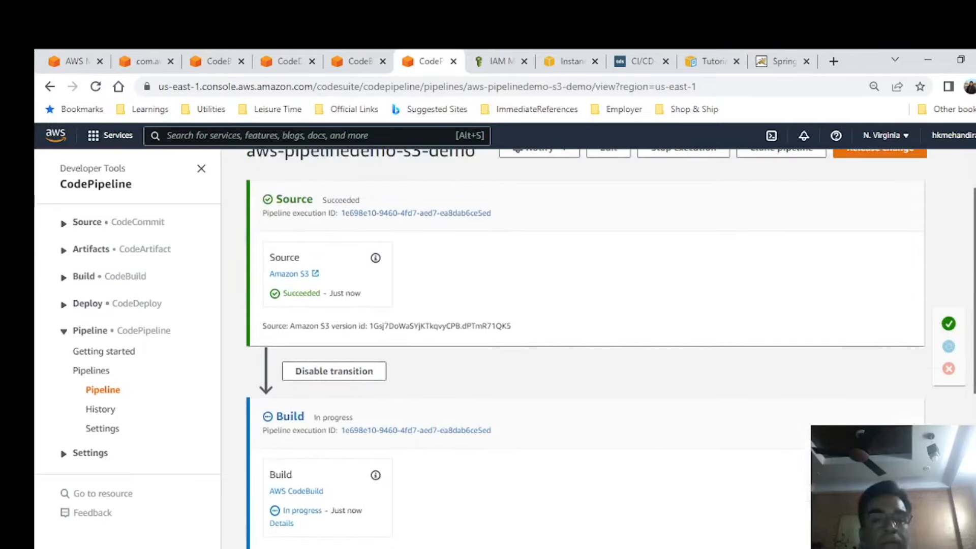
scroll(584, 351, "down", 1)
scroll(585, 351, "down", 1)
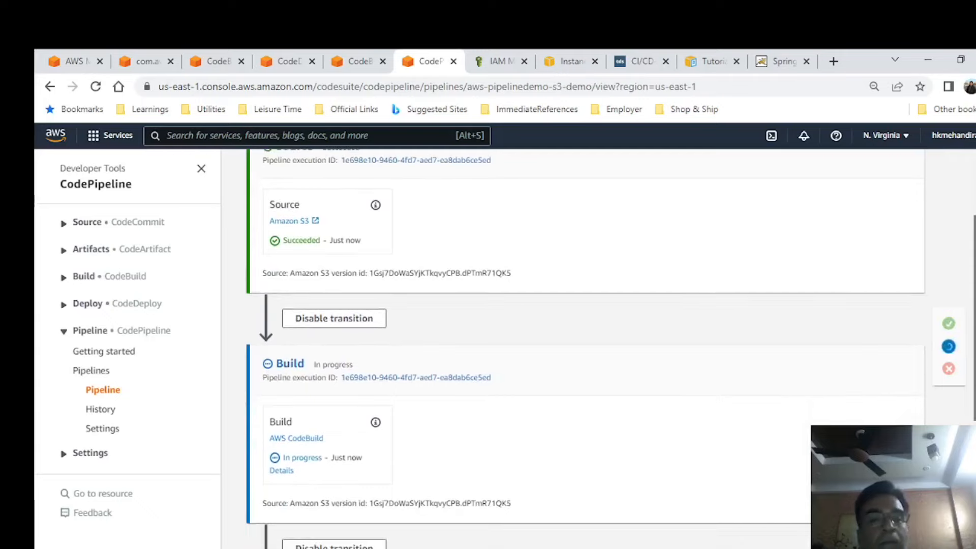
scroll(584, 351, "up", 2)
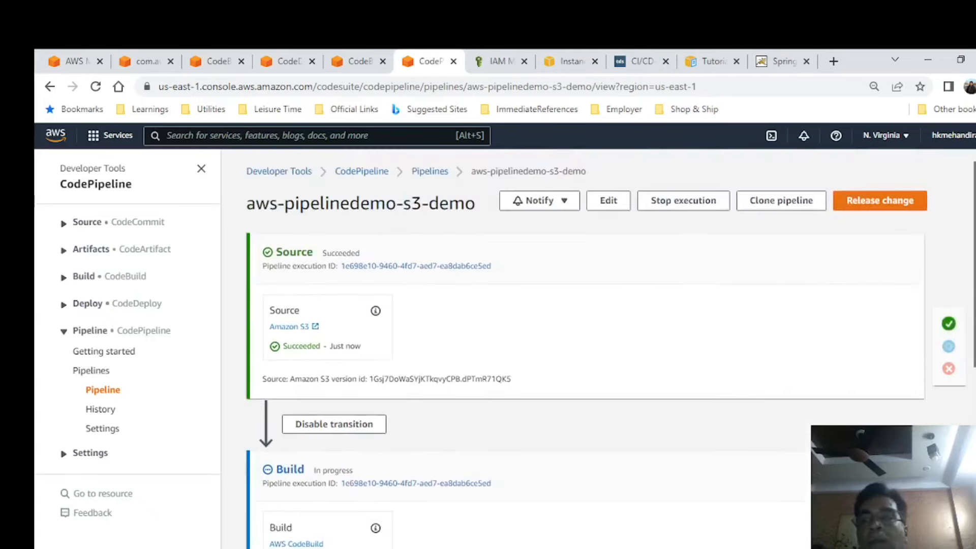
scroll(585, 351, "down", 2)
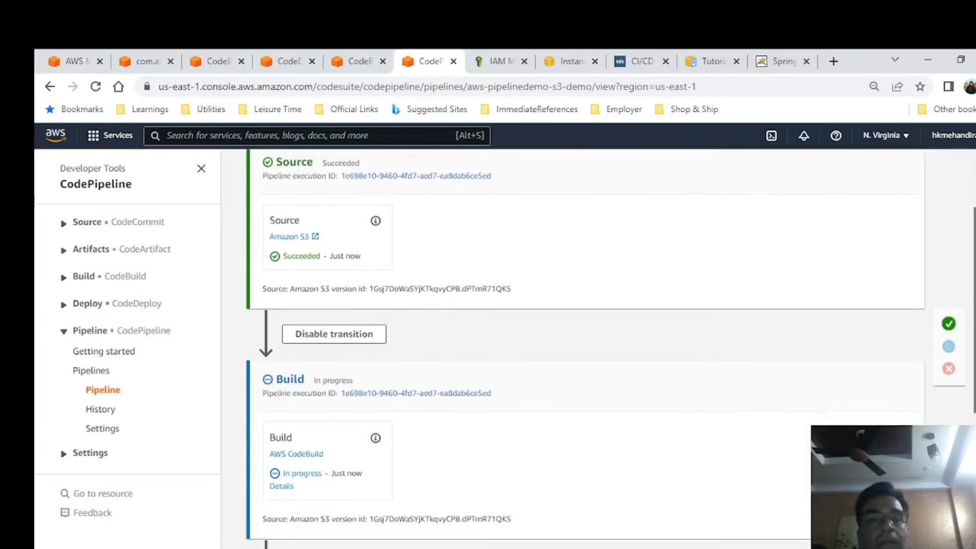
scroll(585, 350, "up", 2)
scroll(584, 351, "down", 4)
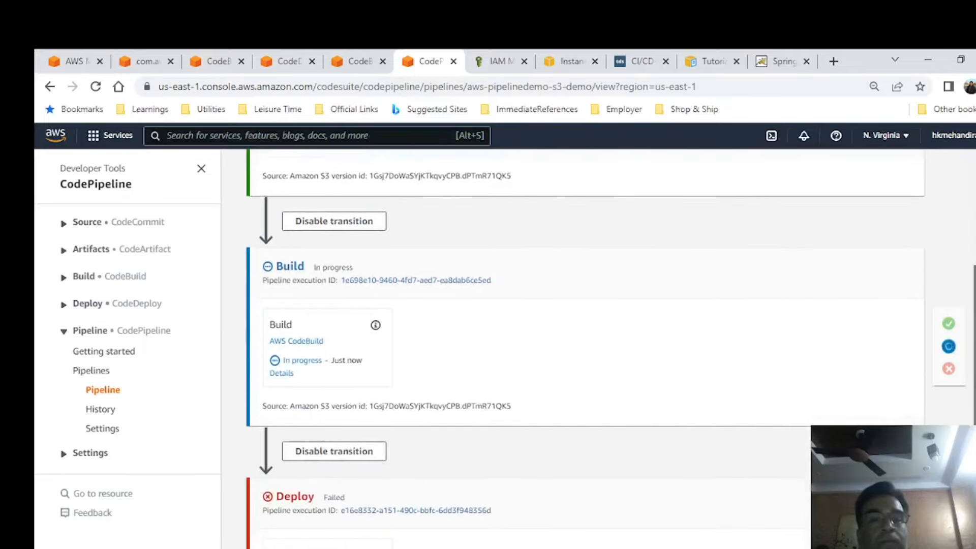
scroll(616, 467, "up", 1)
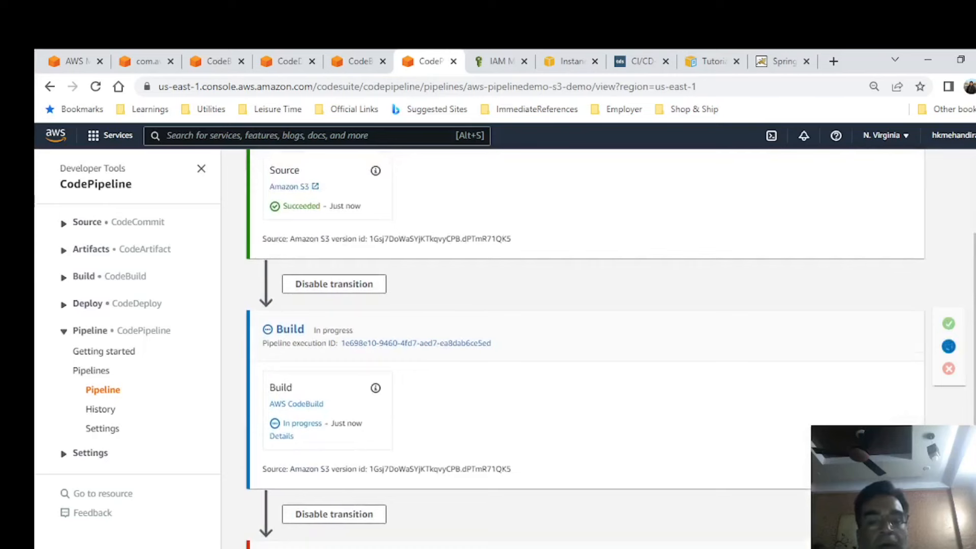
key("alt+Tab")
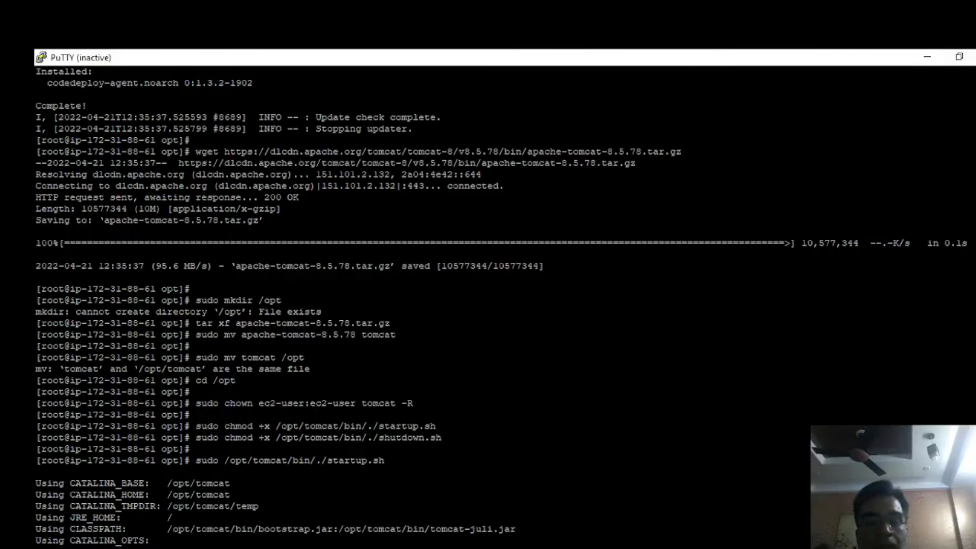
key("alt+Tab")
Back in the browser, open the CodeDeploy execution details of the pipeline's Deploy action.
key("alt+Tab")
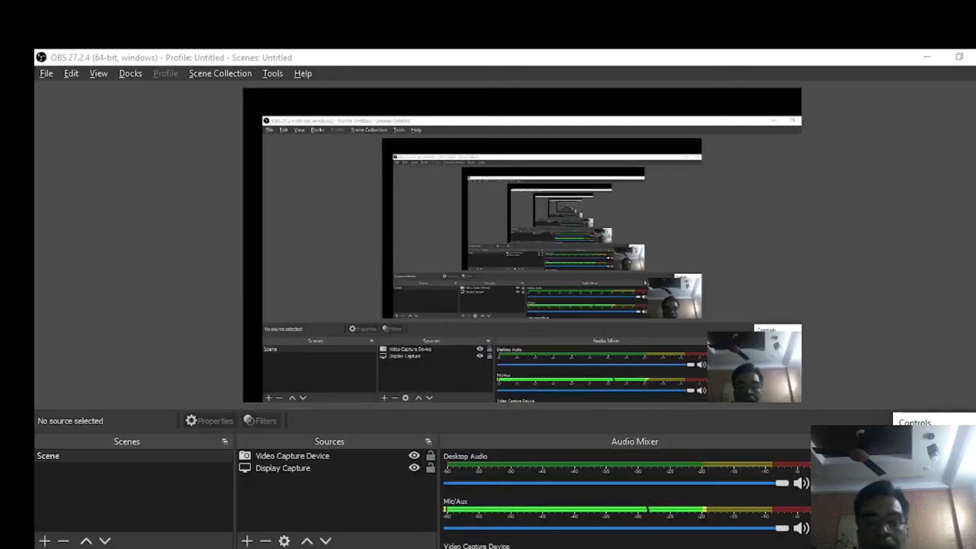
key("alt+Tab")
key("alt+Tab")
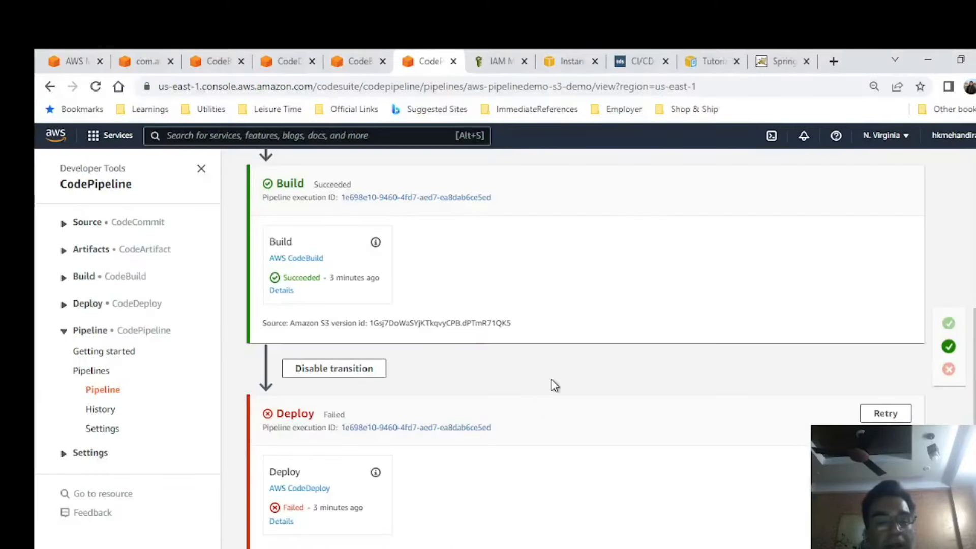
left_click(282, 522)
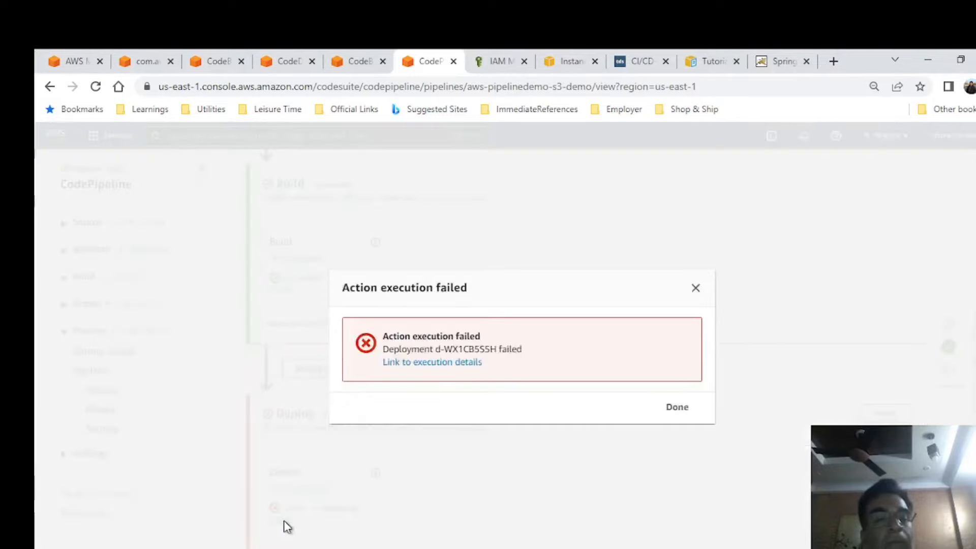
left_click(430, 362)
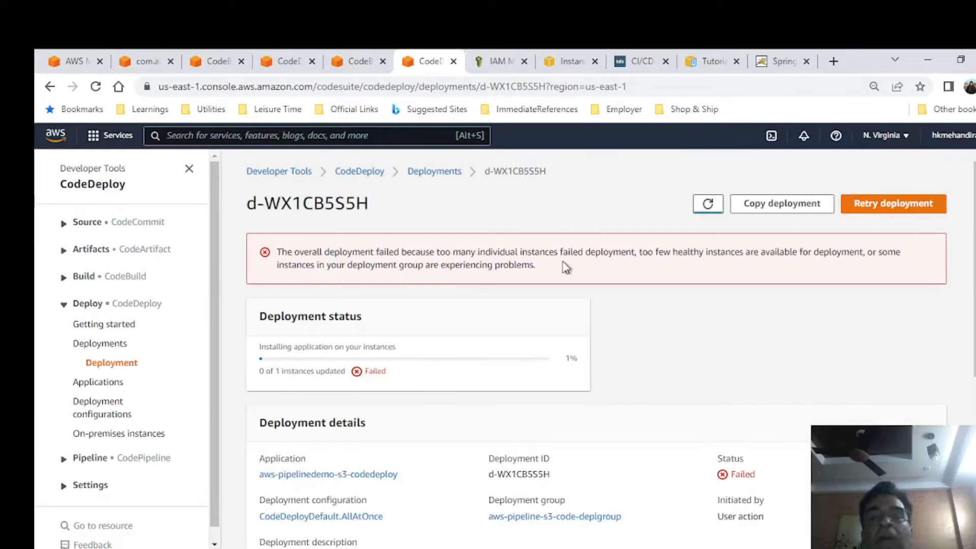
Open the failed instance's lifecycle events and examine the server_stop.sh event log, focusing on the Tomcat path in the error lines.
scroll(737, 349, "down", 6)
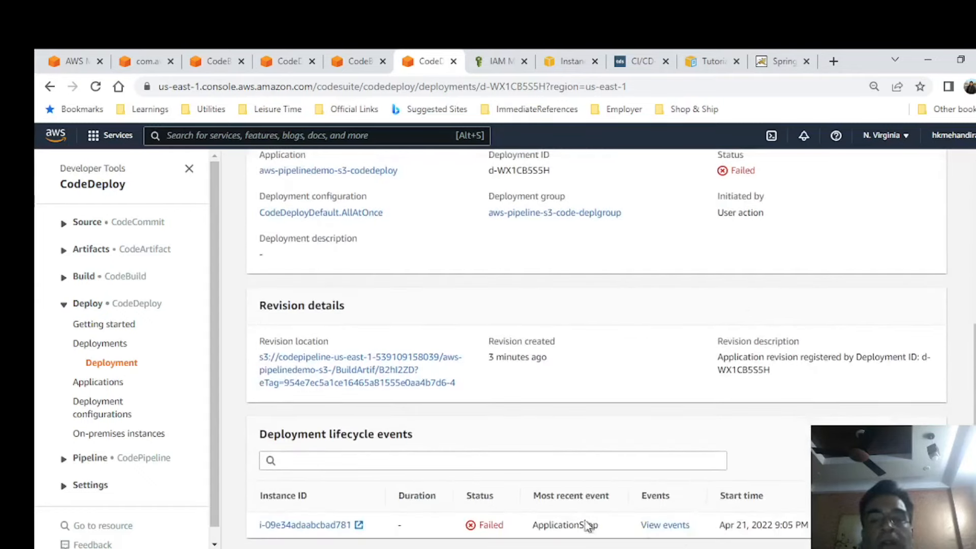
left_click(670, 525)
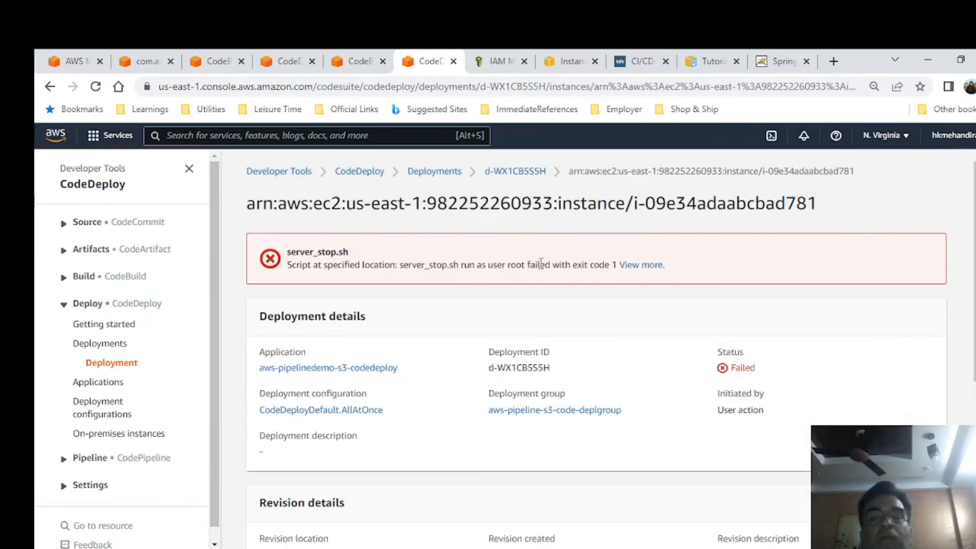
left_click(638, 267)
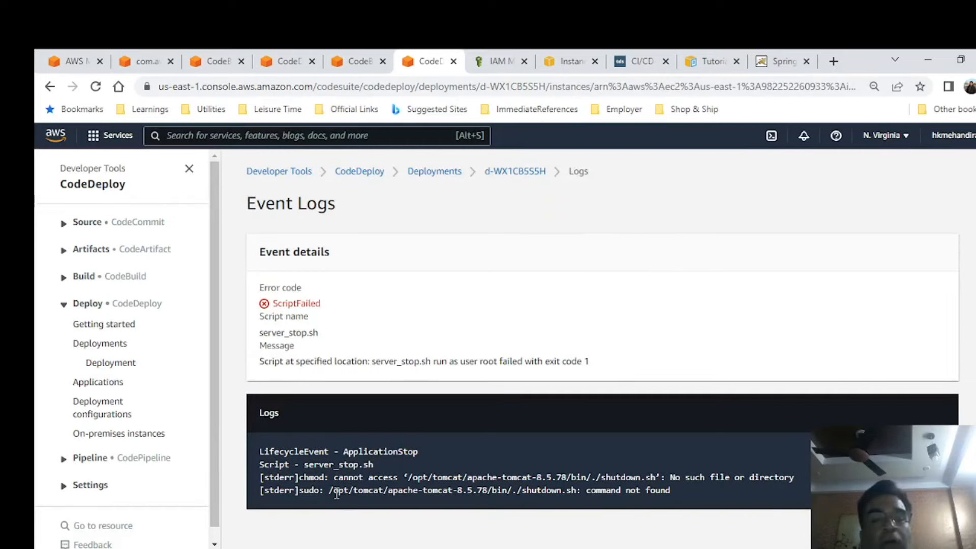
left_click_drag(389, 491, 495, 489)
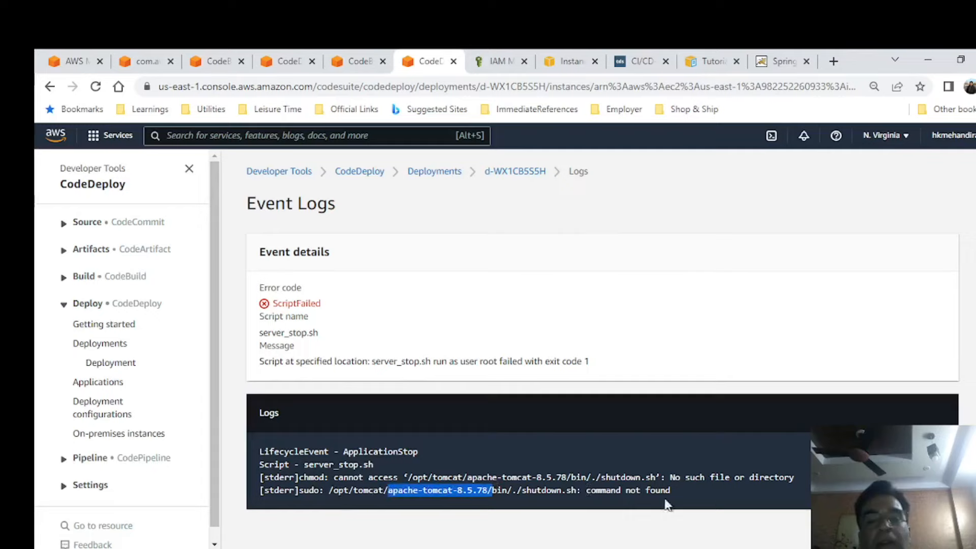
left_click_drag(686, 491, 464, 478)
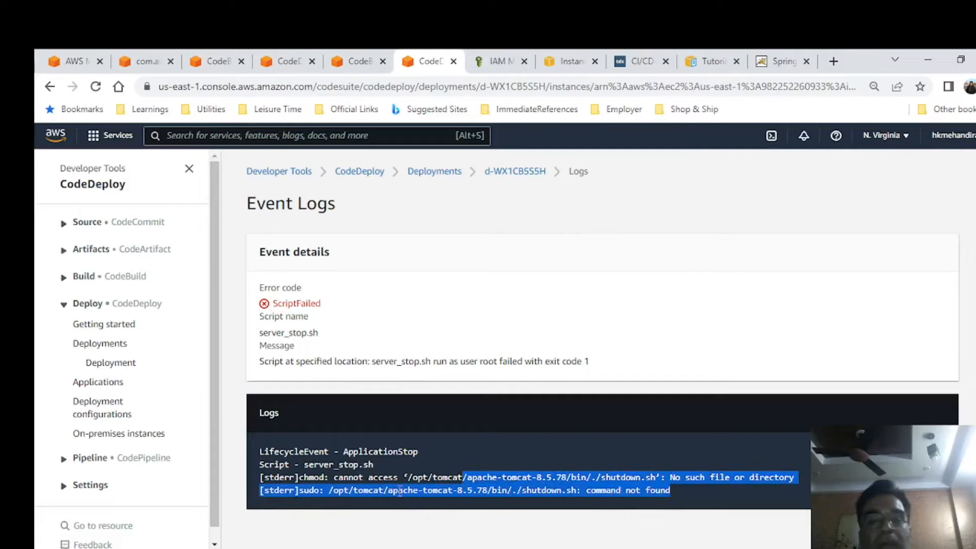
double_click(396, 491)
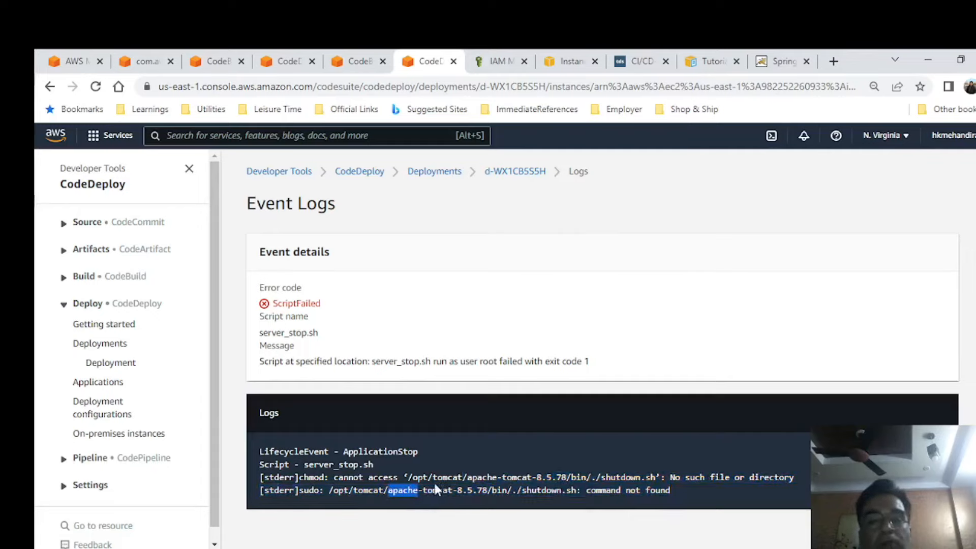
Switch to Eclipse and check the Tomcat paths in the scripts server_stop.sh and server_start.sh.
key("alt+Tab")
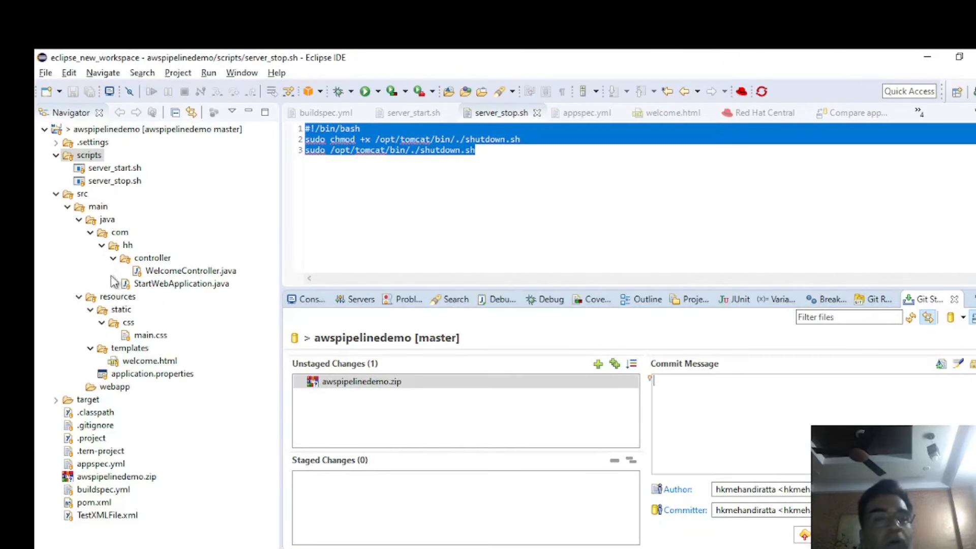
left_click(114, 181)
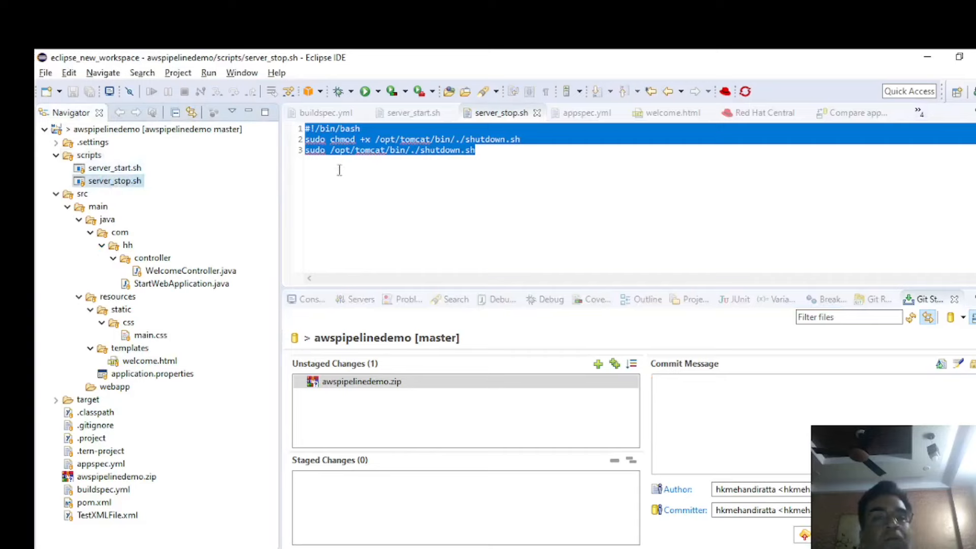
left_click(365, 168)
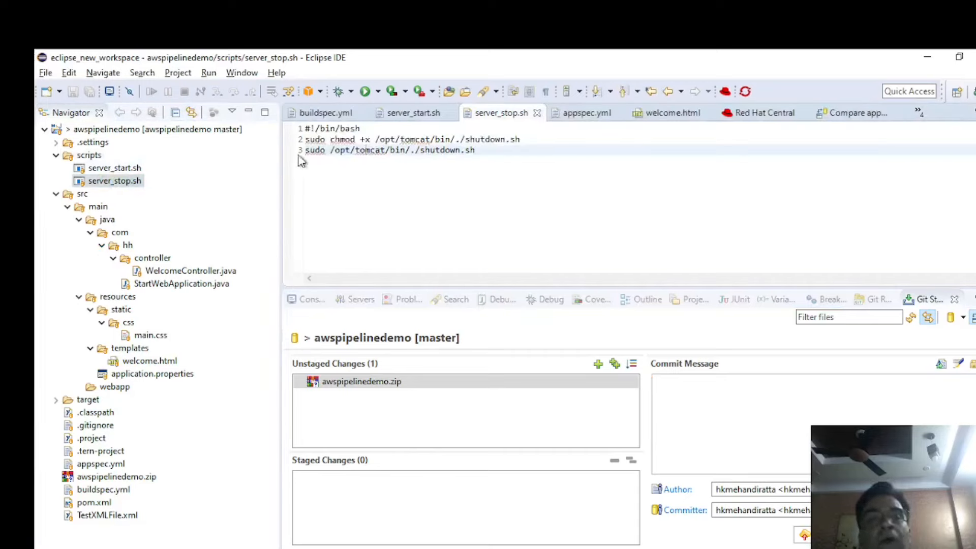
mouse_move(365, 153)
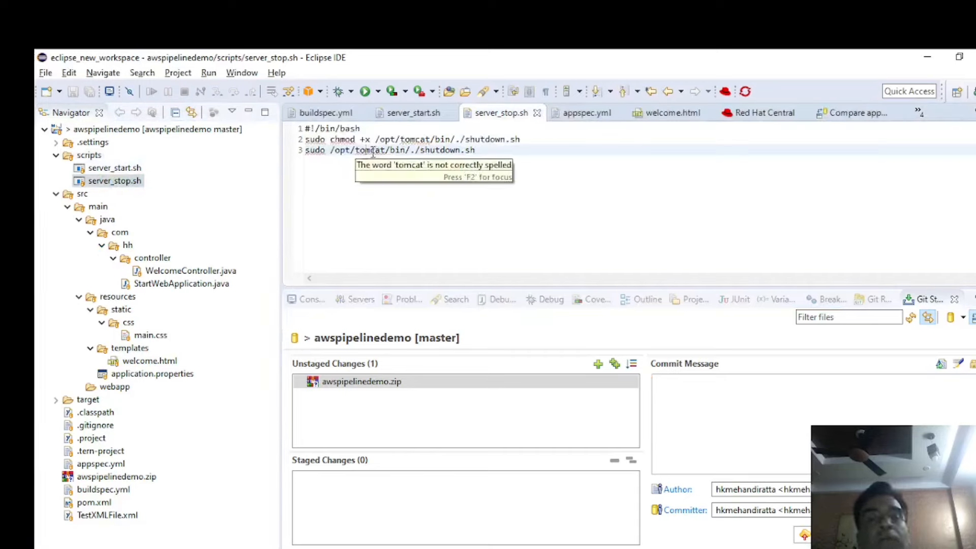
double_click(114, 168)
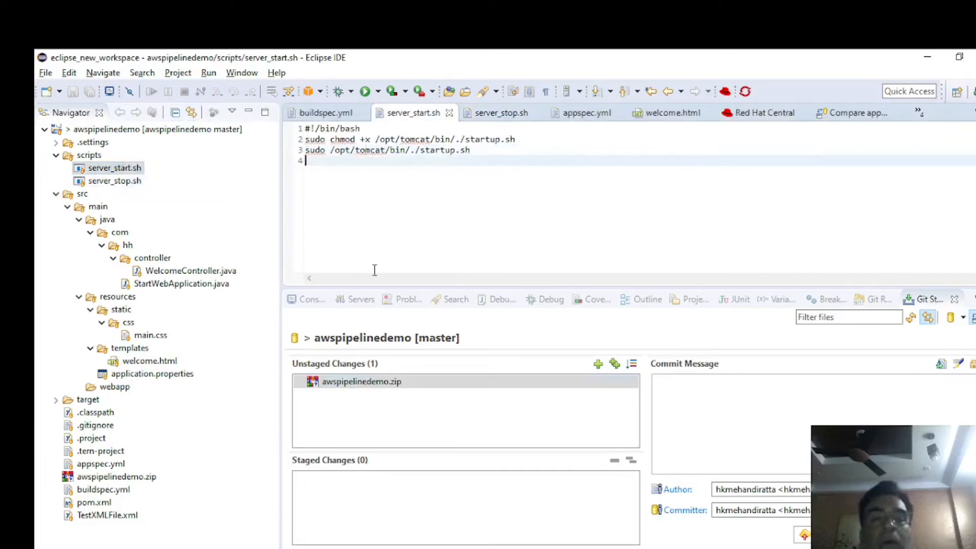
key("alt+Tab")
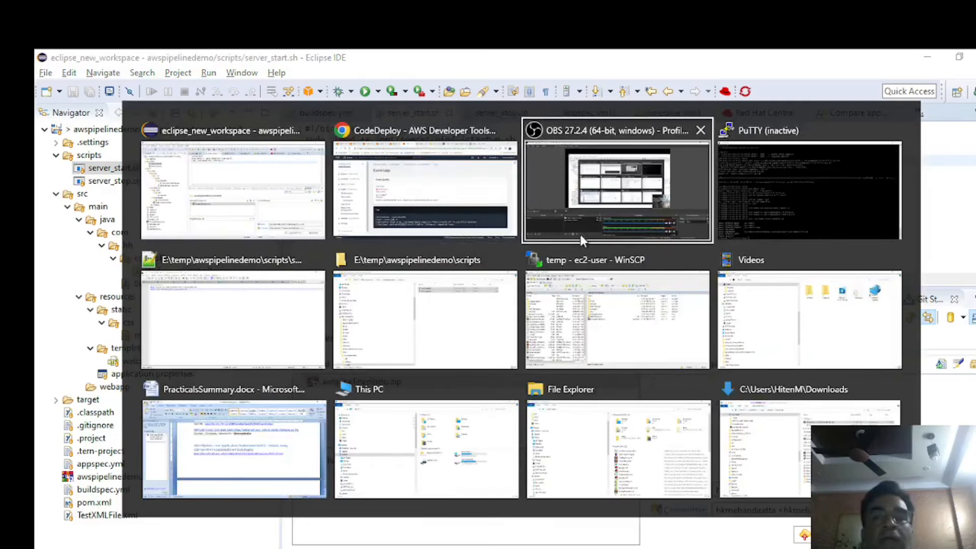
left_click(584, 237)
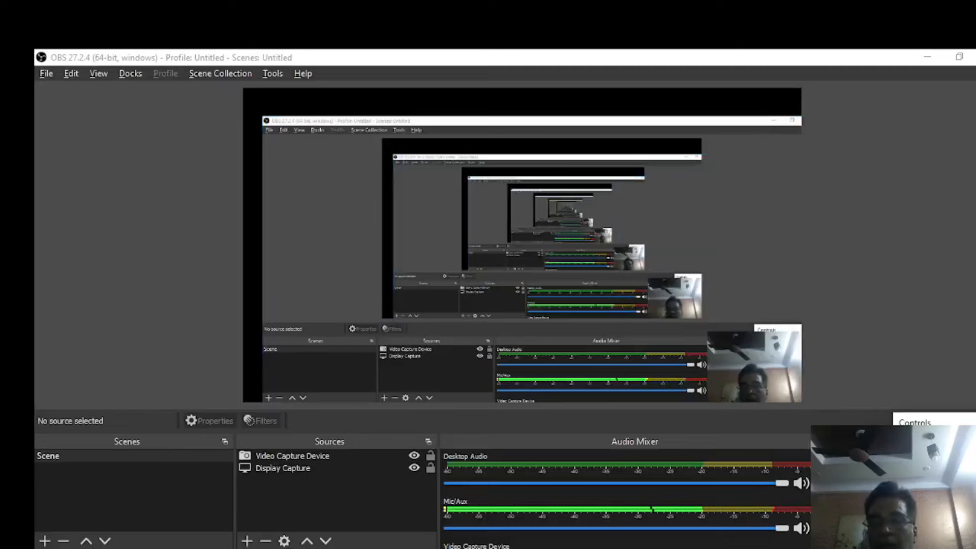
Switch to the browser, check the S3 bucket's objects, and review the stages of the pipeline aws-pipelinedemo-s3-demo.
key("alt+Tab")
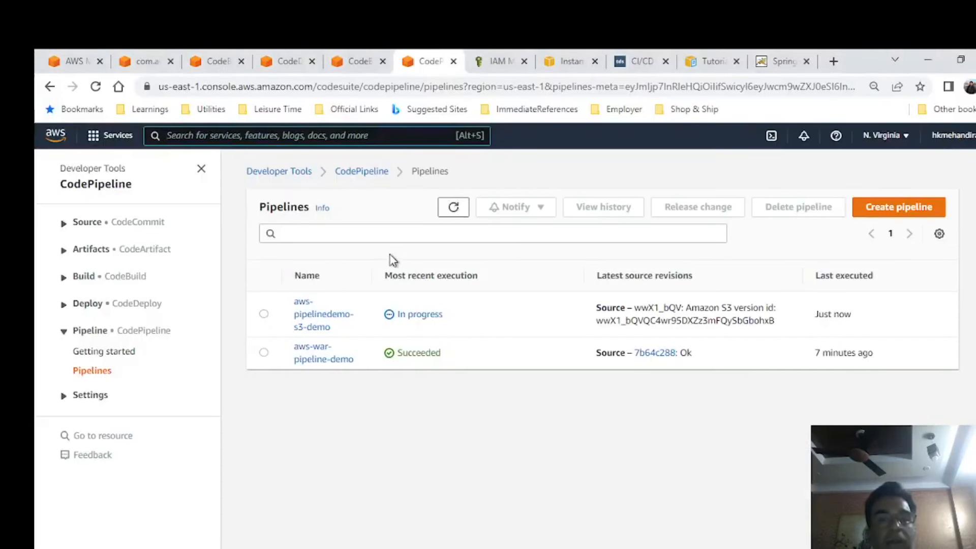
left_click(145, 61)
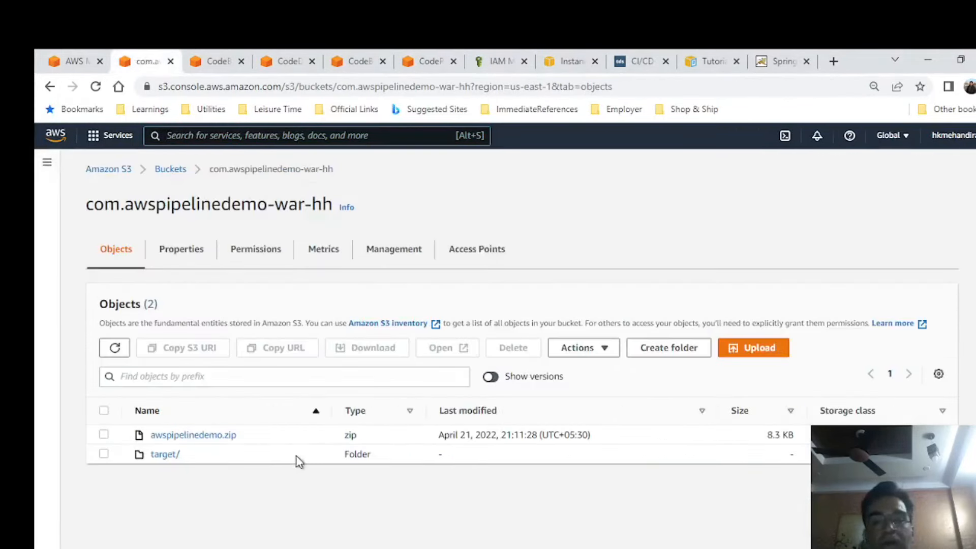
left_click(362, 61)
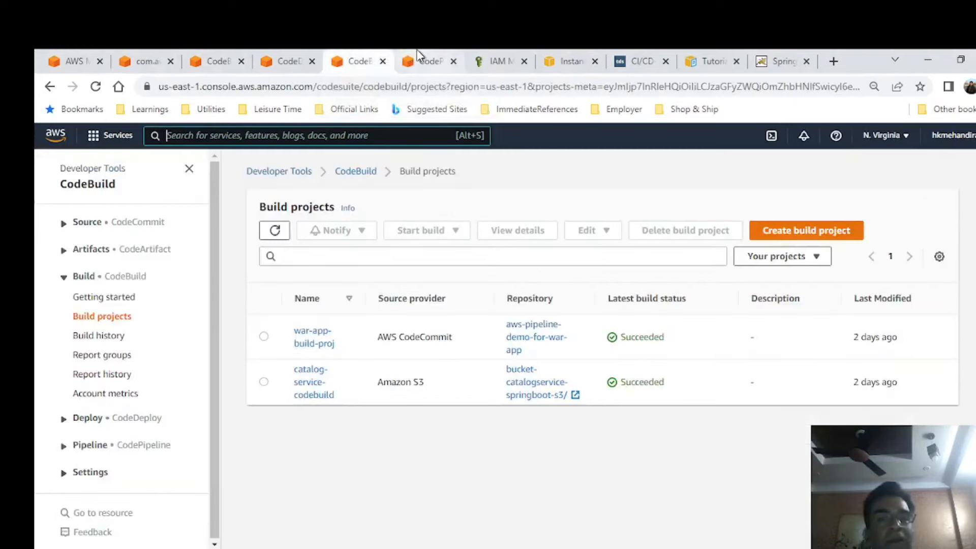
left_click(421, 61)
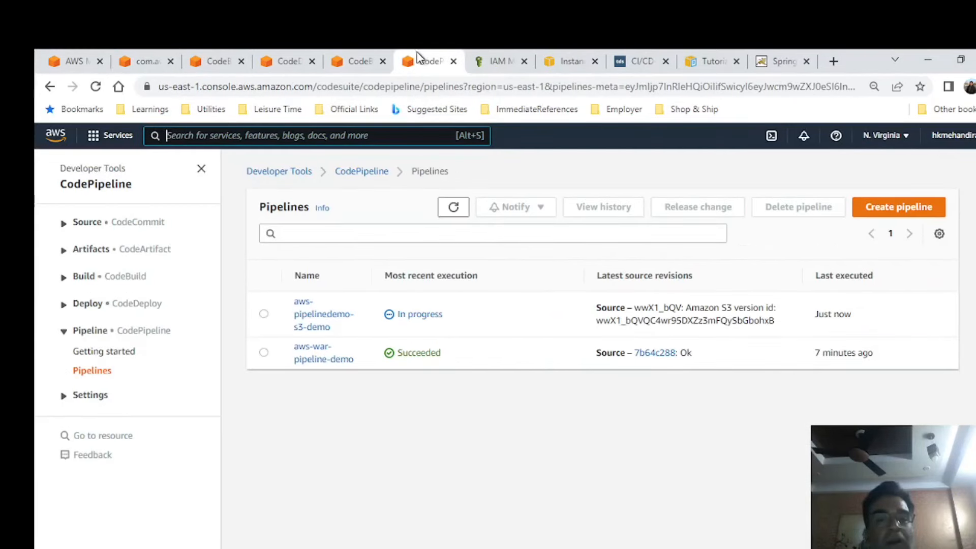
left_click(315, 320)
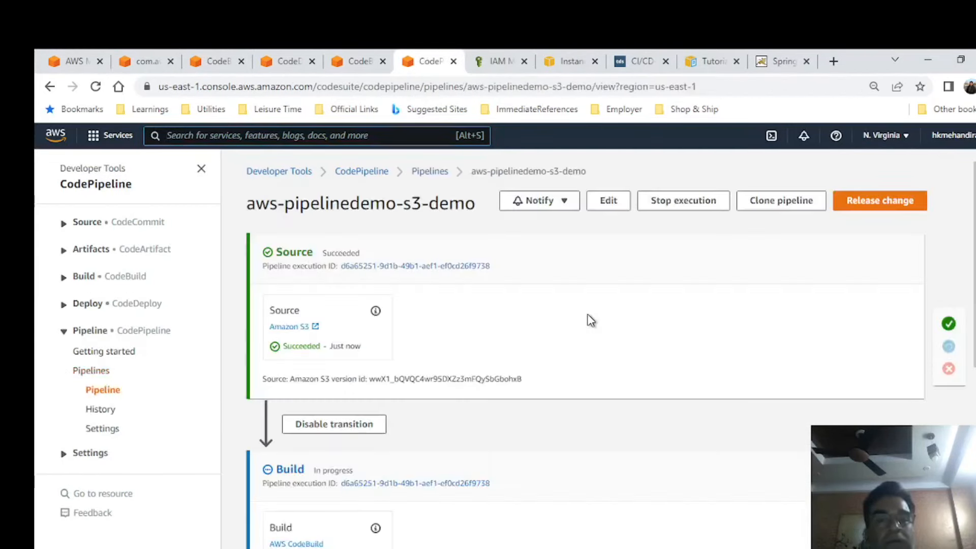
scroll(583, 384, "down", 5)
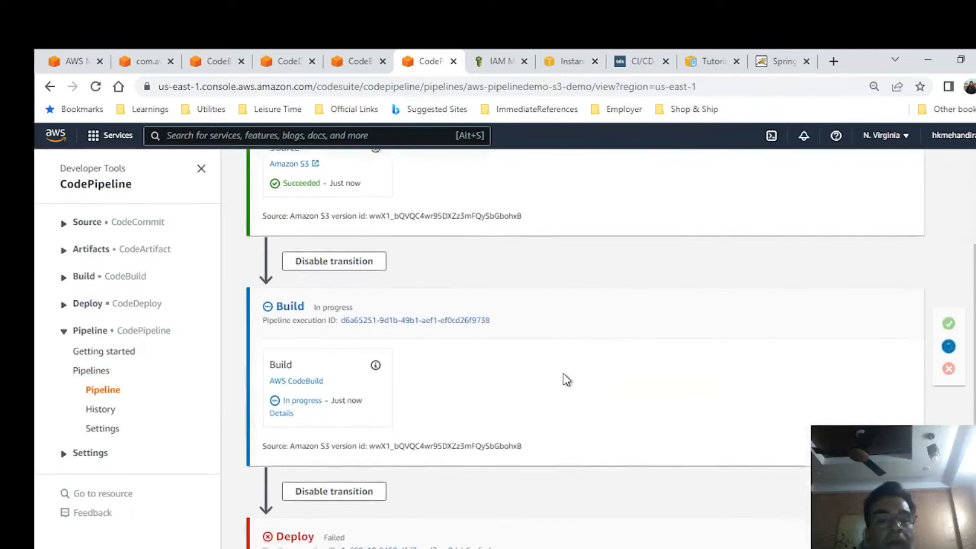
scroll(573, 374, "up", 1)
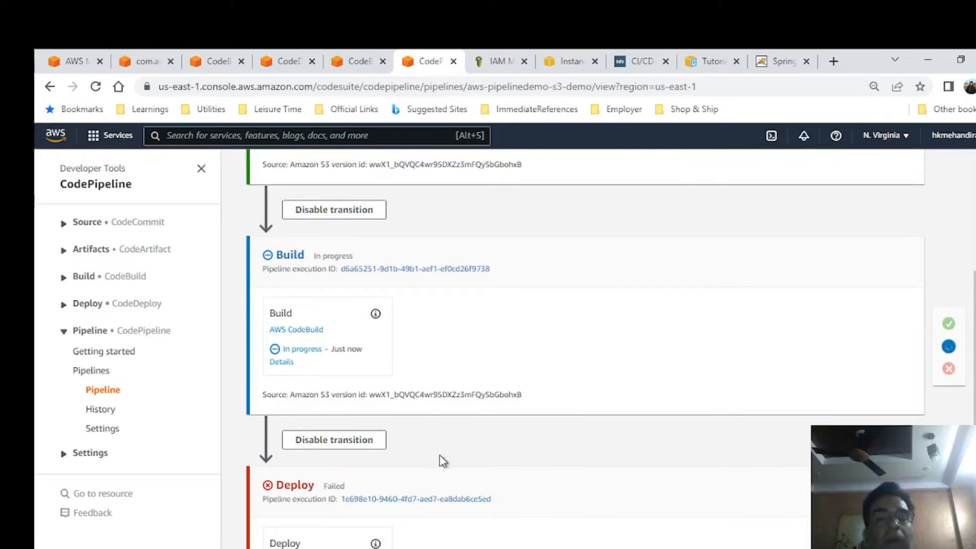
left_click(374, 548)
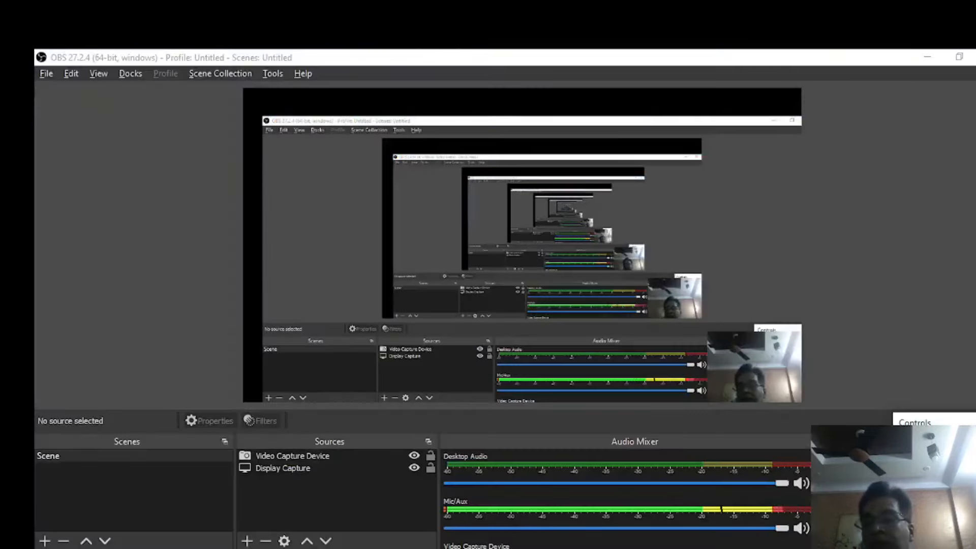
key("alt+Tab")
key("alt+Tab")
In the browser, review the deployed application page, the pipeline stages, the EC2 instance and the build project aws-pipelinedemo-s3.
left_click(592, 212)
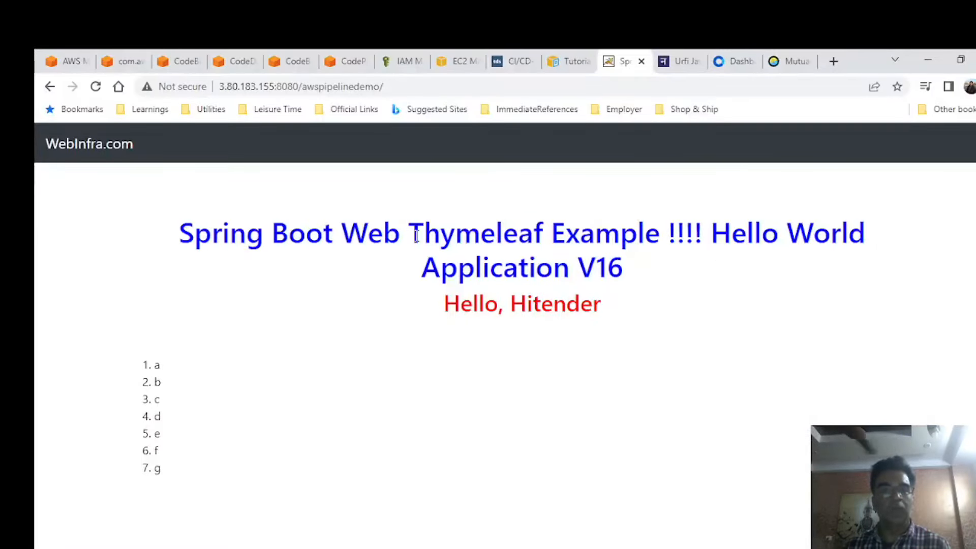
left_click(337, 60)
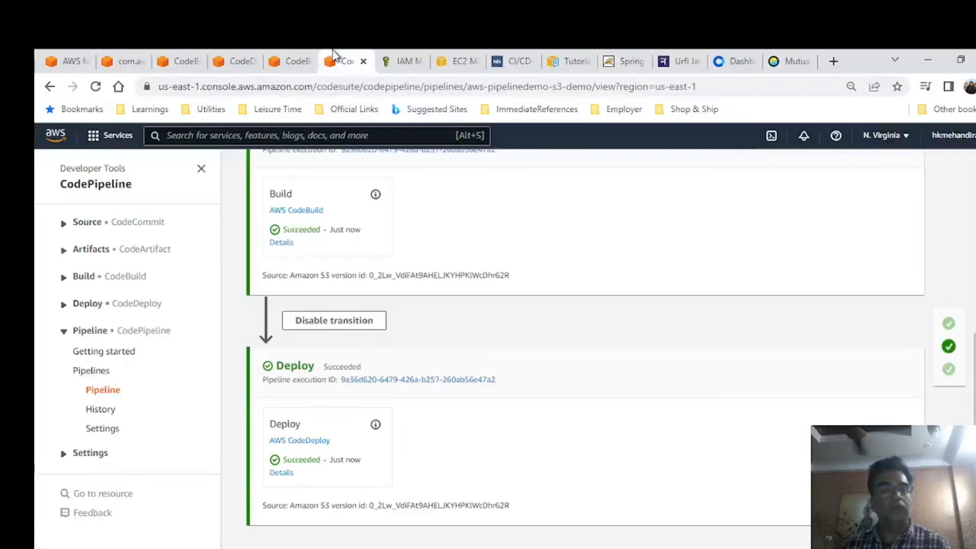
left_click(304, 57)
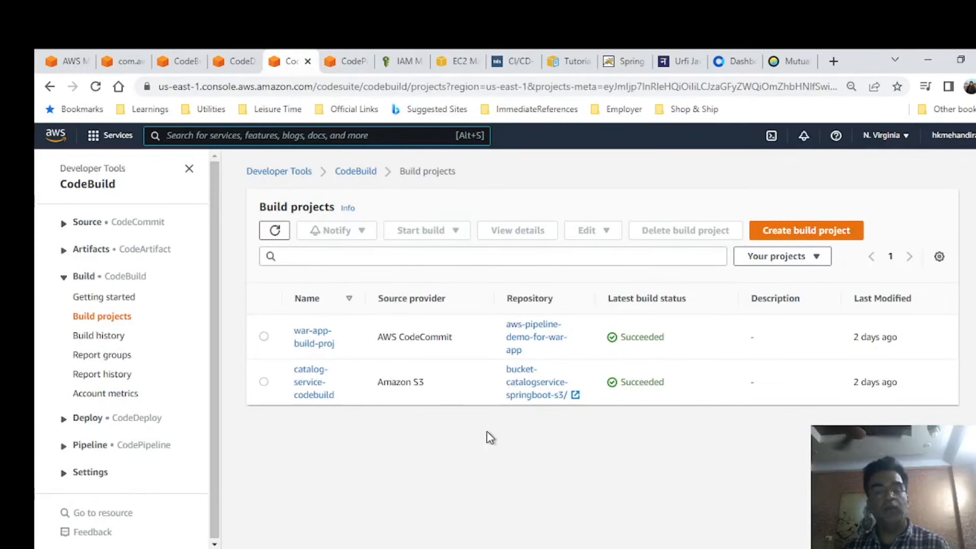
left_click(453, 57)
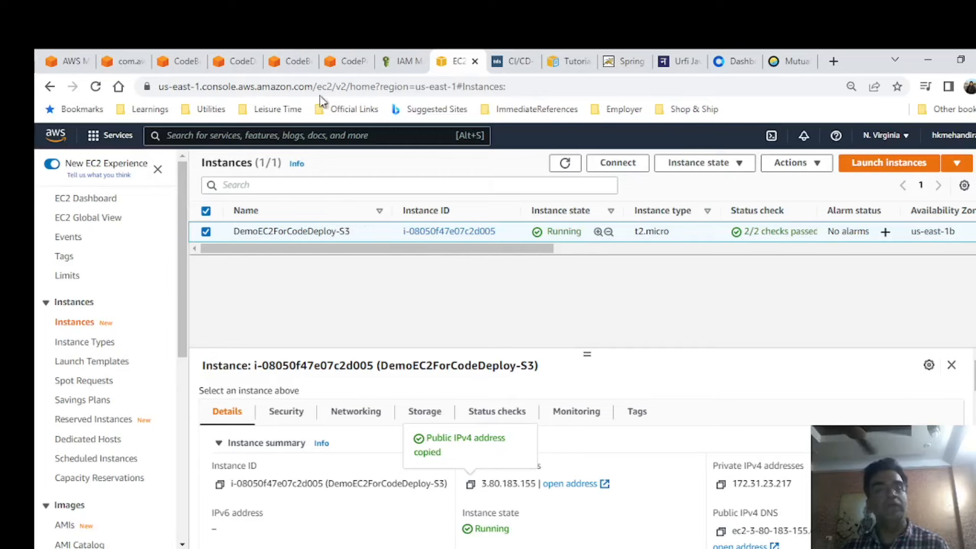
left_click(168, 56)
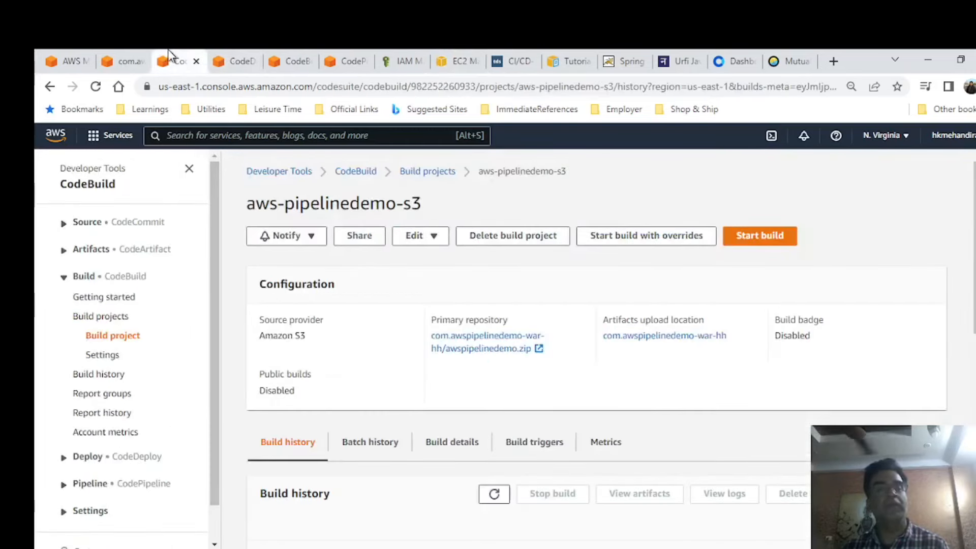
Review the deployment group aws-pipeline-s3-code-deplgroup and open it for editing to examine its EC2 instance tag configuration.
left_click(251, 63)
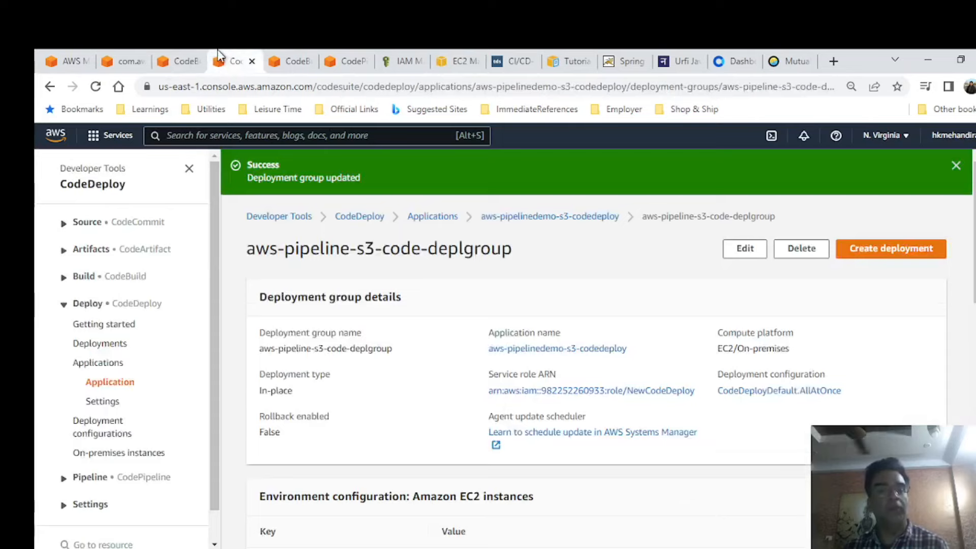
scroll(579, 342, "down", 5)
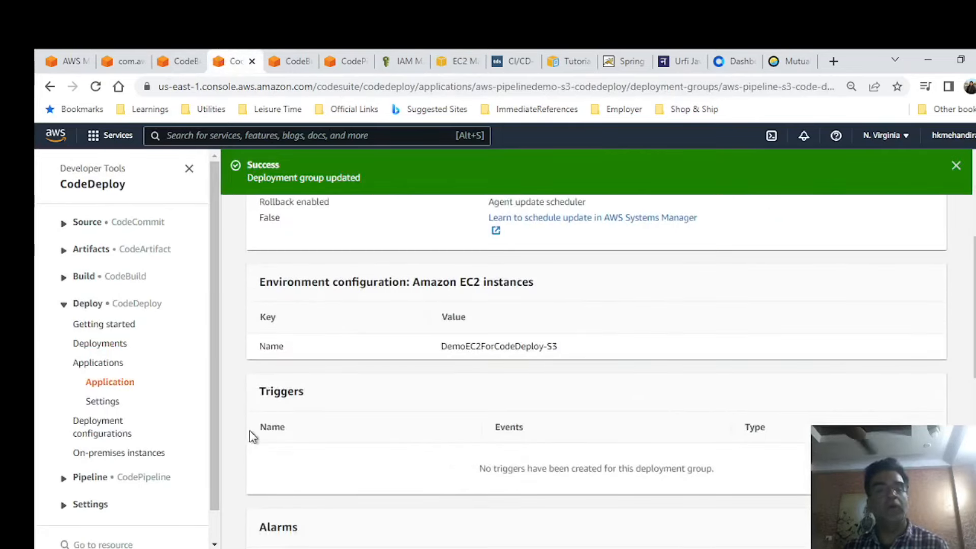
scroll(795, 394, "up", 5)
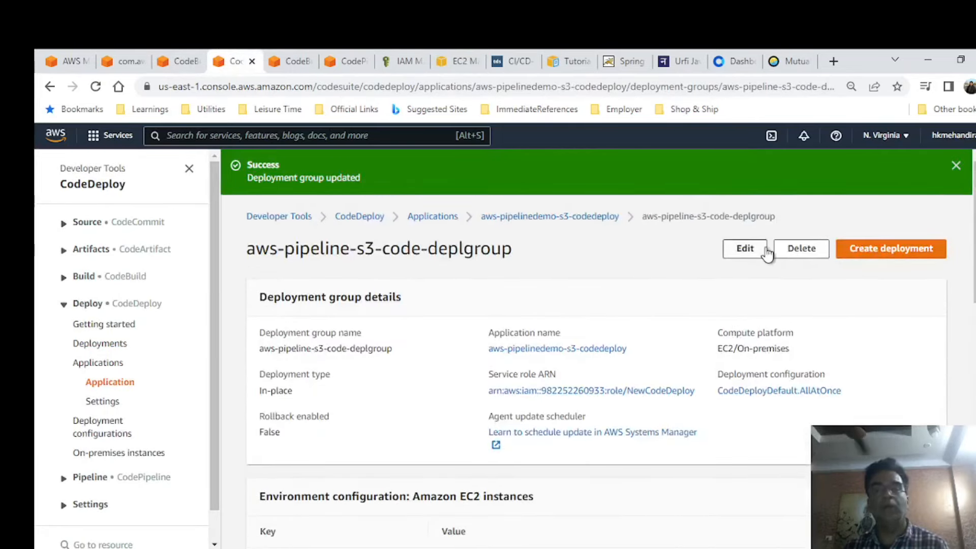
left_click(746, 249)
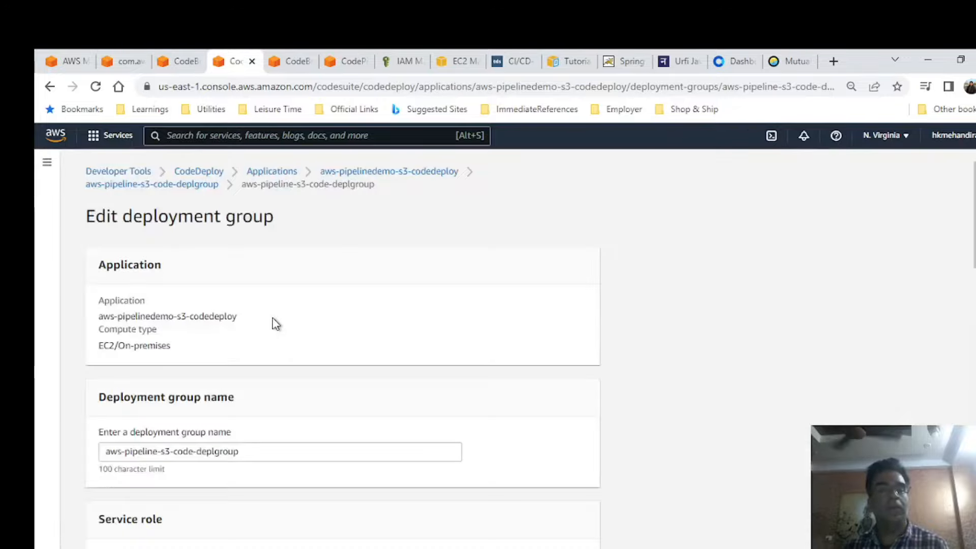
scroll(272, 320, "down", 5)
scroll(266, 313, "down", 7)
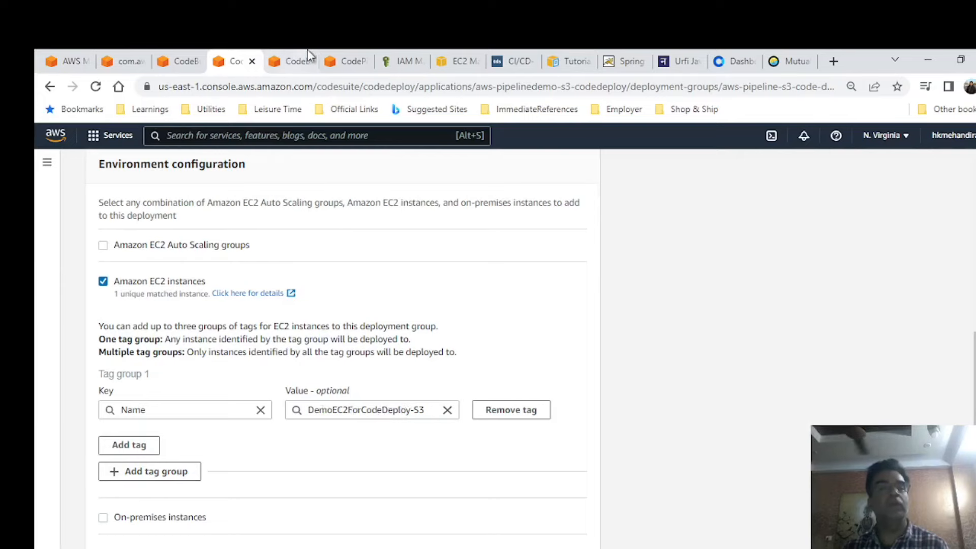
Check the EC2 instance DemoEC2ForCodeDeploy-S3 and highlight the version in the deployed application page's heading.
left_click(407, 58)
left_click(470, 57)
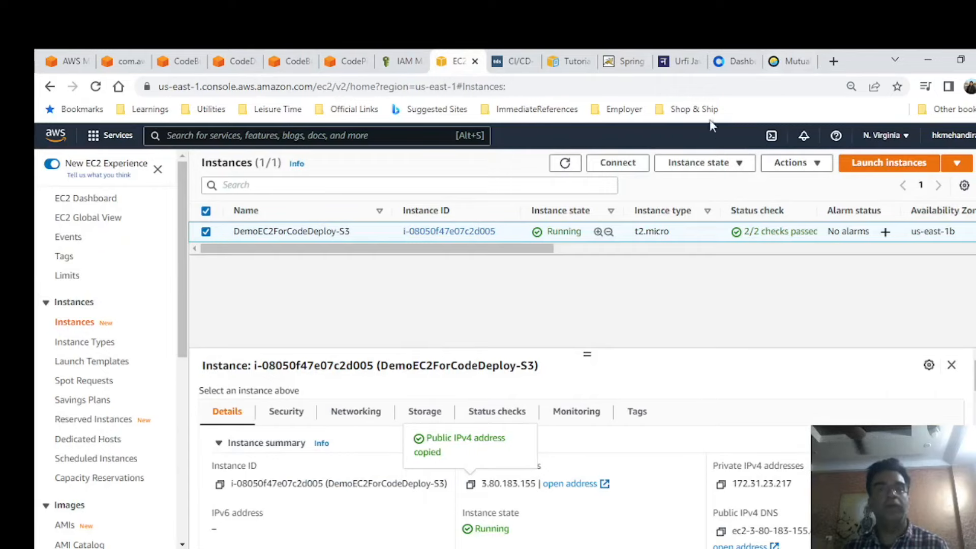
left_click(618, 61)
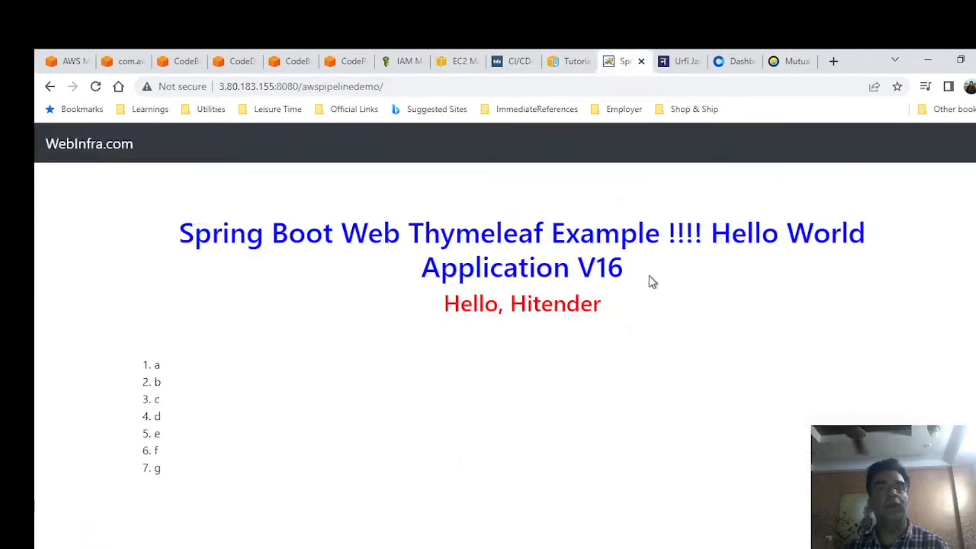
left_click_drag(634, 268, 580, 264)
Switch to Eclipse and compare the heading version in welcome.html, checking the file among the unstaged changes.
key("alt+Tab")
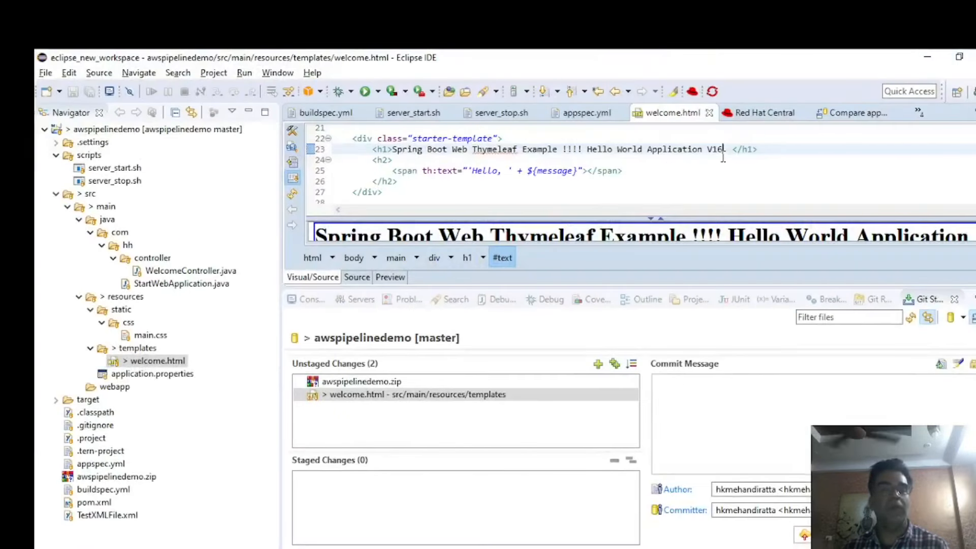
left_click(722, 152)
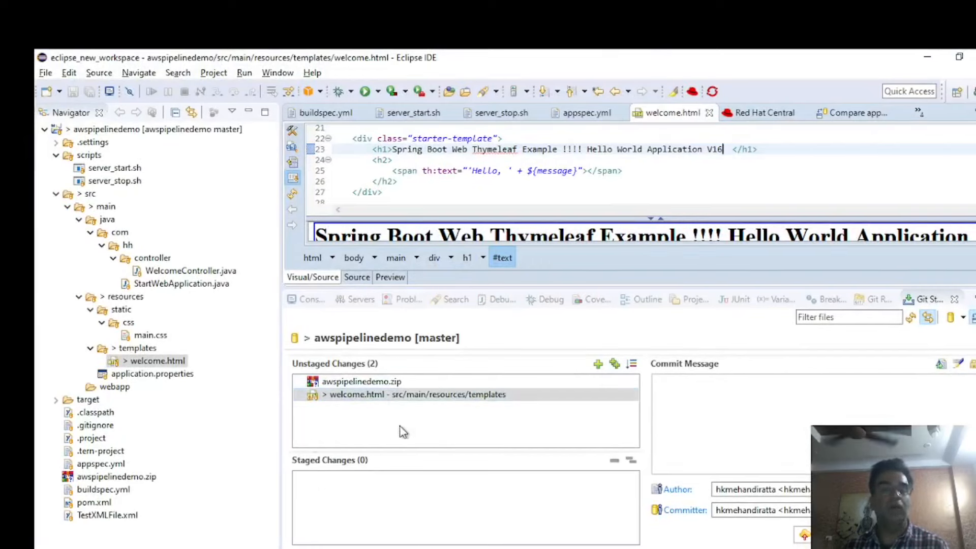
left_click(422, 396)
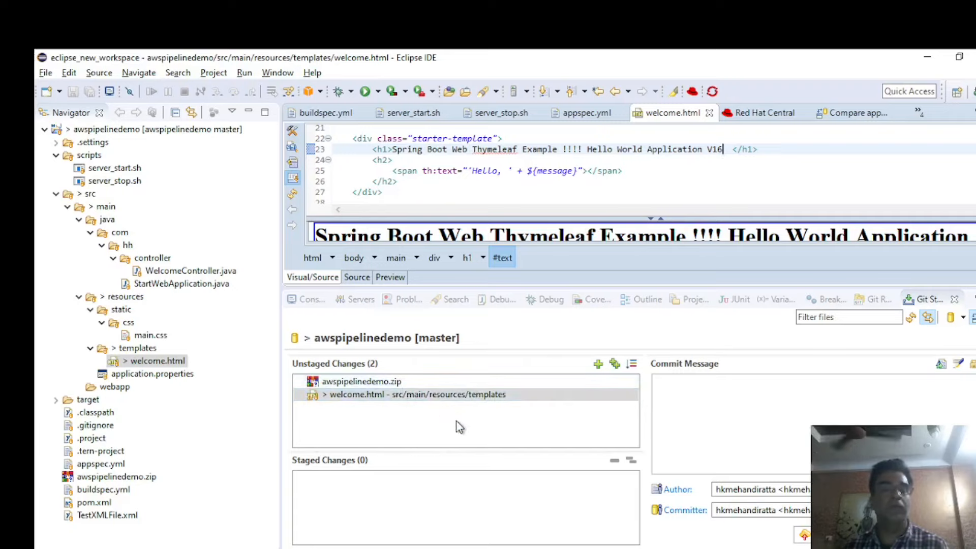
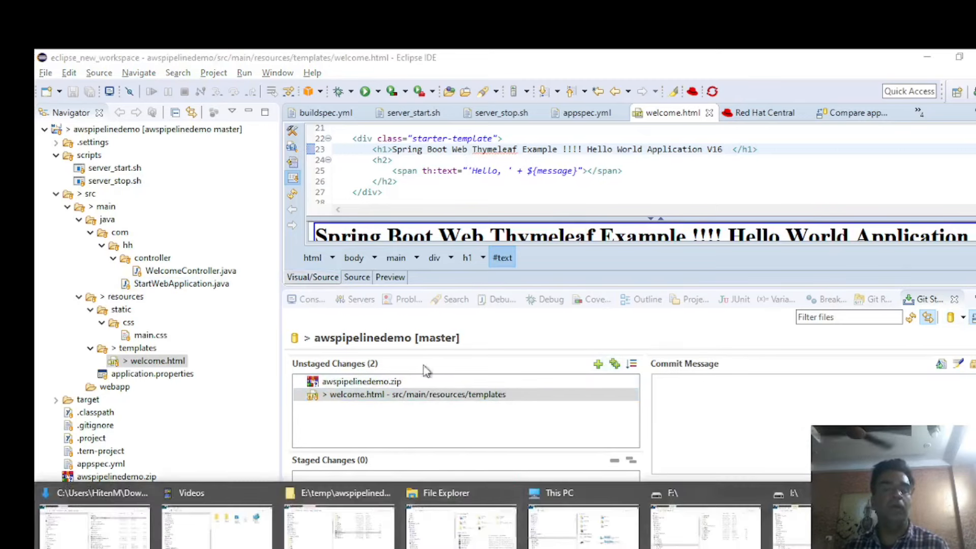
Switch to Notepad++, copy the build project role name codebuild-bookapp-buildproj-service-role, and look up and open that role in IAM in the browser.
mouse_move(316, 544)
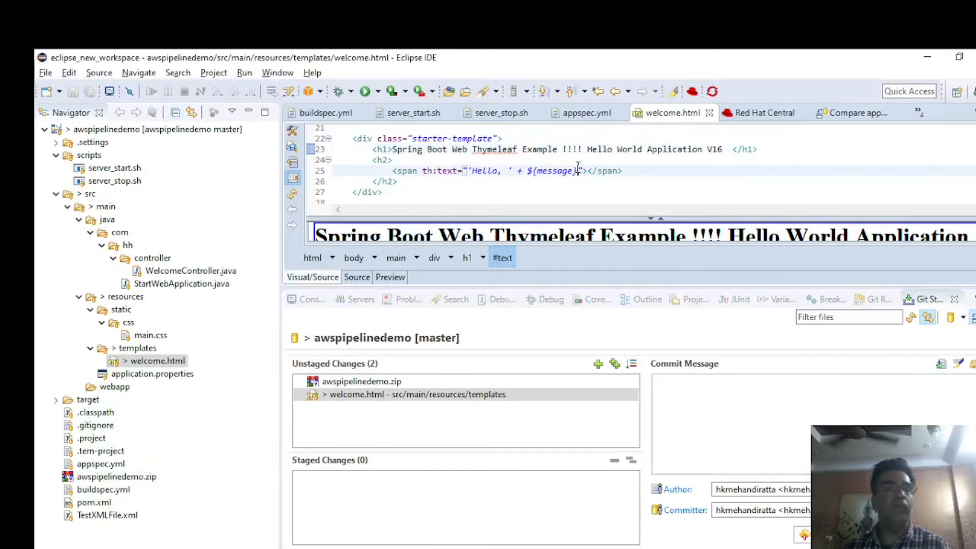
key("alt+Tab")
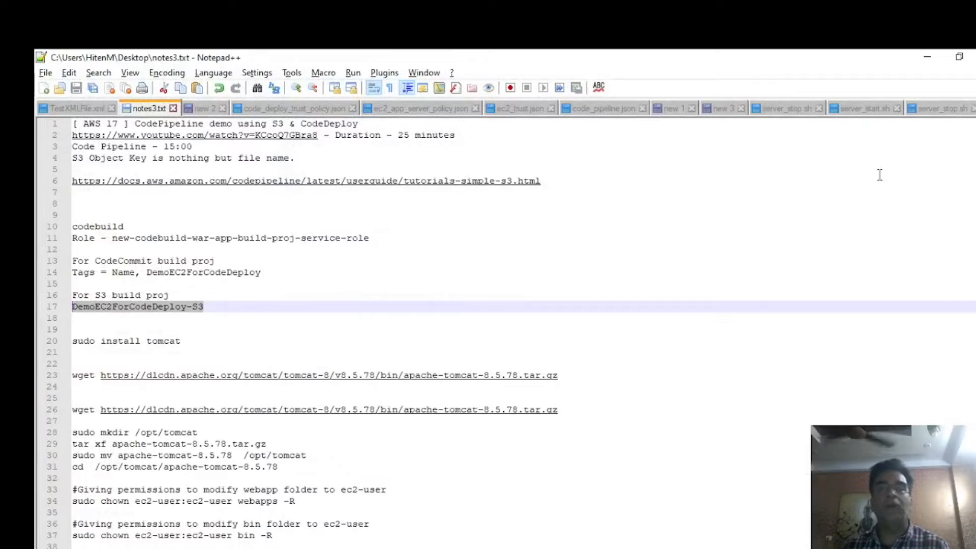
left_click(716, 110)
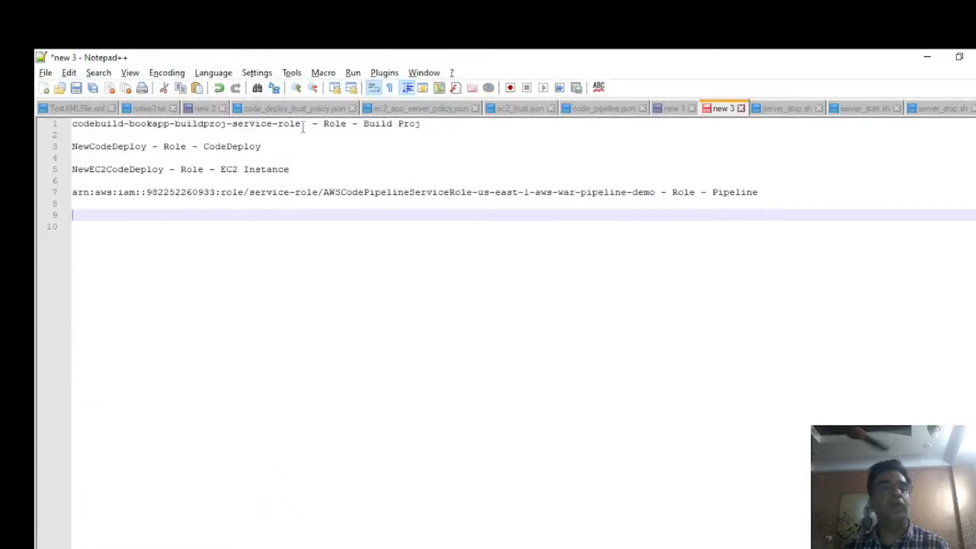
left_click_drag(303, 126, 56, 111)
key("ctrl+c")
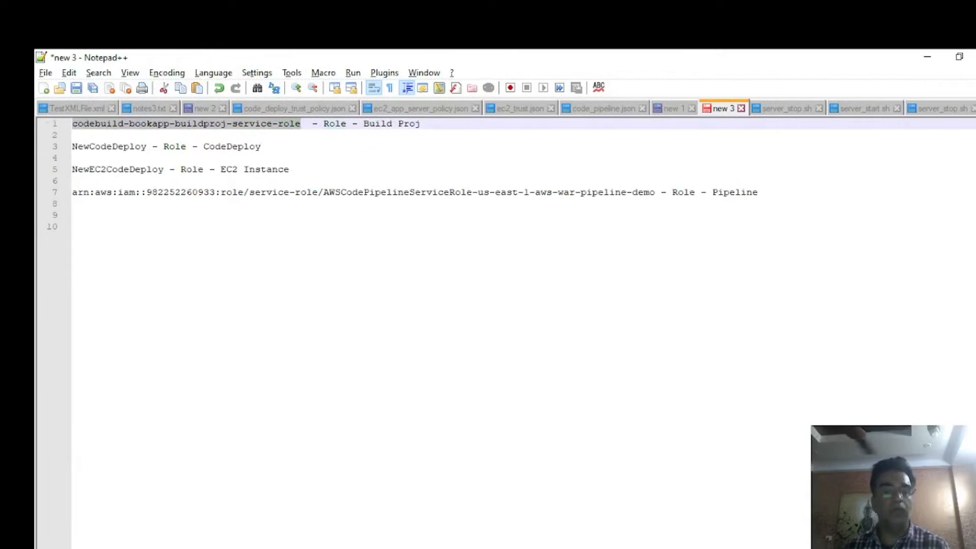
key("alt+Tab")
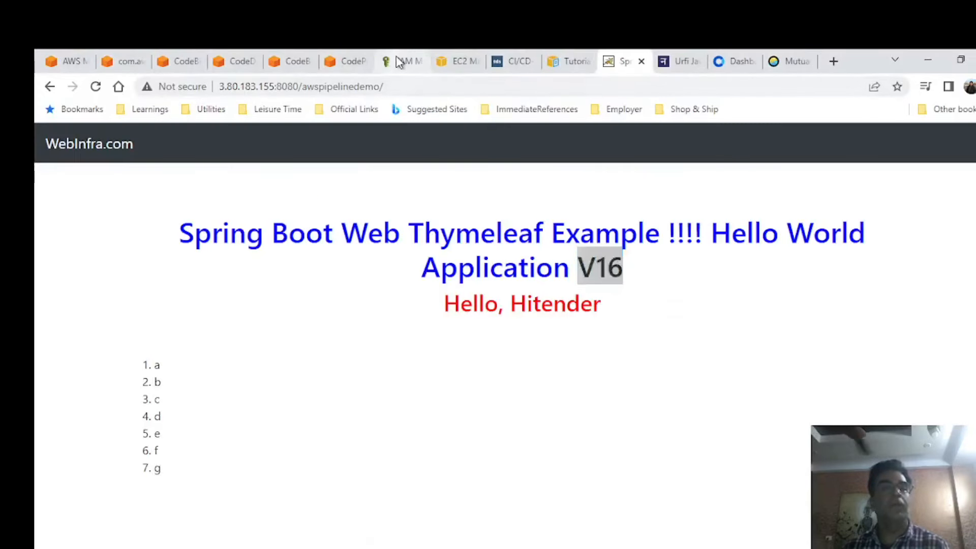
left_click(401, 61)
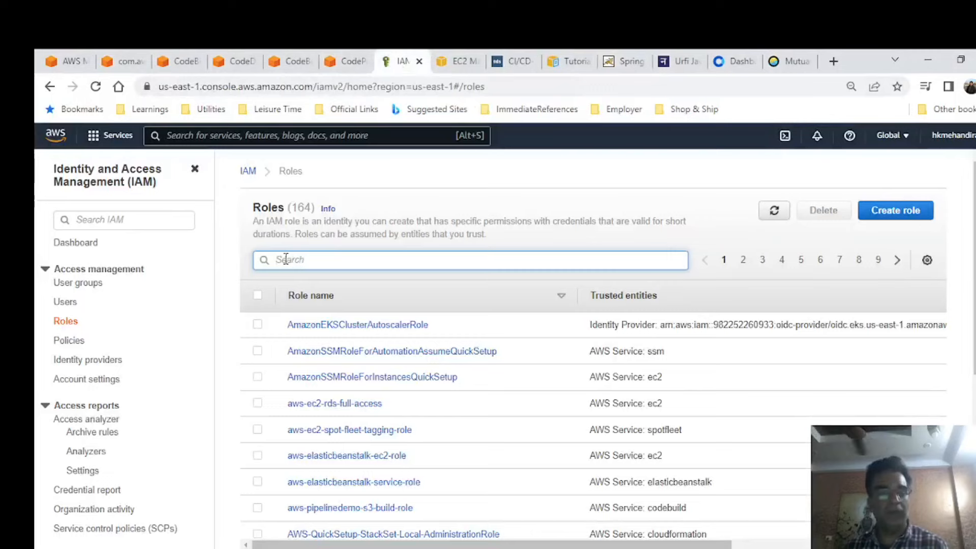
key("ctrl+v")
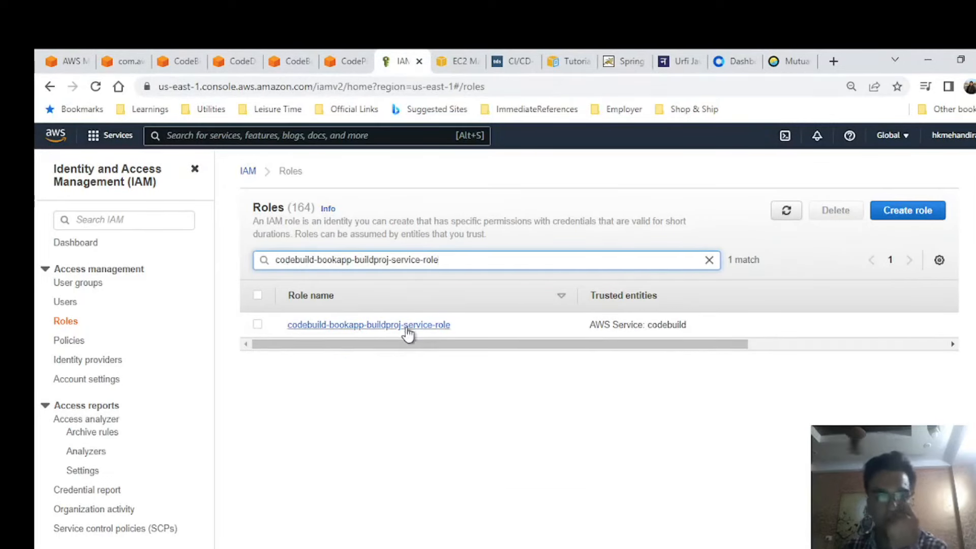
left_click(407, 328)
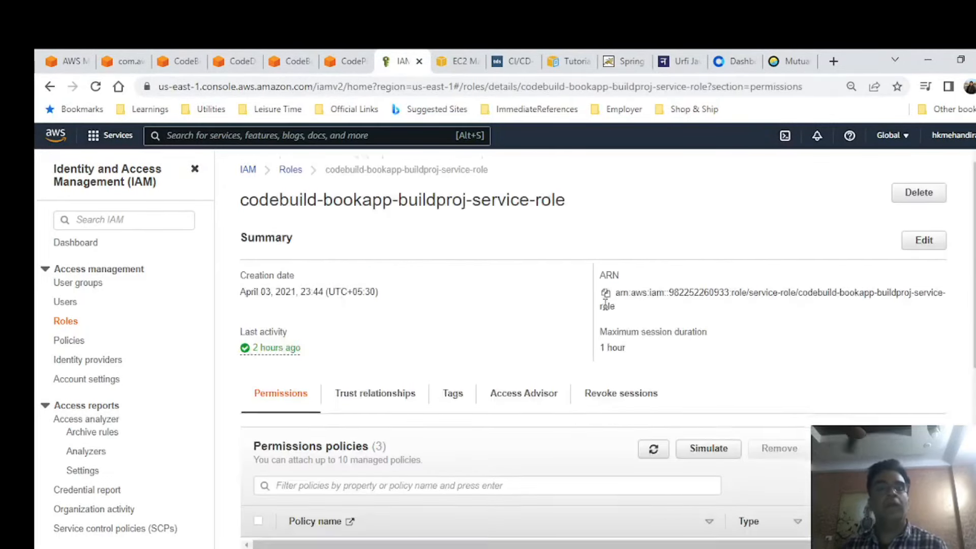
Examine the permissions policies attached to the build project role, widening the Type column to read the policy types.
scroll(605, 304, "down", 3)
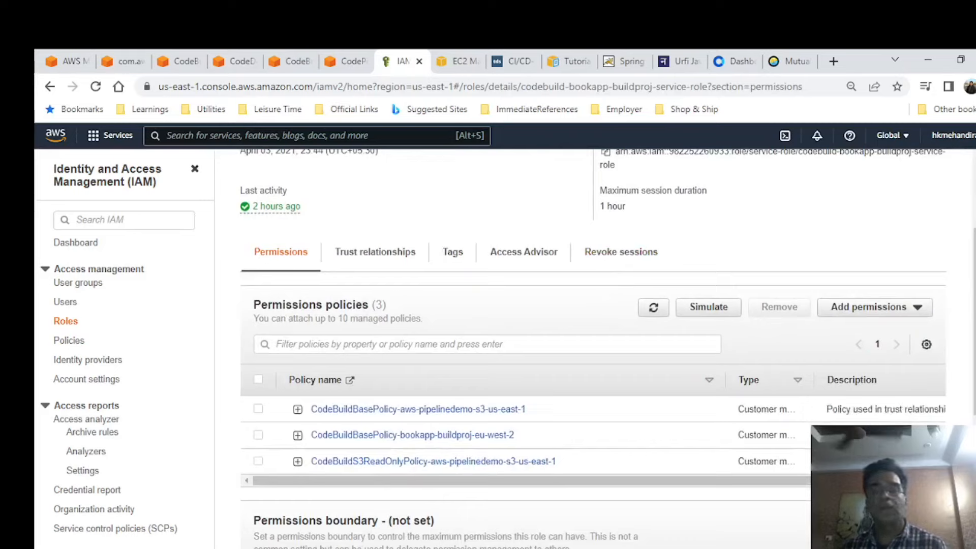
left_click_drag(386, 480, 409, 480)
left_click_drag(834, 480, 529, 487)
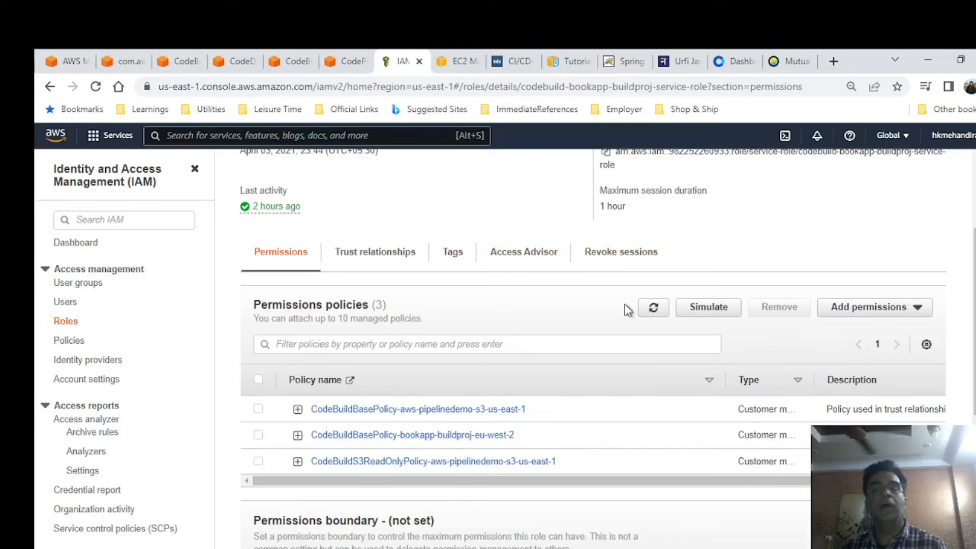
scroll(451, 335, "down", 1)
scroll(471, 478, "down", 2)
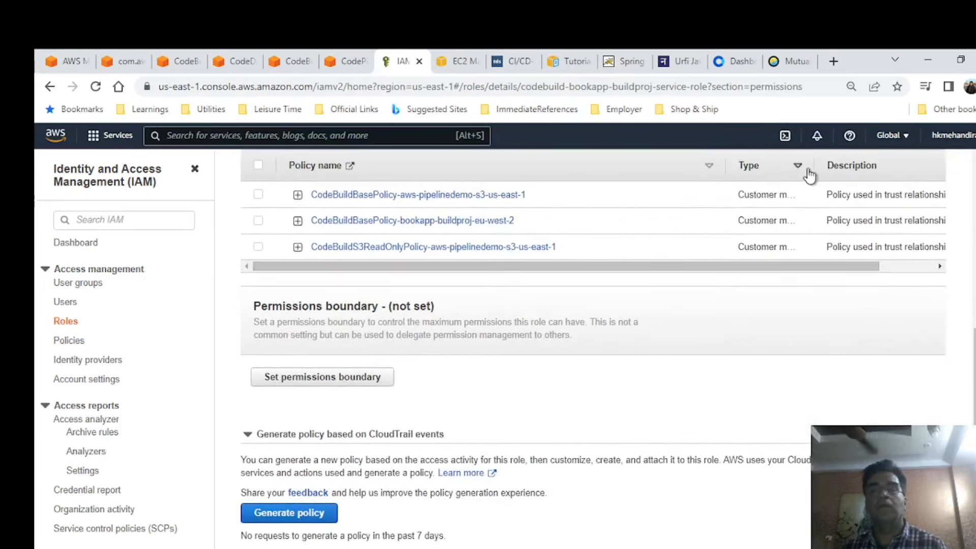
left_click_drag(814, 166, 875, 166)
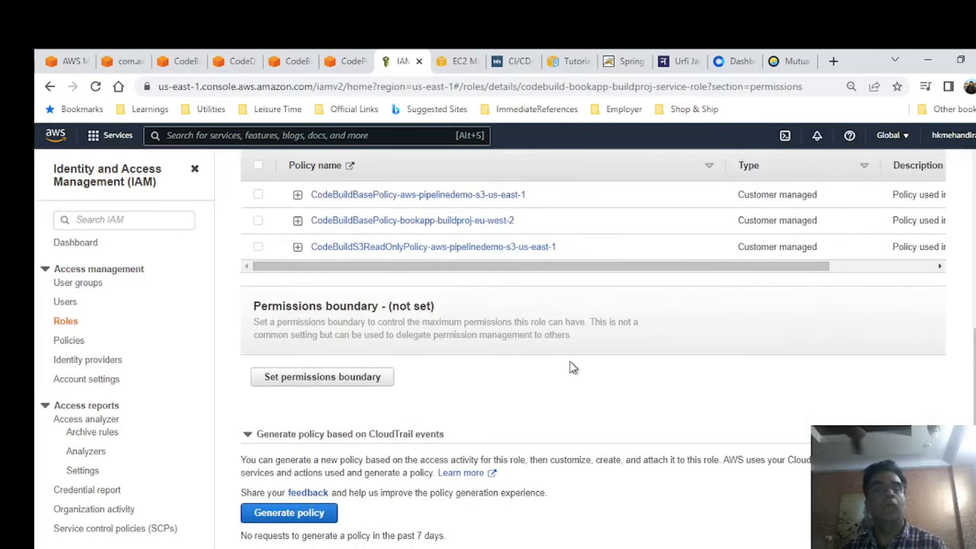
scroll(566, 366, "up", 1)
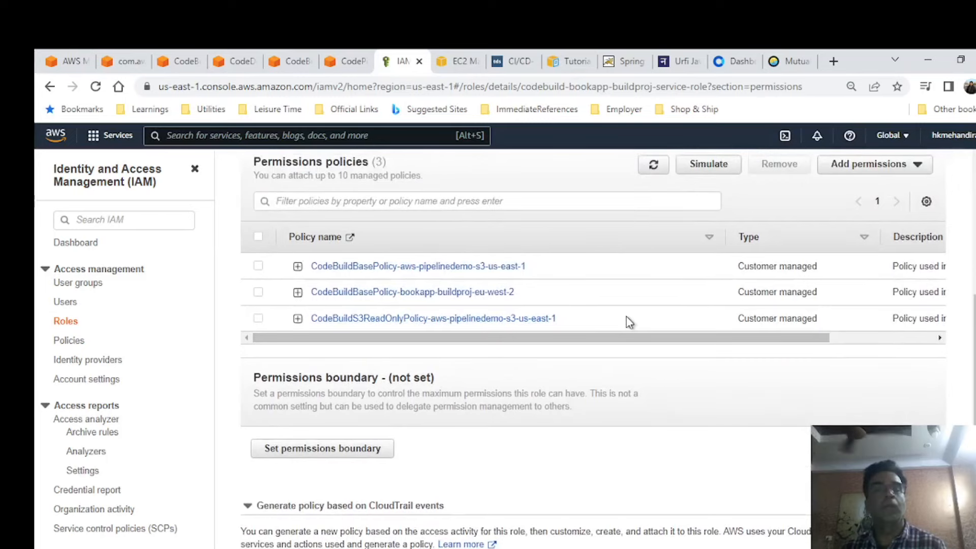
scroll(626, 316, "up", 1)
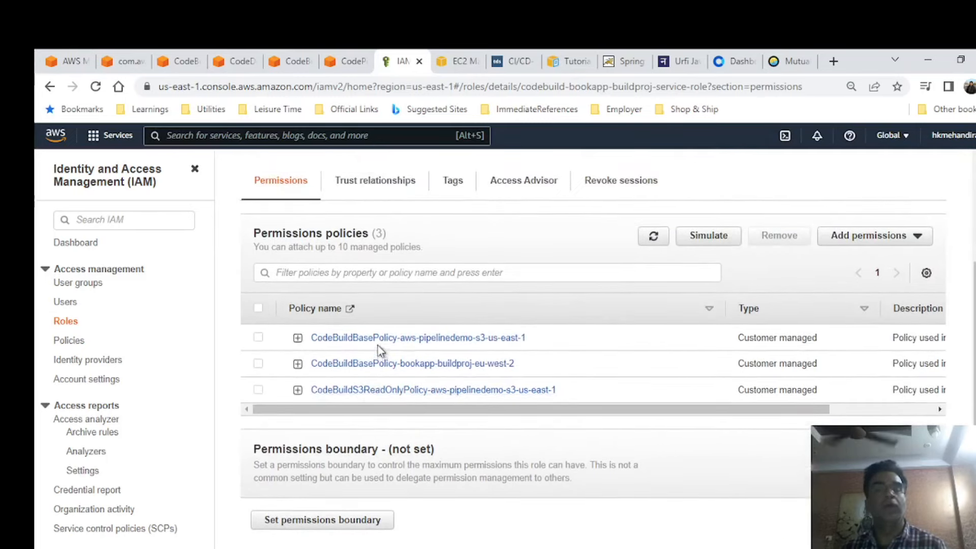
scroll(448, 254, "up", 3)
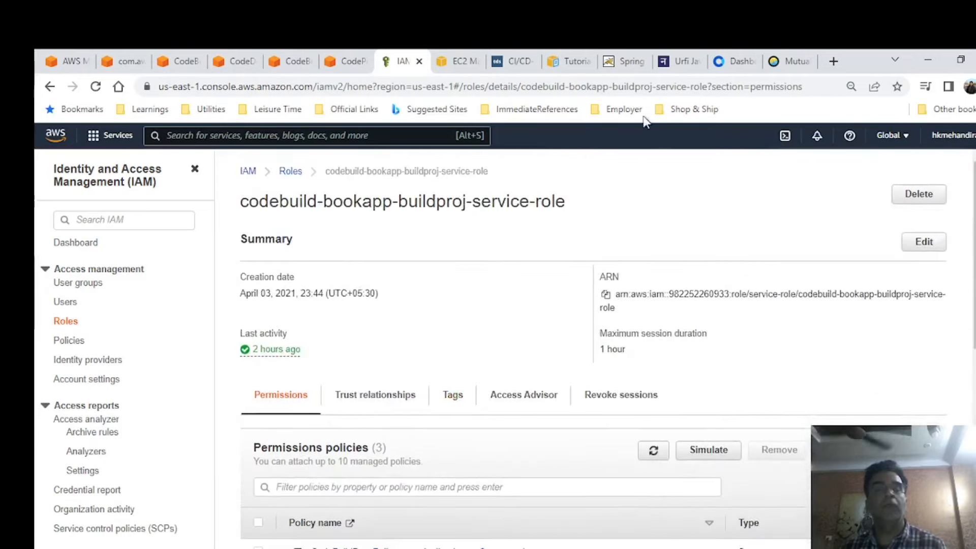
scroll(490, 365, "down", 1)
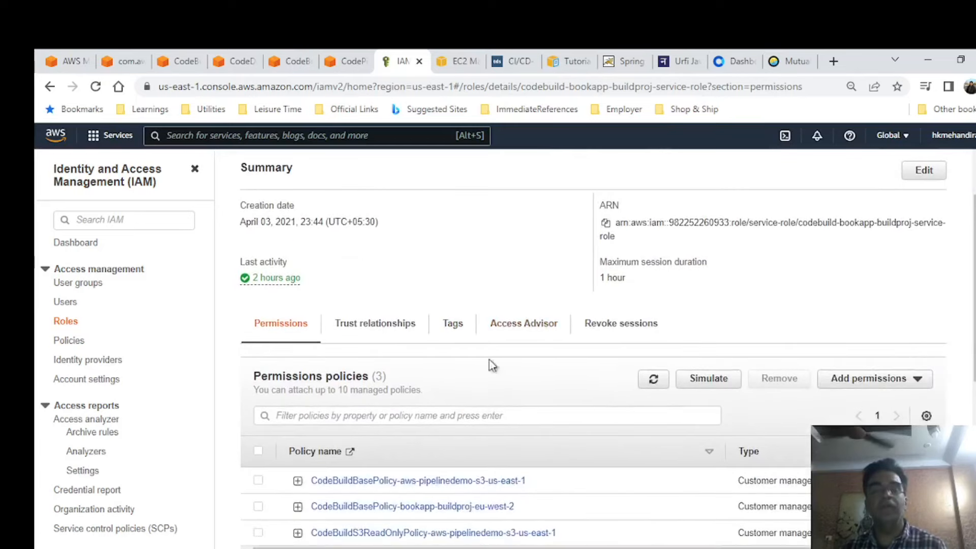
scroll(546, 473, "down", 2)
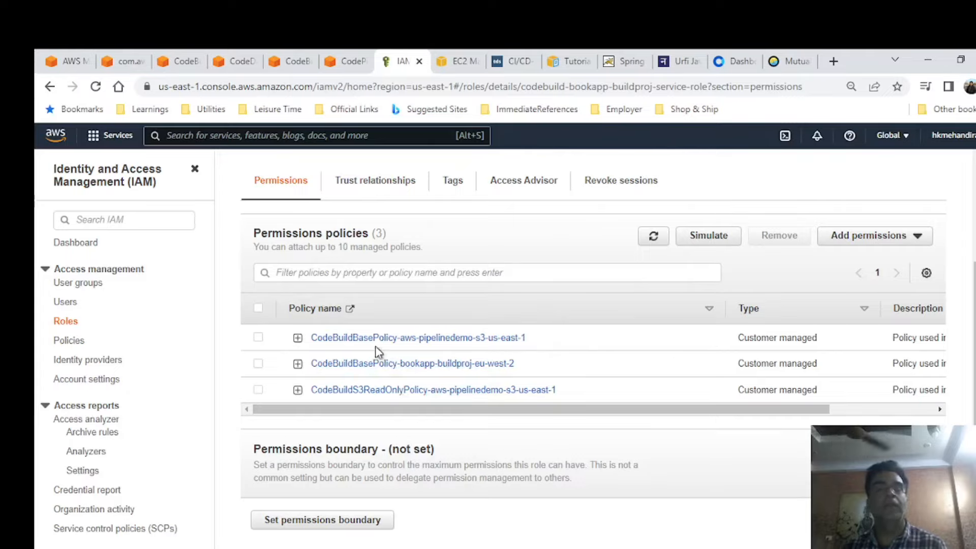
Open the policy CodeBuildBasePolicy-aws-pipelinedemo-s3-us-east-1 separately and review the build role's trust relationships before returning to its permissions.
left_click(391, 338)
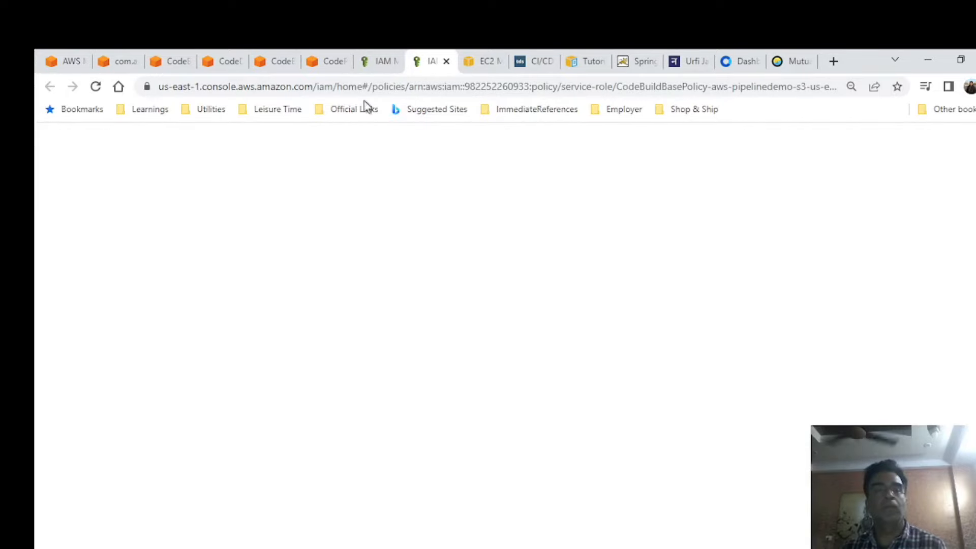
left_click(380, 62)
left_click(376, 183)
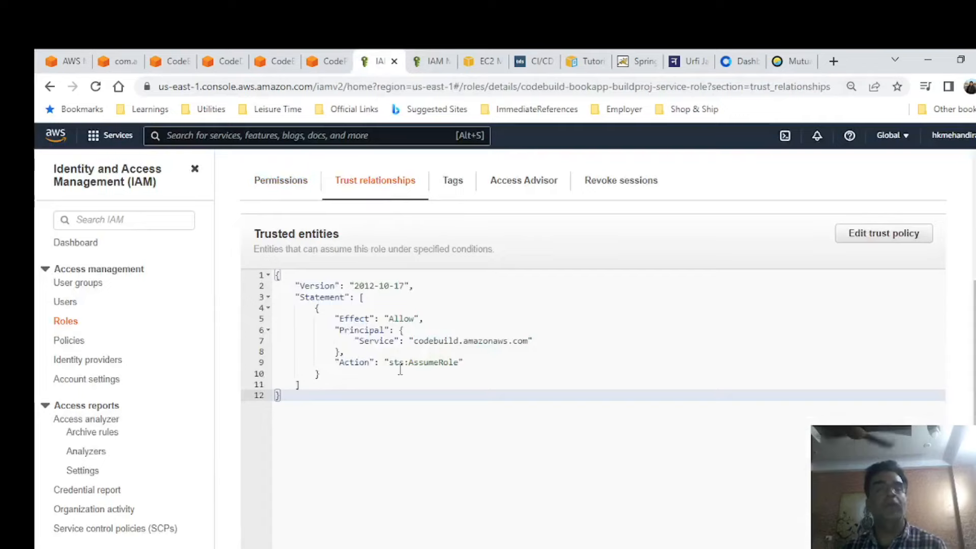
left_click_drag(486, 373, 279, 274)
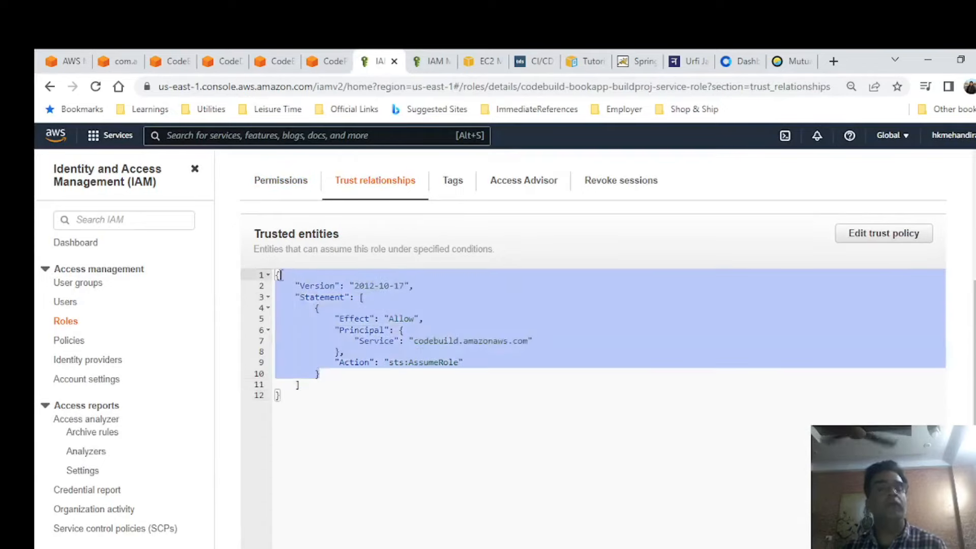
left_click(431, 386)
left_click_drag(488, 490, 335, 318)
left_click(297, 182)
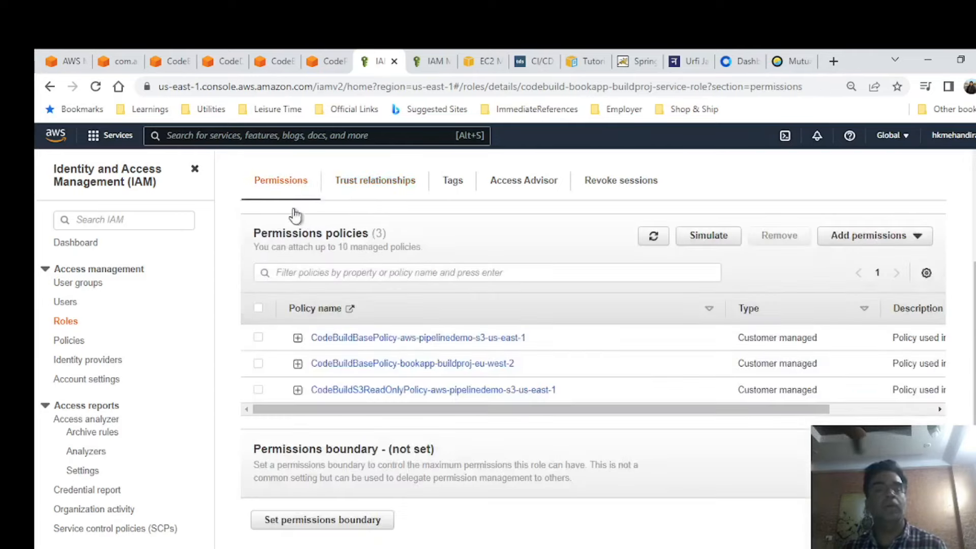
Copy the CodeDeploy role name NewCodeDeploy from the Notepad++ notes, open that role in IAM and review its permissions policies.
key("alt+Tab")
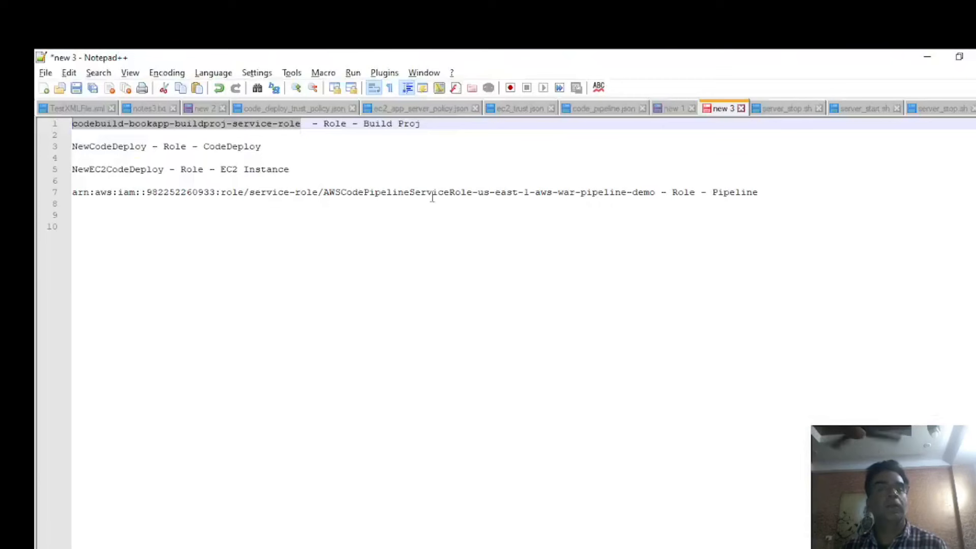
double_click(118, 146)
key("ctrl+c")
key("alt+Tab")
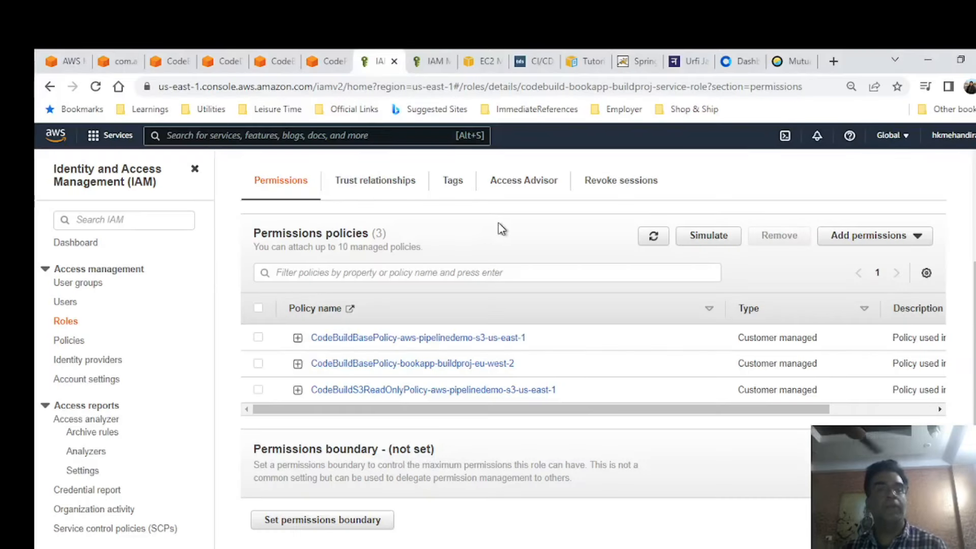
scroll(354, 225, "up", 4)
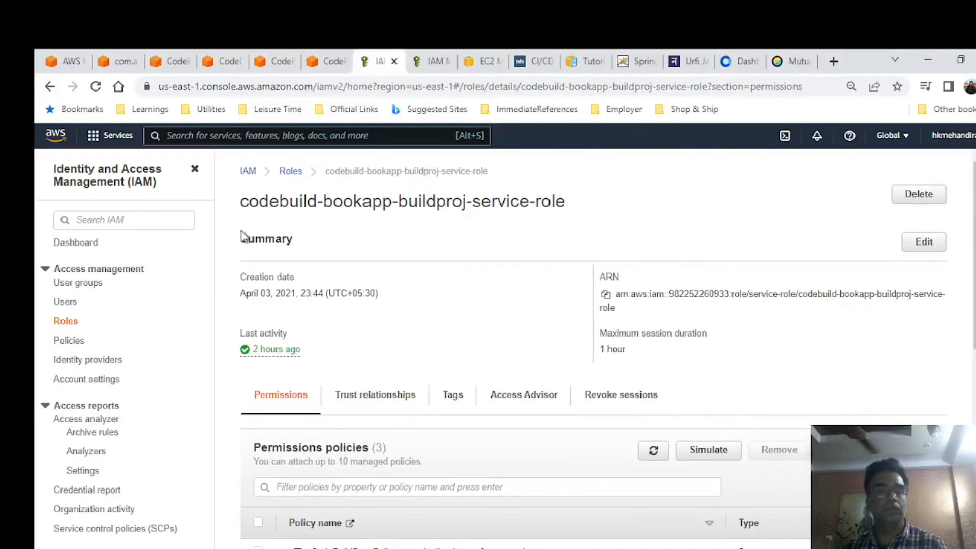
left_click(287, 172)
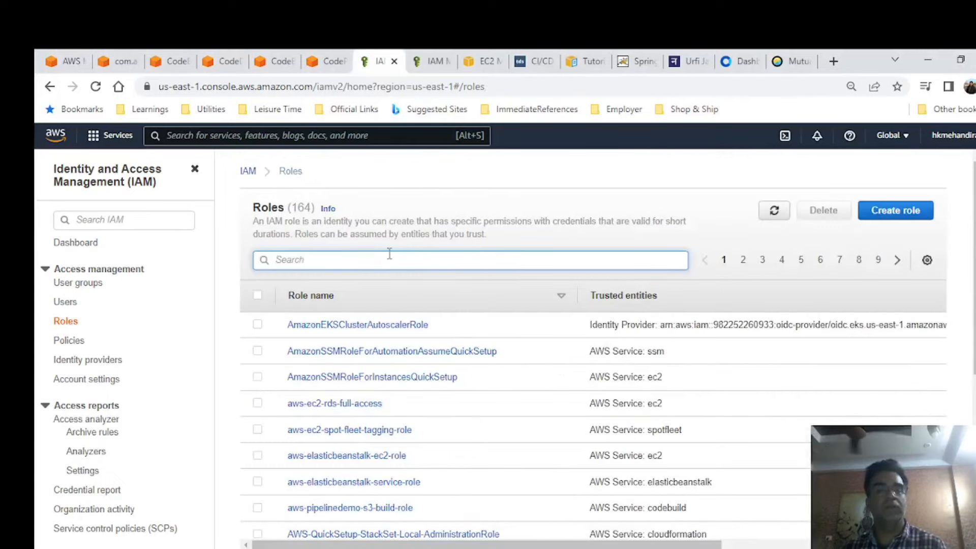
key("ctrl+v")
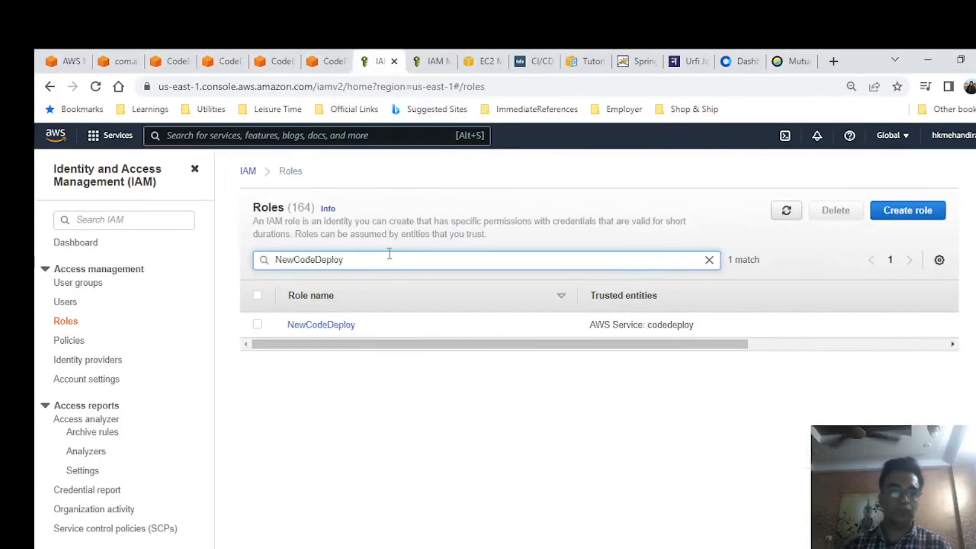
left_click(340, 326)
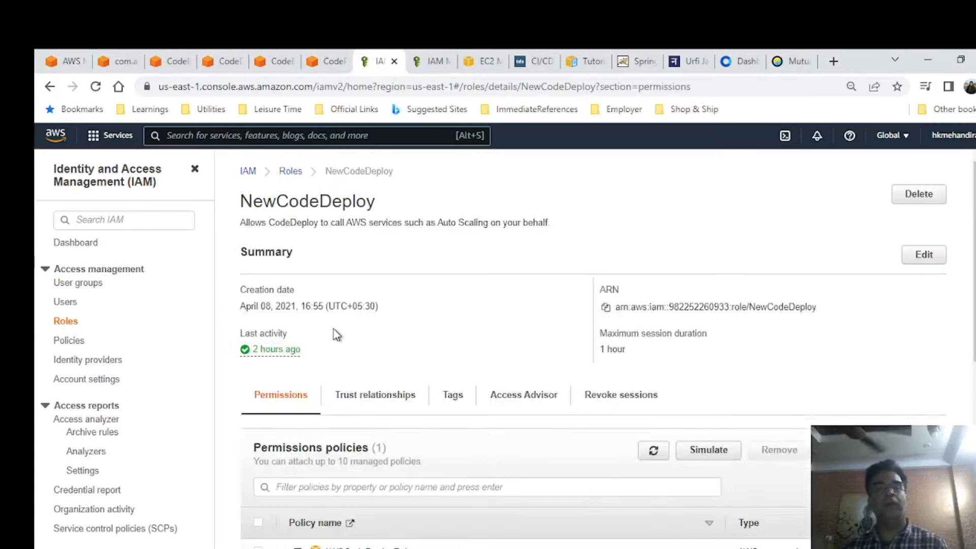
scroll(471, 312, "down", 3)
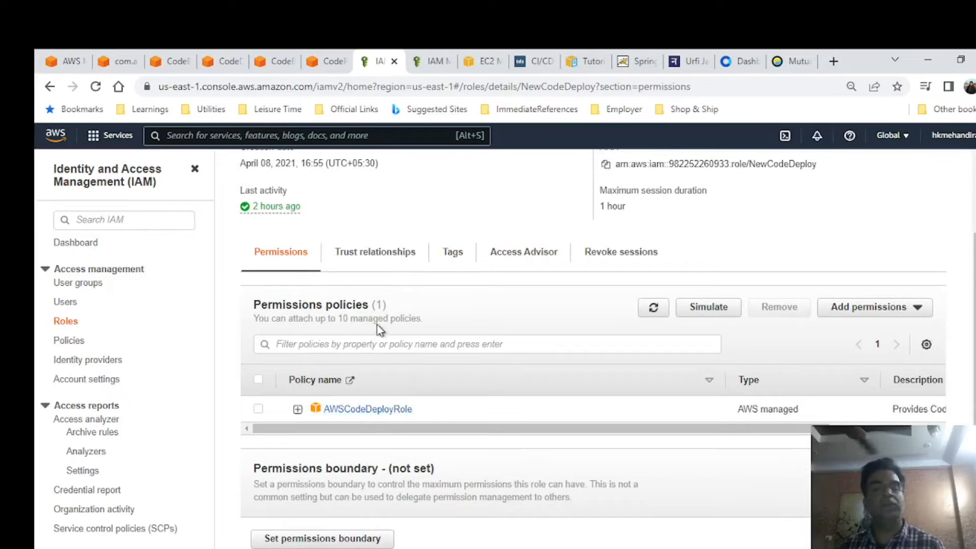
Copy the EC2 instance role name NewEC2CodeDeploy from the Notepad++ notes, open that role in IAM and review its permissions policies.
key("alt+Tab")
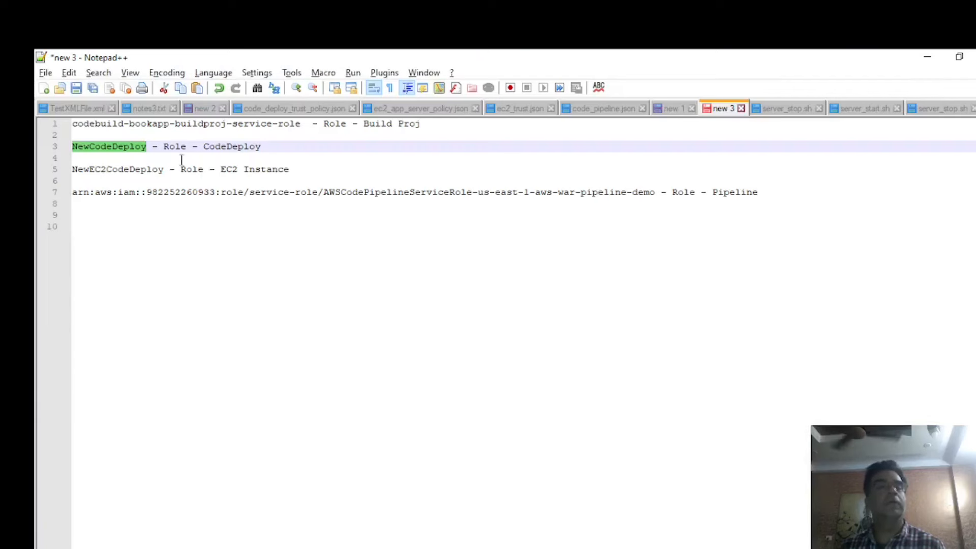
double_click(106, 168)
key("ctrl+c")
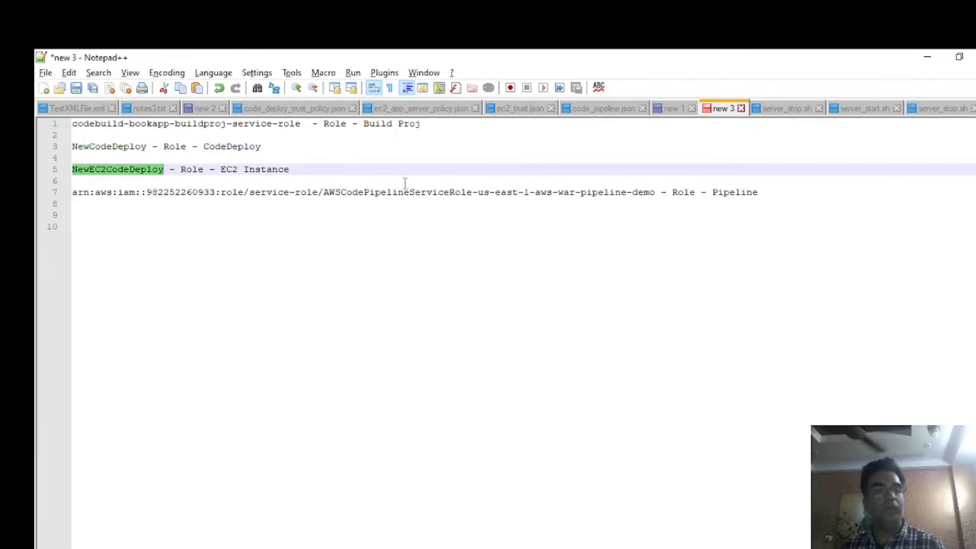
key("alt+Tab")
scroll(376, 203, "up", 3)
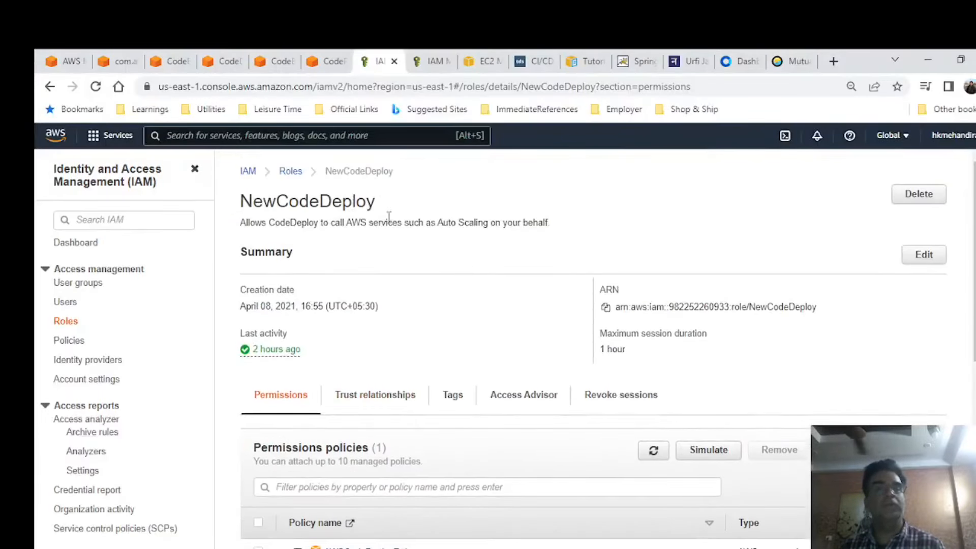
left_click(64, 320)
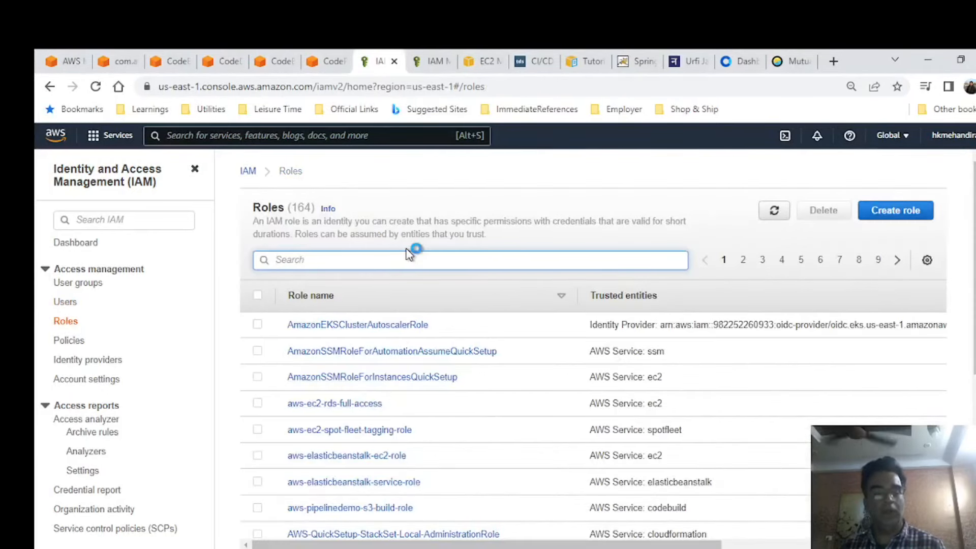
key("ctrl+v")
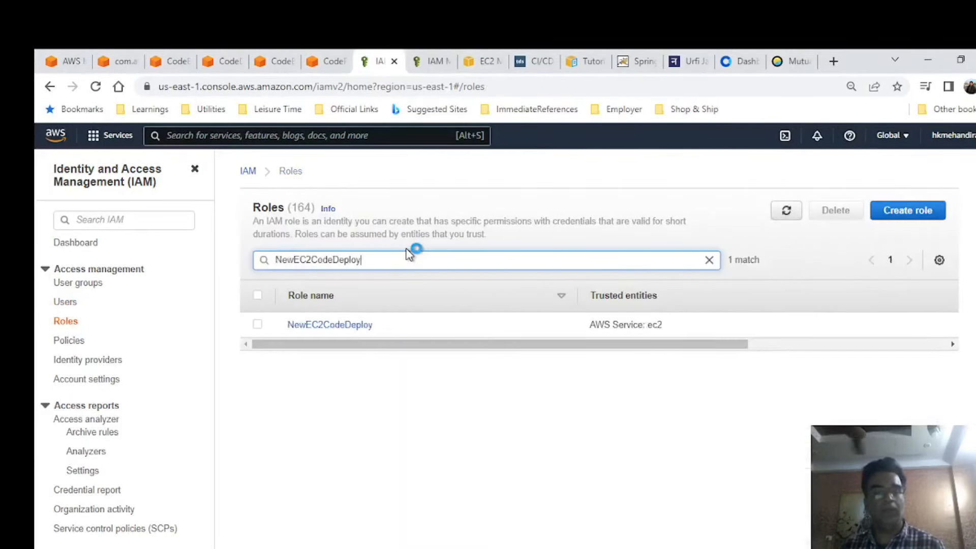
left_click(344, 327)
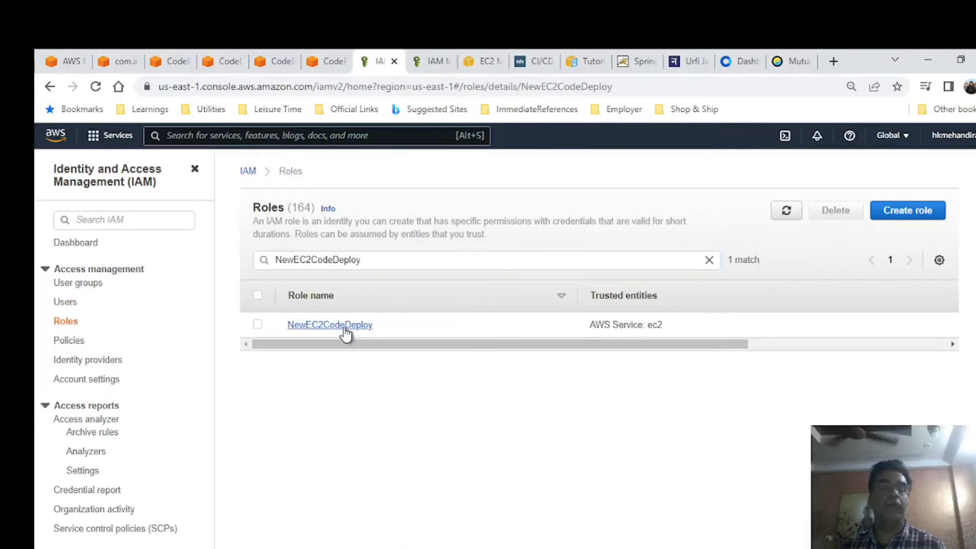
scroll(477, 343, "down", 3)
scroll(478, 343, "down", 1)
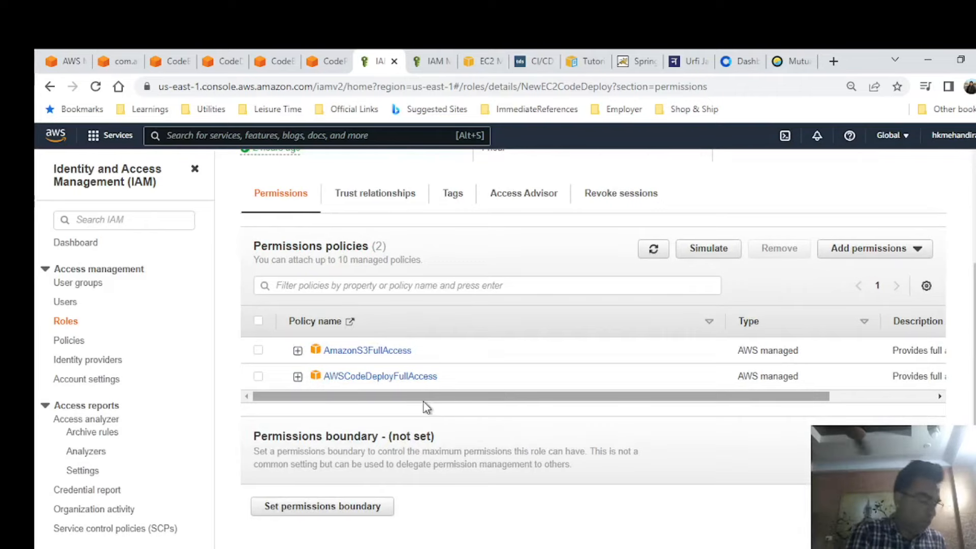
Select the pipeline role name AWSCodePipelineServiceRole-us-east-1-aws-war-pipeline-demo in the Notepad++ notes and return to the IAM roles list in the browser.
key("alt+Tab")
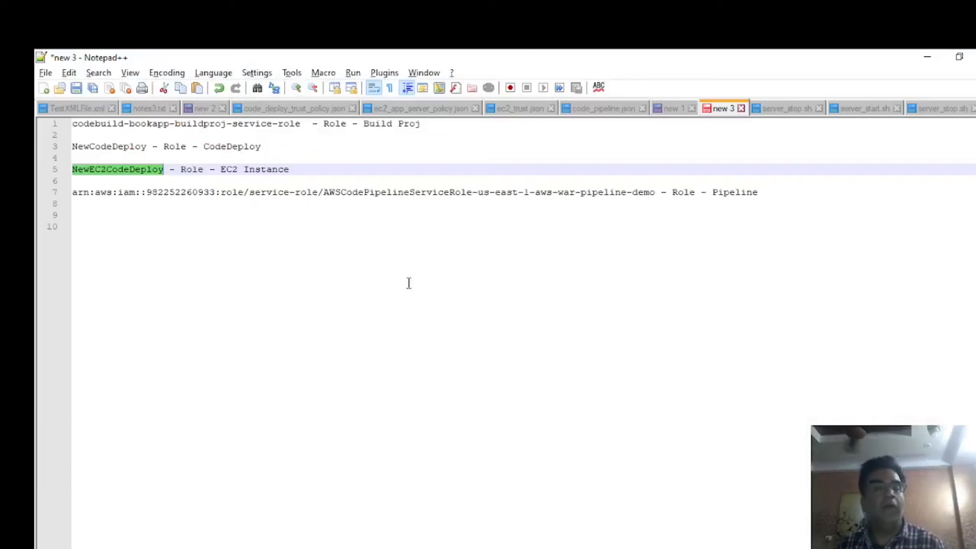
left_click_drag(658, 192, 323, 188)
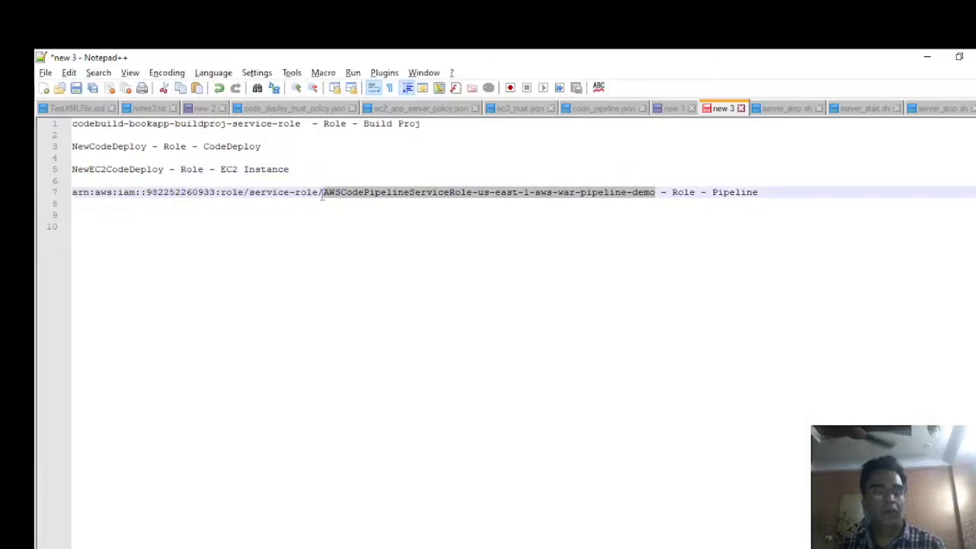
key("alt+Tab")
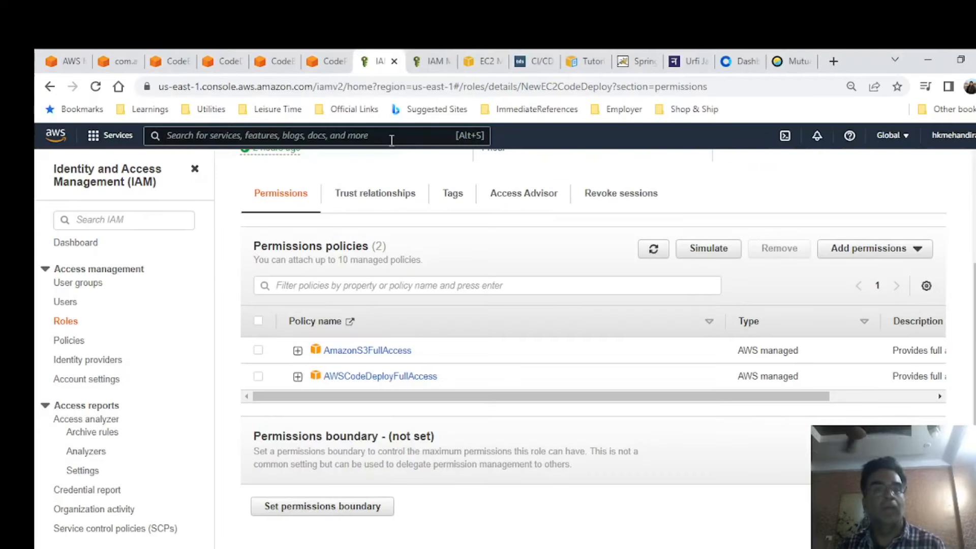
left_click(407, 286)
scroll(412, 244, "up", 4)
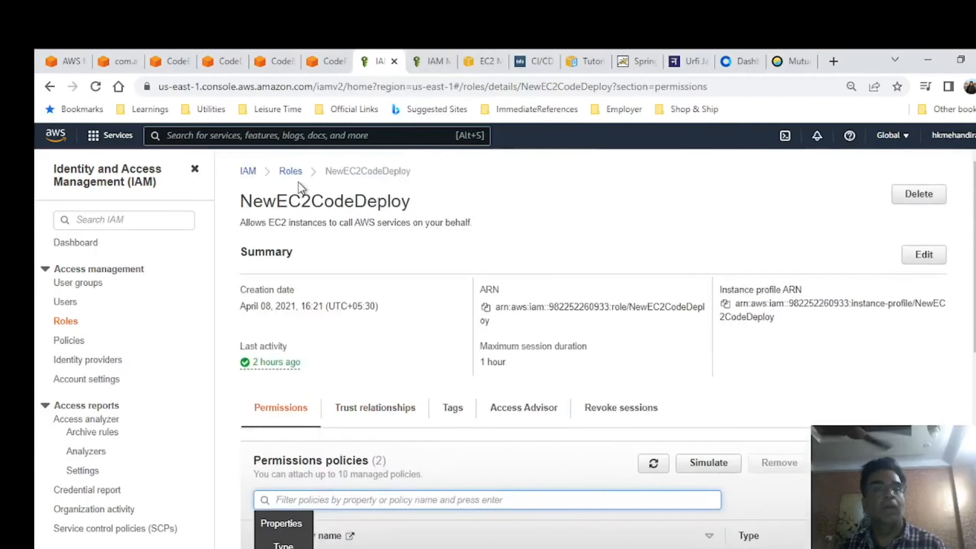
left_click(291, 172)
Search the IAM roles for NewEC2CodeDeploy, open that role and review its summary and attached permissions policies.
type("NewEC2CodeDeploy")
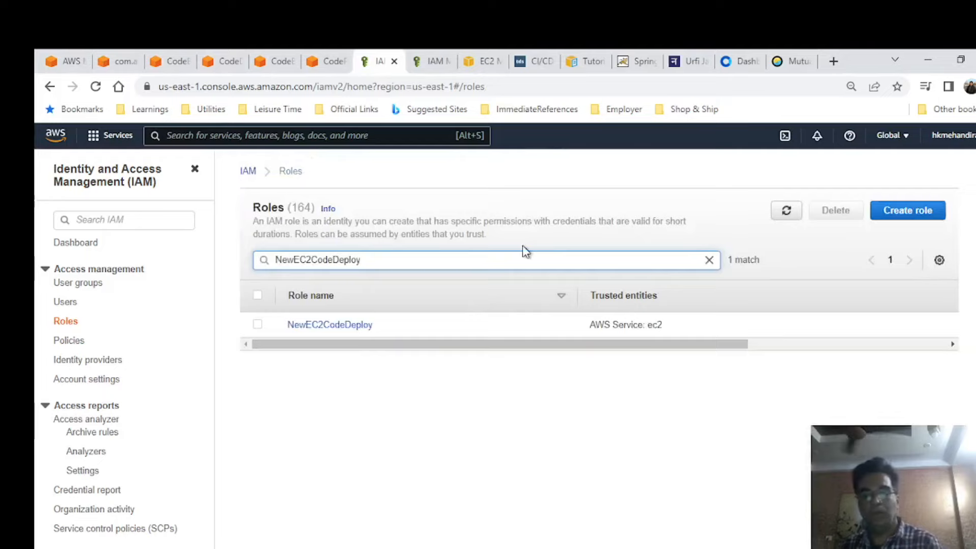
left_click(329, 325)
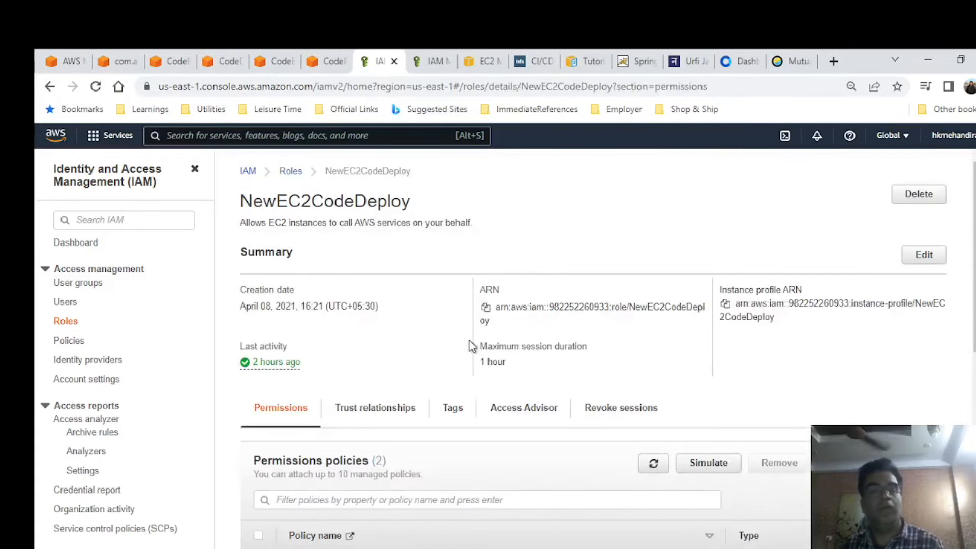
scroll(464, 341, "down", 5)
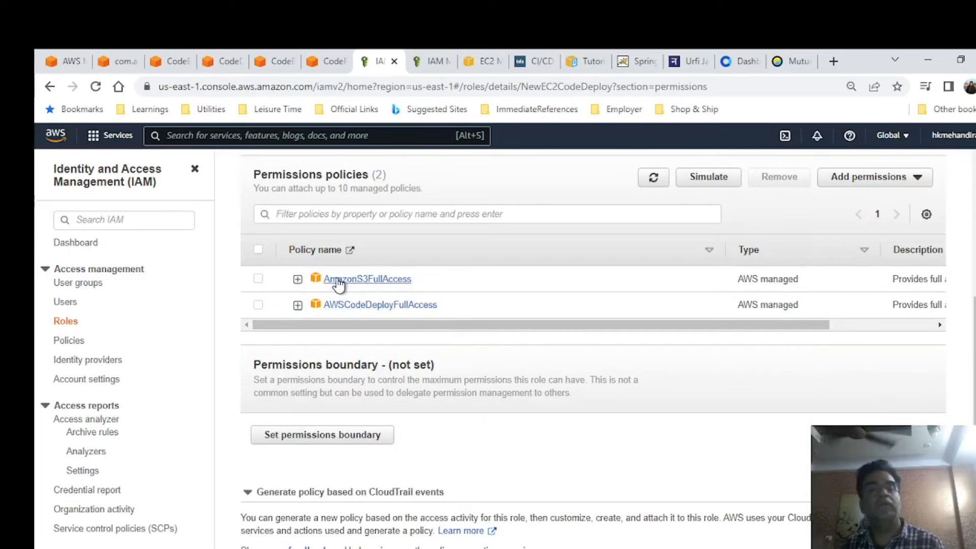
scroll(518, 270, "up", 4)
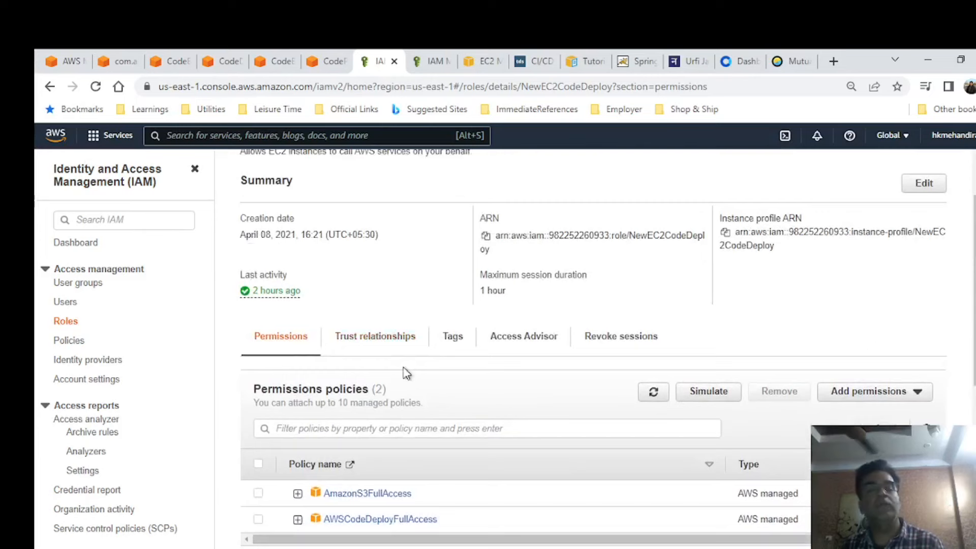
scroll(406, 387, "down", 2)
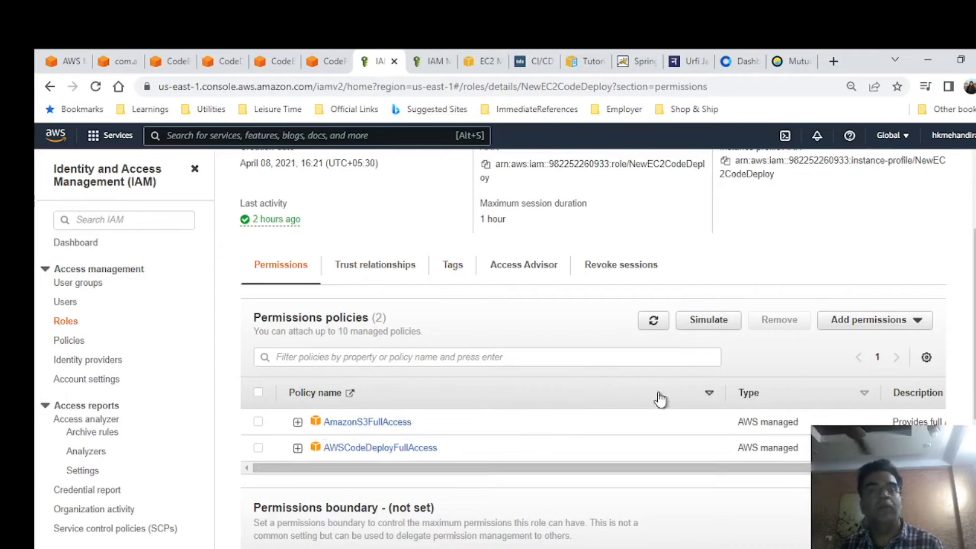
Bring up the deployed Spring Boot application page at 3.80.183.155:8080/awspipelinedemo/ and review its heading and contents.
left_click(642, 61)
key("alt+Tab")
key("alt+Tab")
key("alt+Tab")
key("alt+Tab")
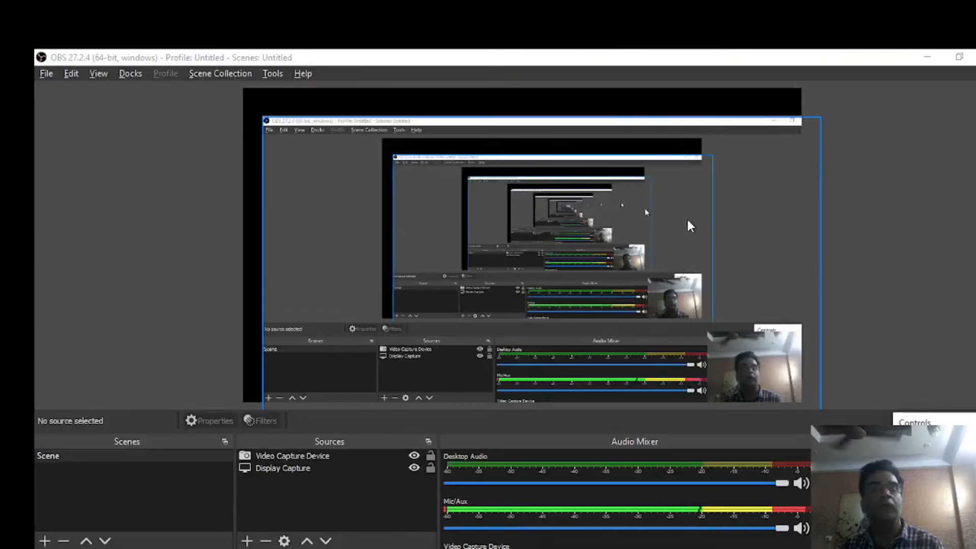
key("alt+Tab")
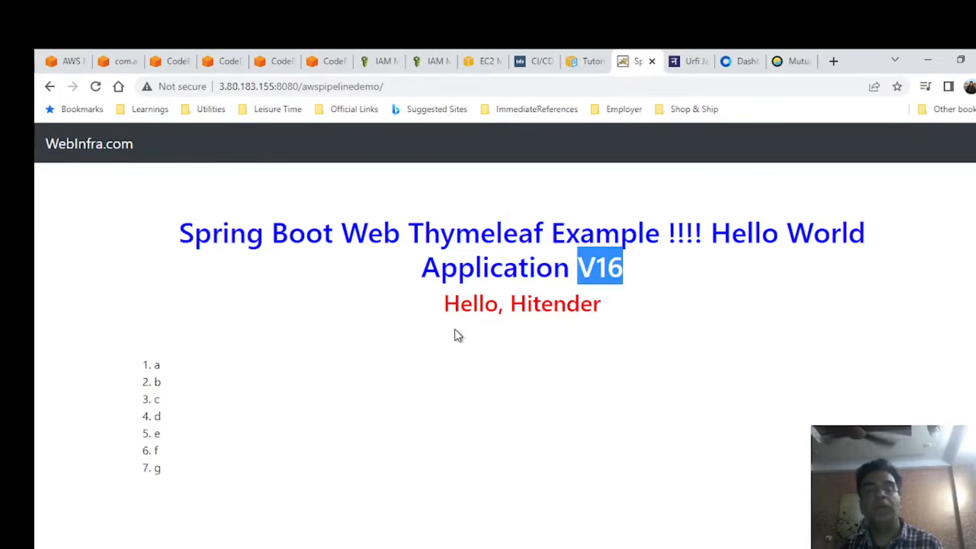
key("alt+Tab")
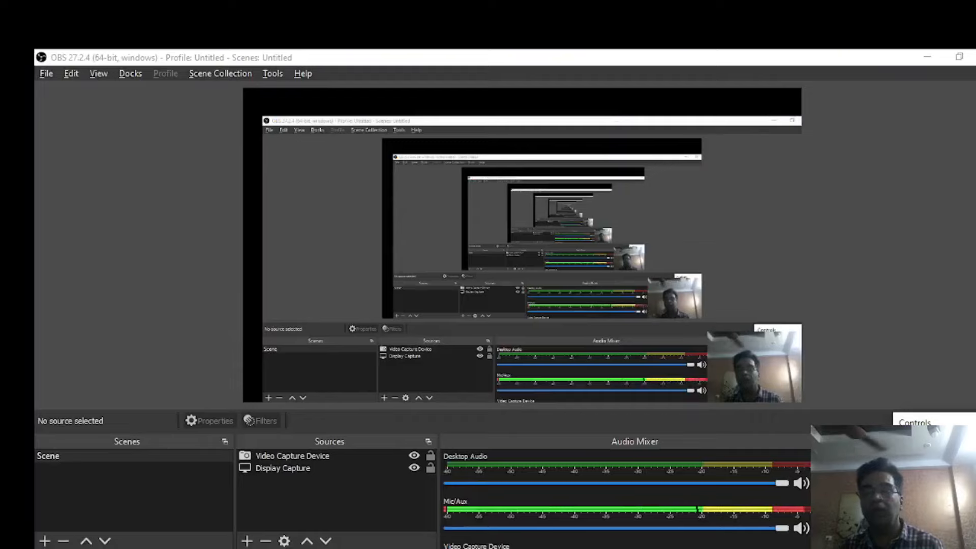